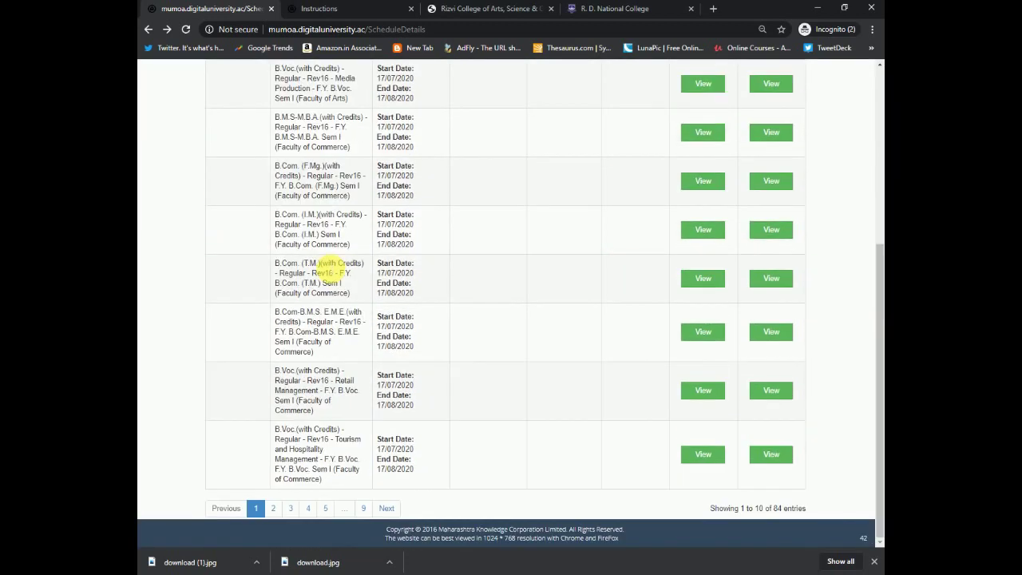
Step: Check the eligibility criteria for the German and B.A. Culinary Arts programmes
scroll(384, 239, up, 9)
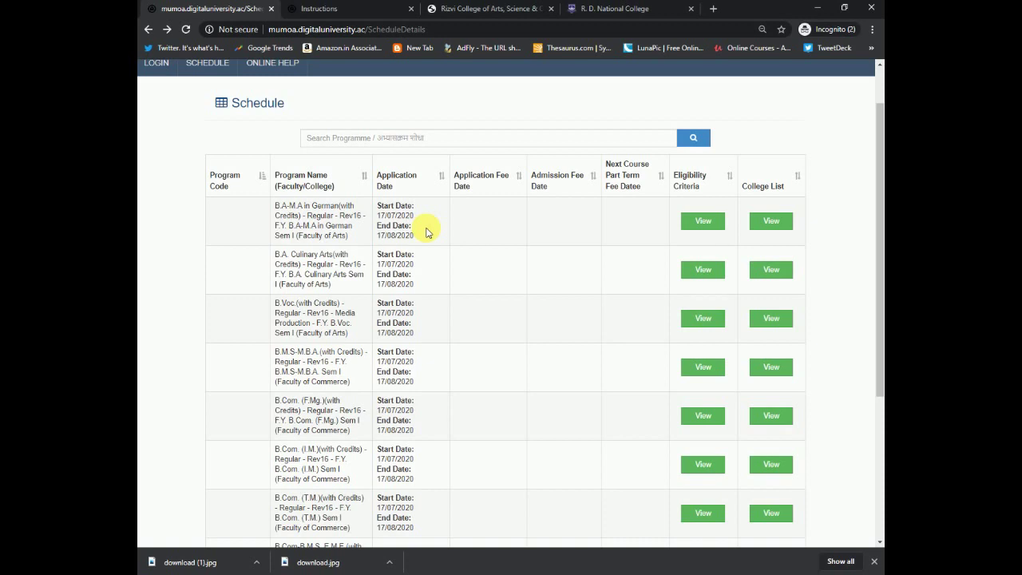
click(720, 223)
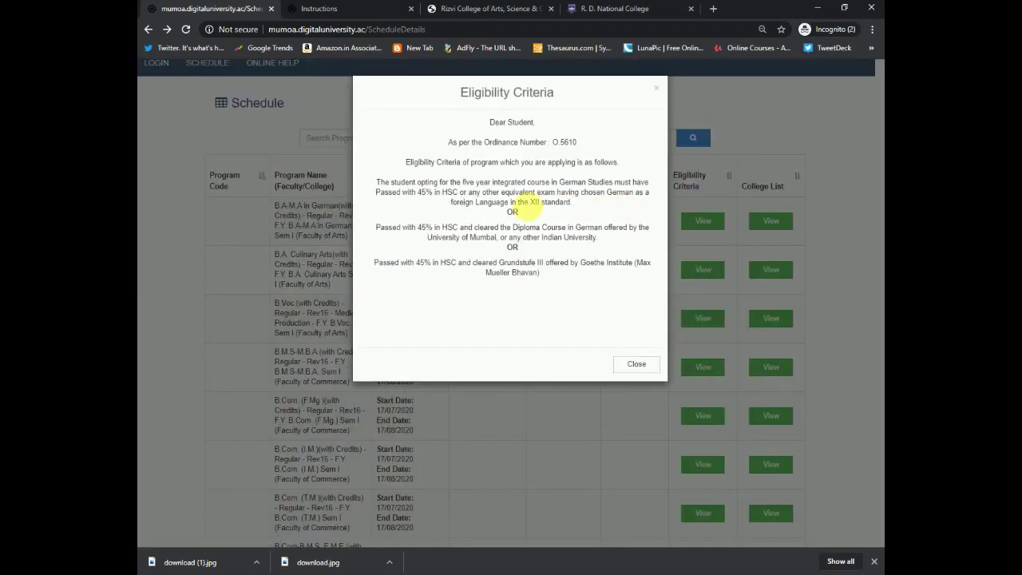
click(655, 88)
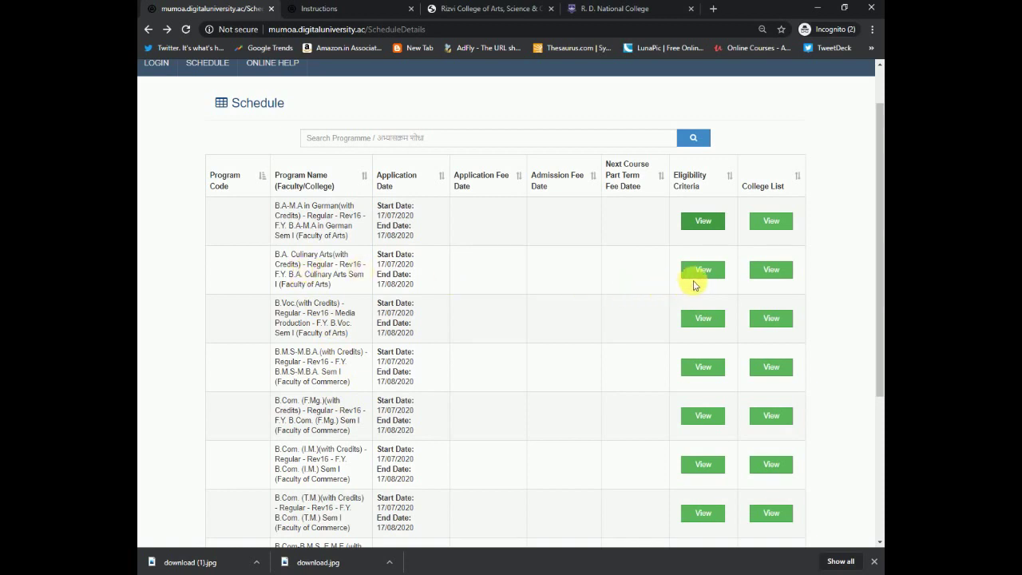
click(704, 276)
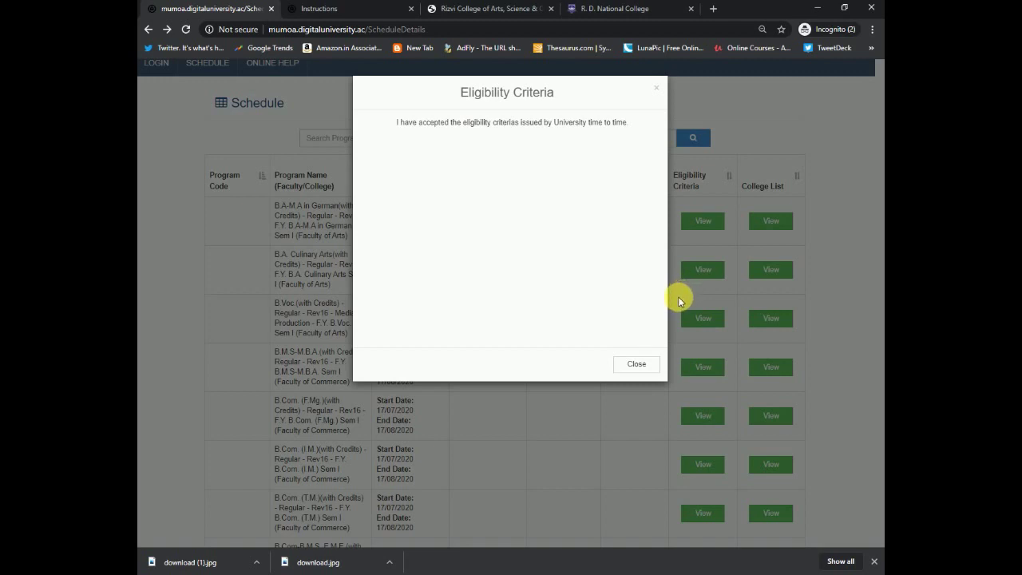
click(645, 363)
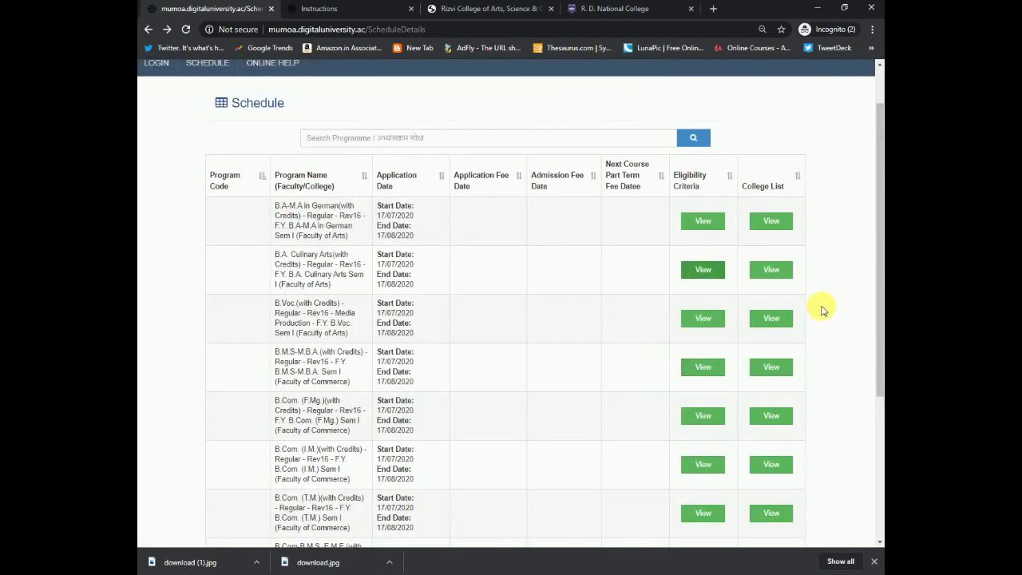
Step: View the colleges offering B.A. Culinary Arts, then go to the portal's login page
click(771, 272)
click(771, 270)
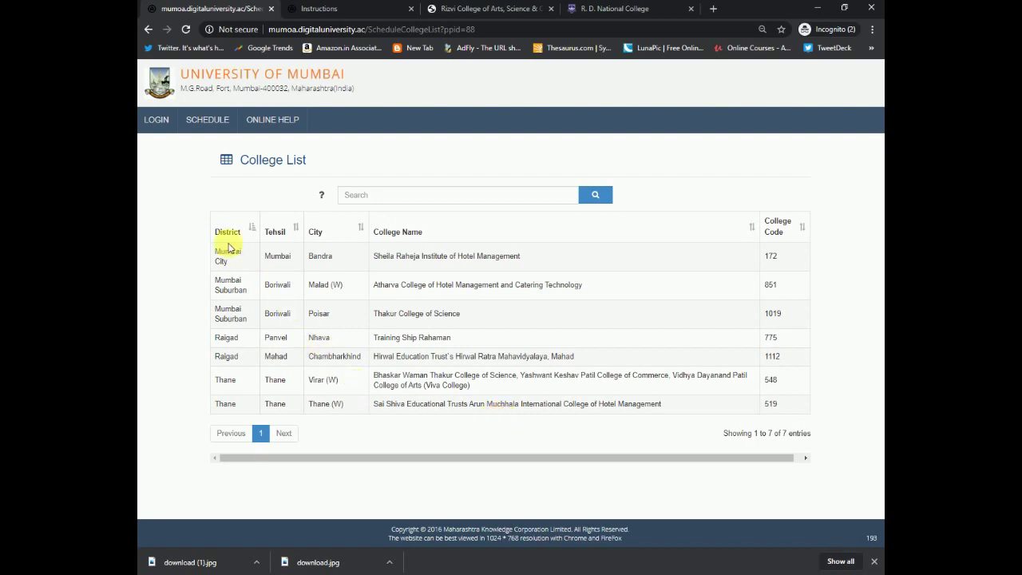
click(156, 120)
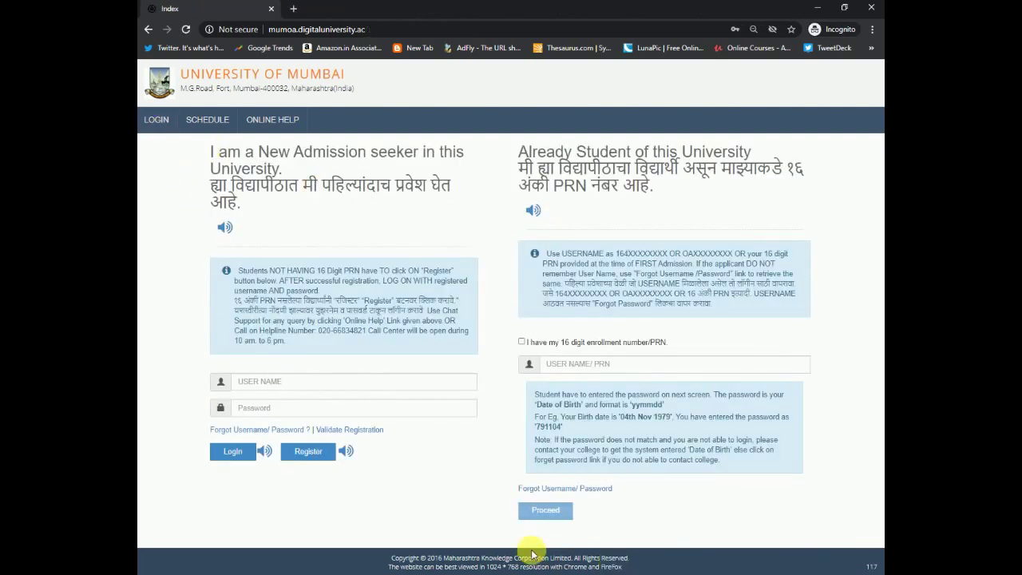
Step: Start a new admission registration and enter the applicant's first and last name
click(317, 453)
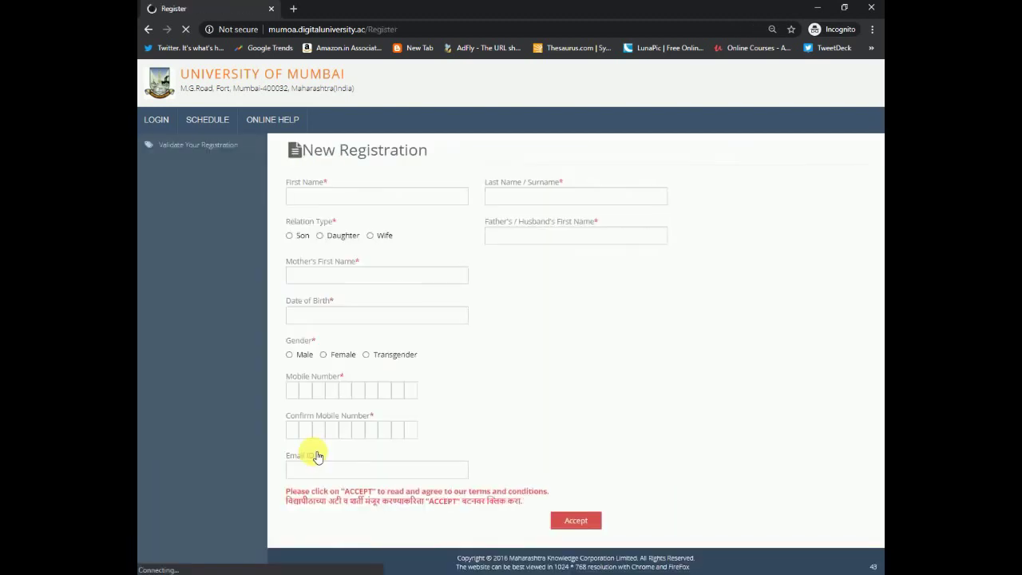
click(338, 194)
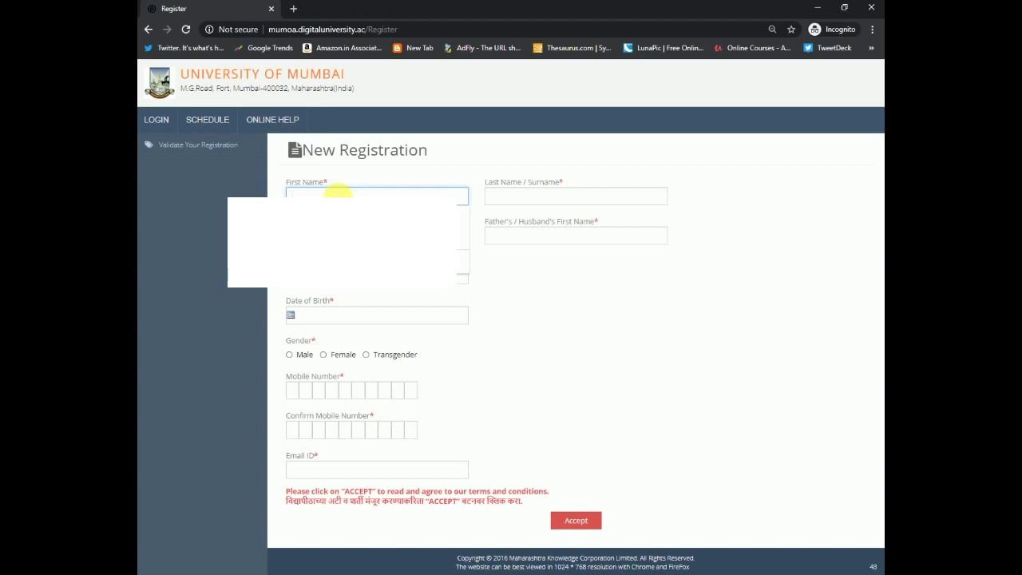
key(Tab)
key(shift+Tab)
key(Tab)
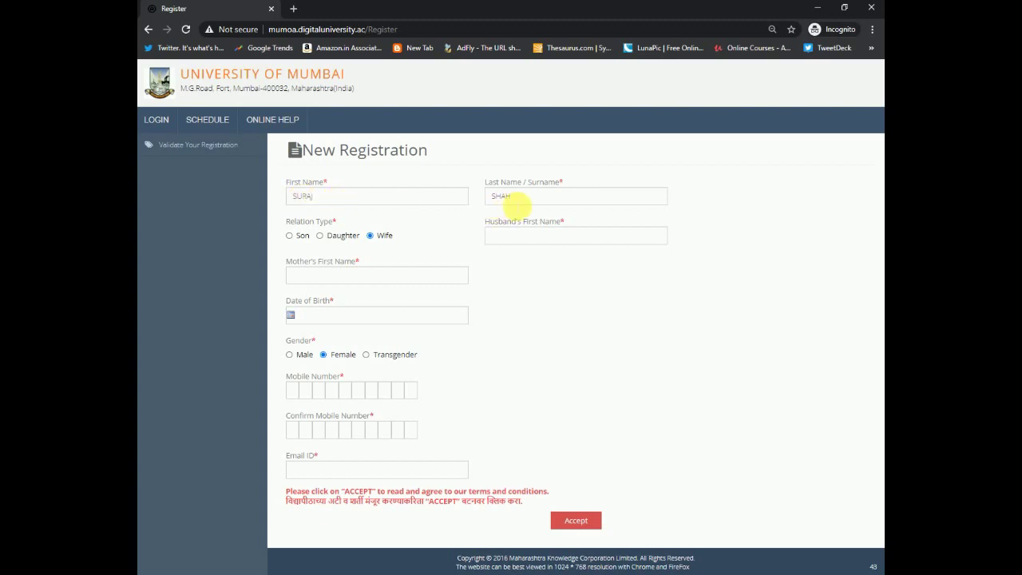
Step: Set the relation type to Son and enter the father's and mother's first names
click(516, 233)
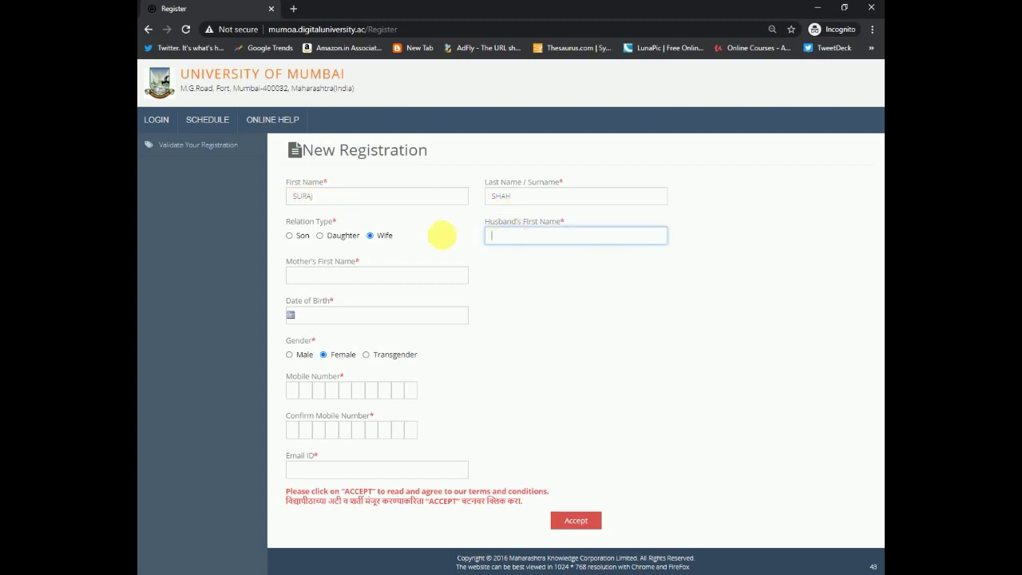
click(306, 242)
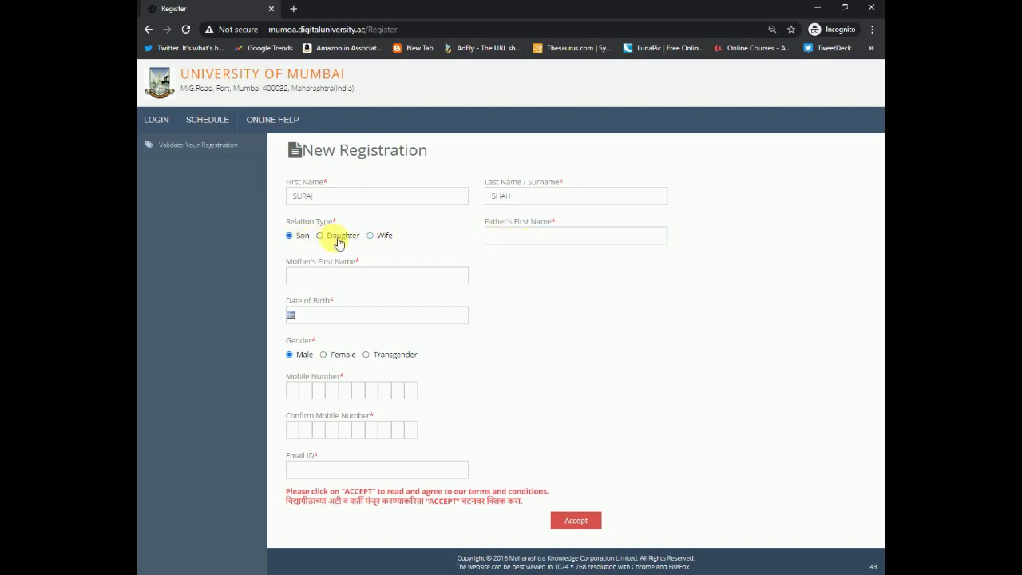
click(388, 238)
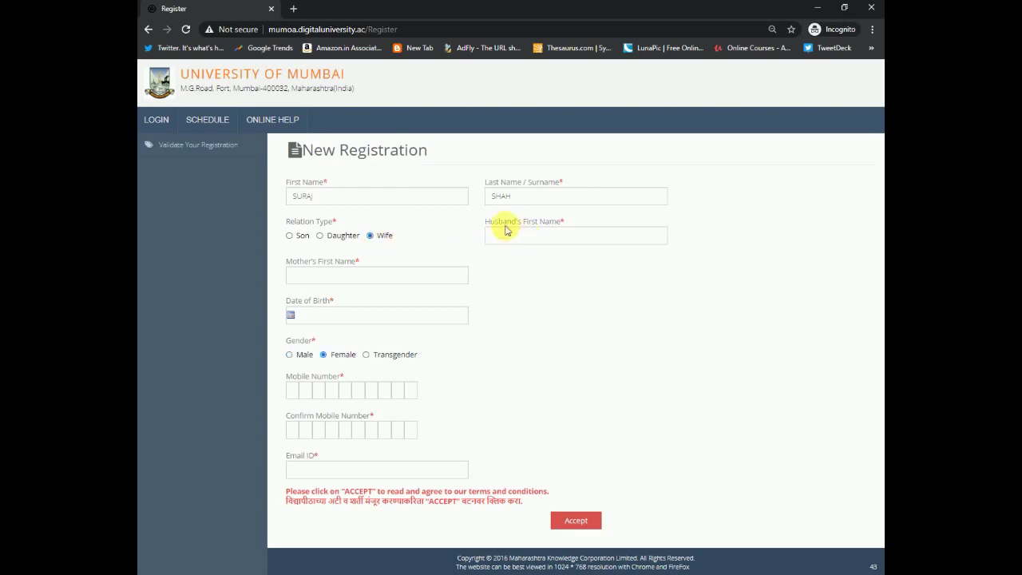
click(335, 237)
click(290, 236)
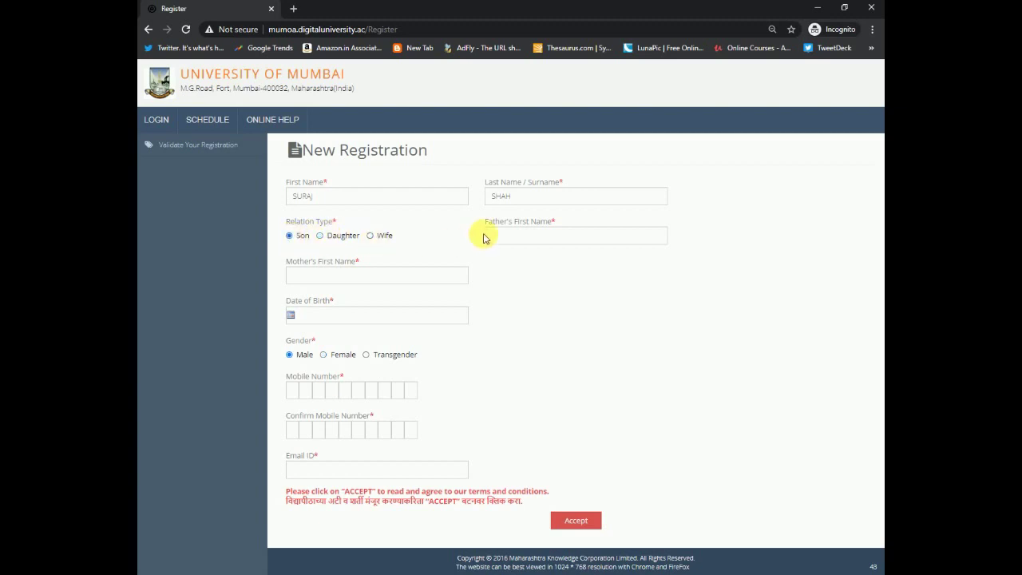
click(511, 240)
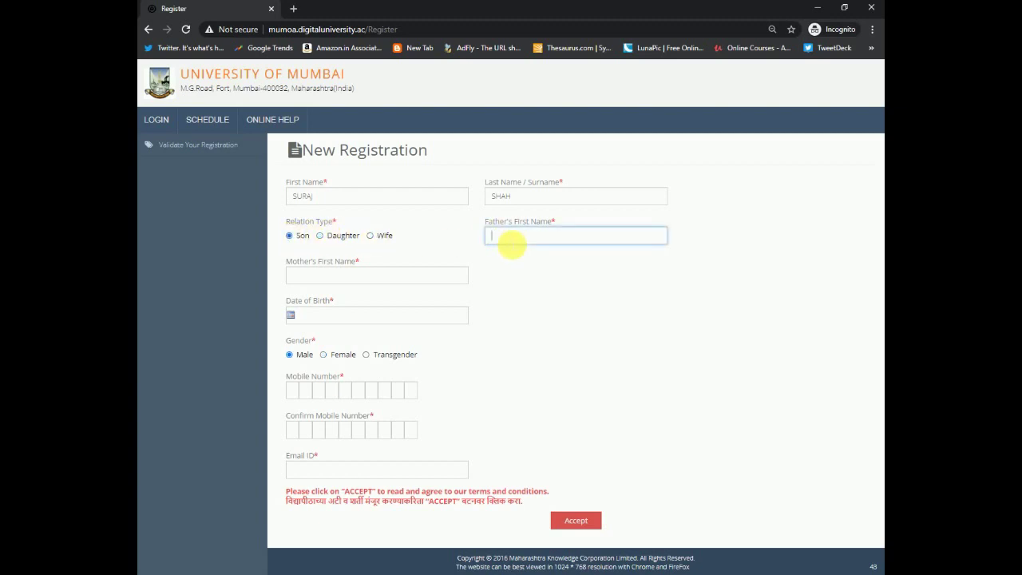
text(SH)
text(AJ)
click(351, 279)
text(SONALI)
Step: Pick the applicant's date of birth from the calendar
click(328, 316)
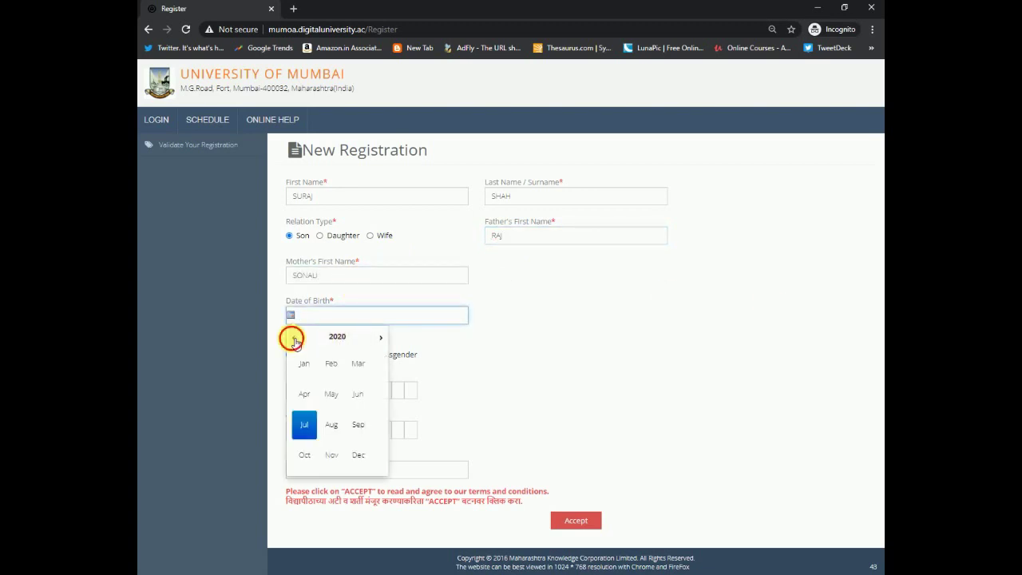
click(294, 339)
click(326, 336)
click(293, 338)
click(310, 394)
click(358, 395)
click(358, 413)
click(481, 426)
Step: Fill in the mobile number and e-mail address, then open the Candidate/Student Agreement
click(294, 390)
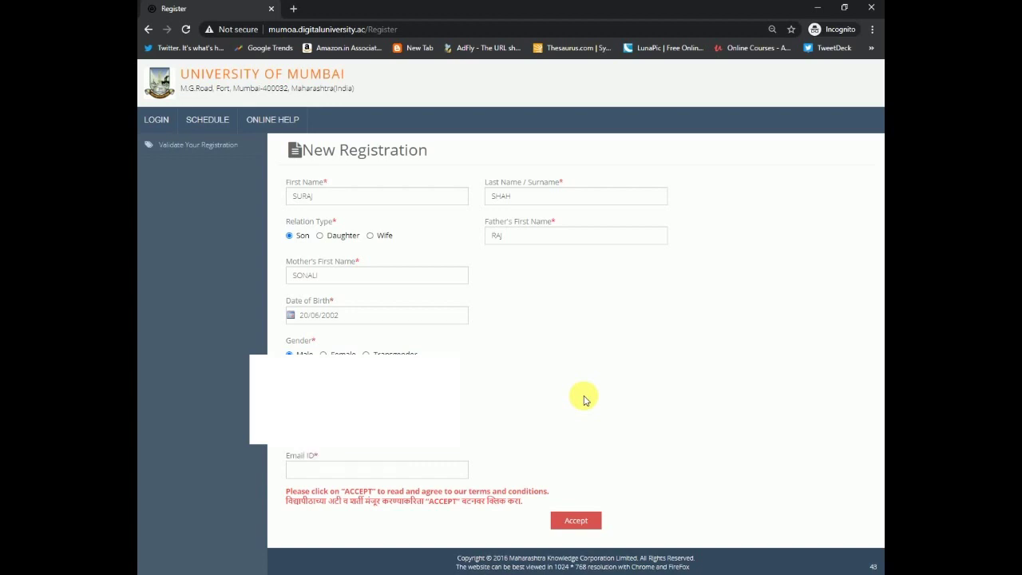
click(333, 469)
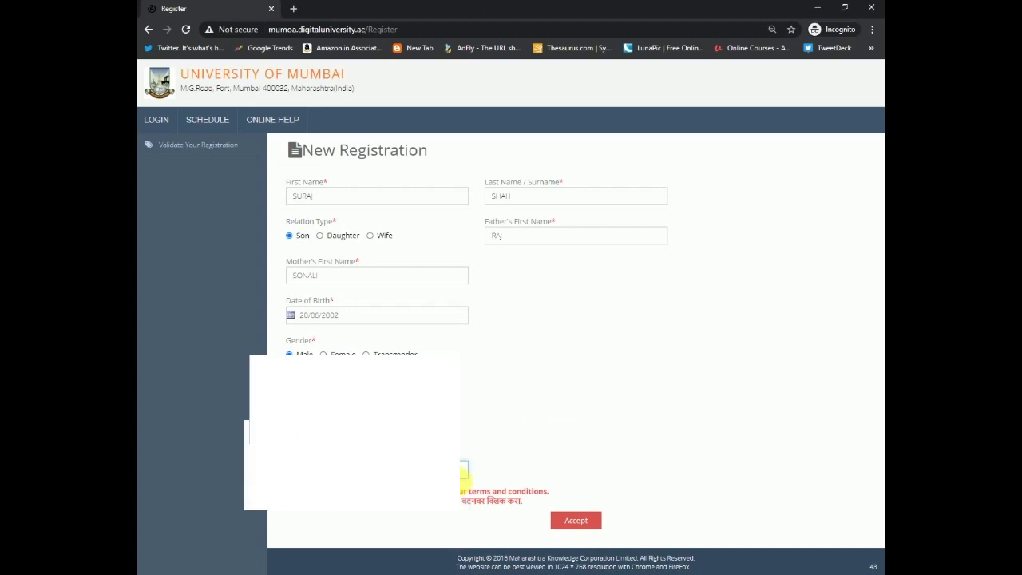
click(561, 521)
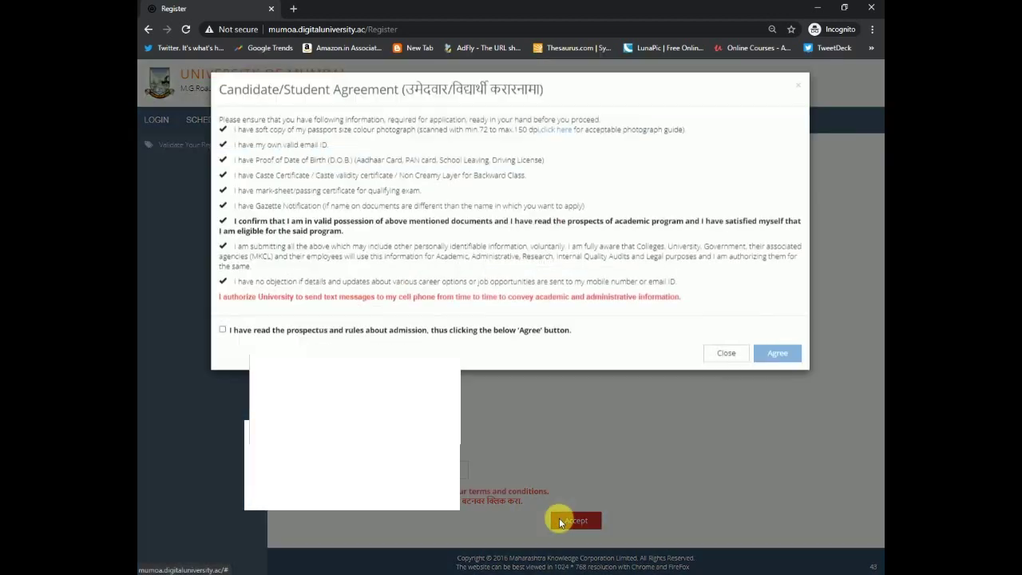
Step: Accept the admission rules and candidate terms, submit the registration, and select the generated user name
click(222, 332)
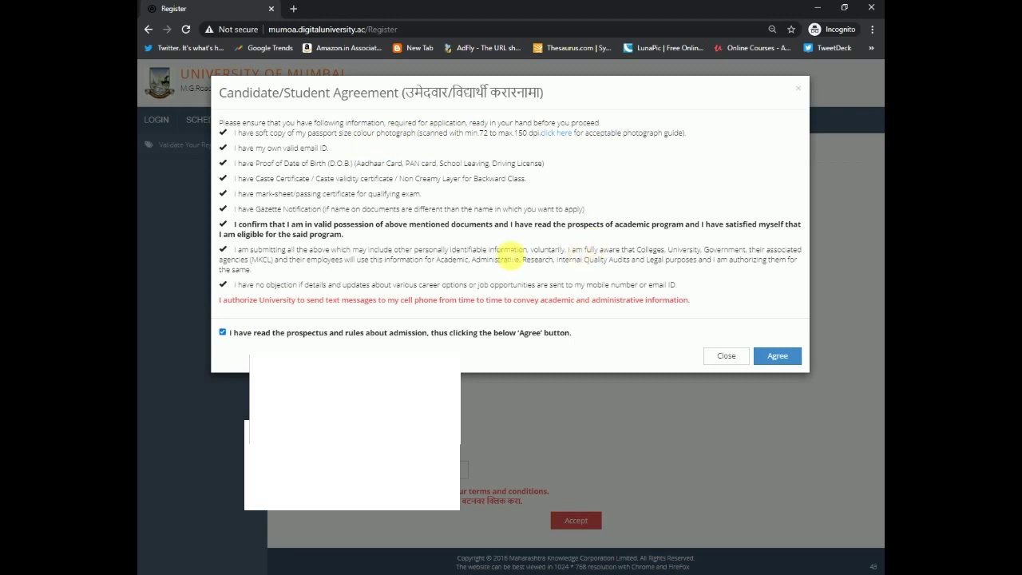
click(779, 358)
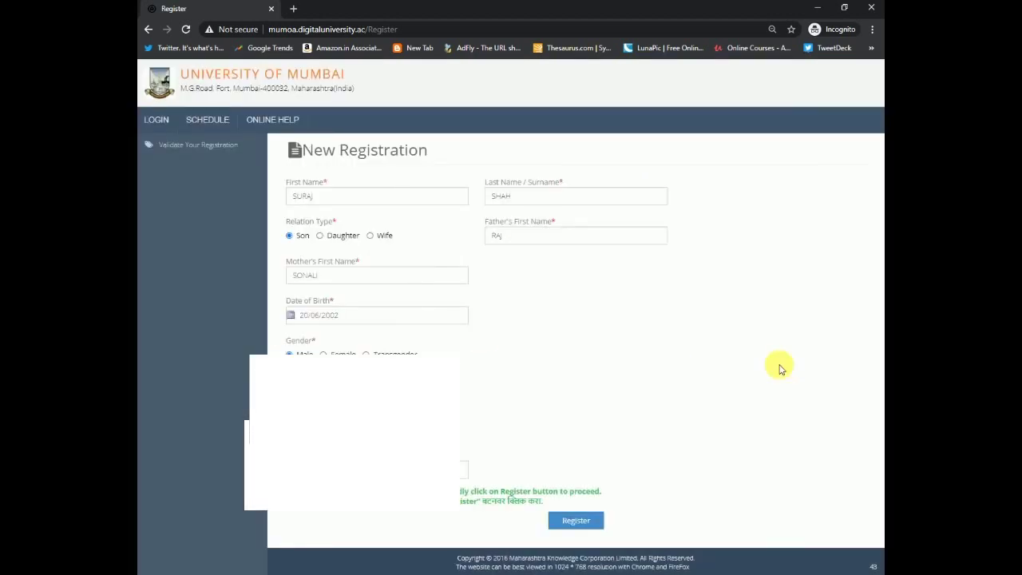
click(584, 522)
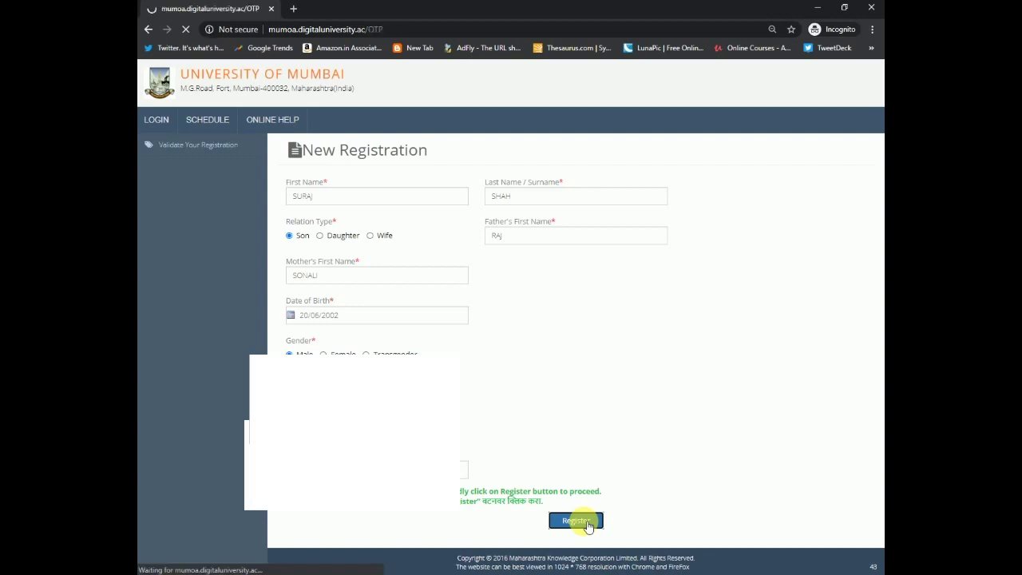
click(570, 274)
double_click(540, 273)
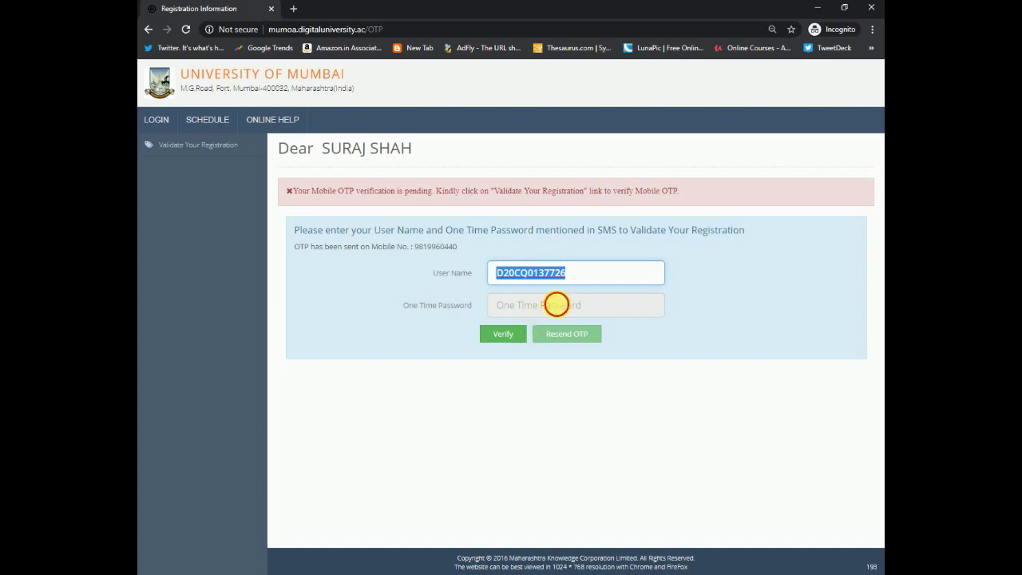
Step: Enter and verify the mobile one-time password
click(556, 310)
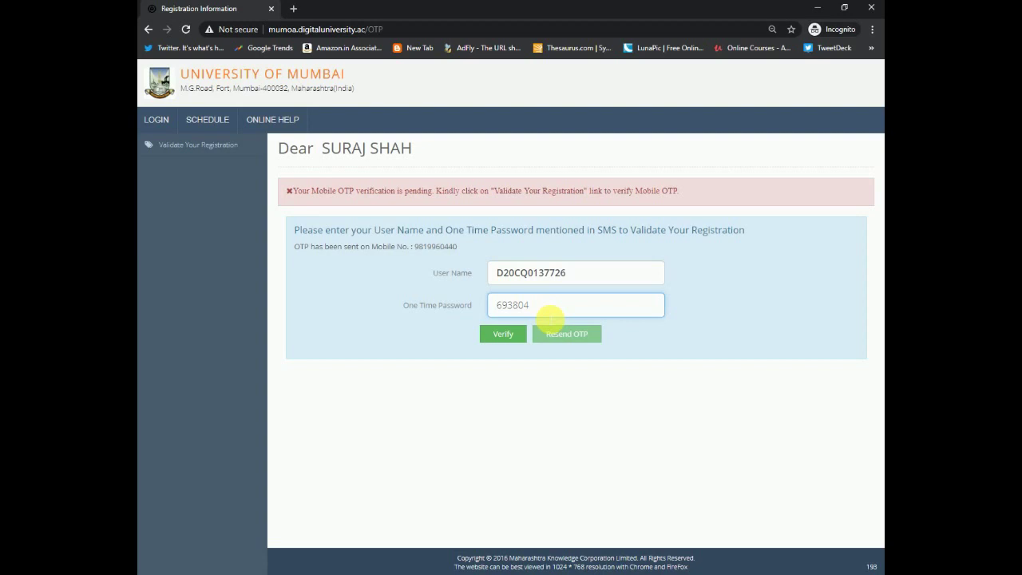
click(504, 335)
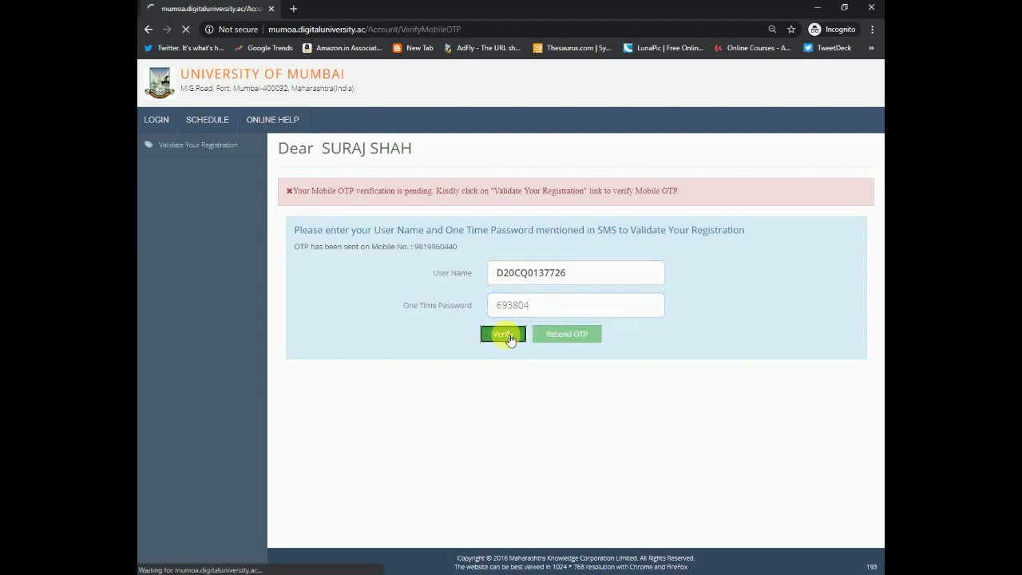
Step: Set and confirm a new password, then log in with the user name and password
click(555, 226)
text(*******)
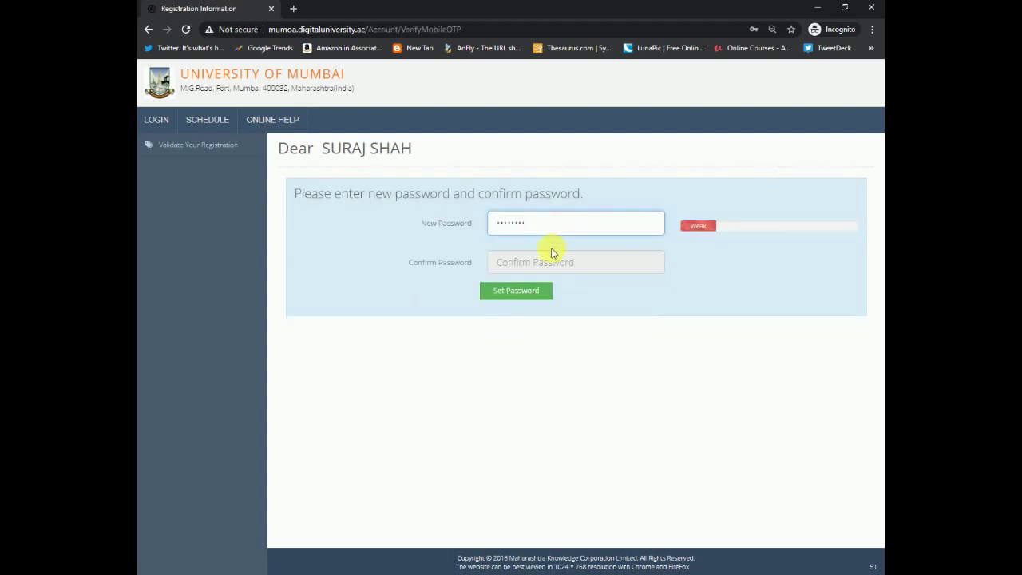
click(554, 261)
text(*****)
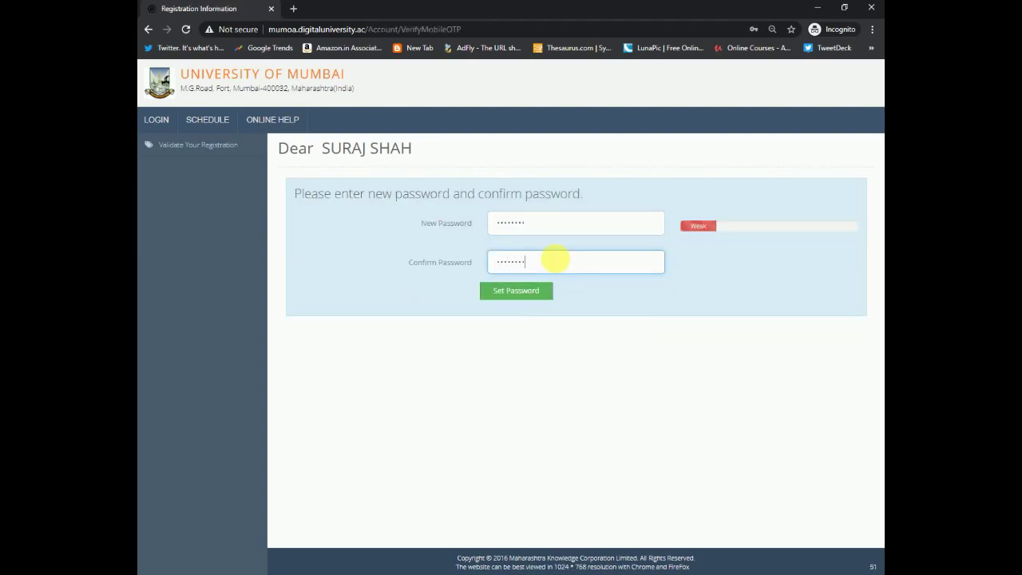
click(525, 291)
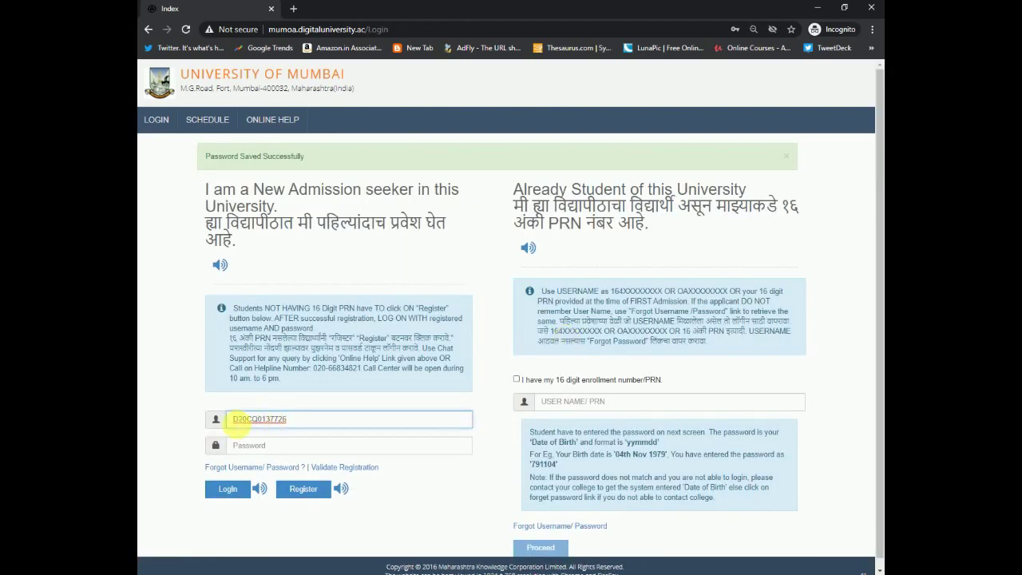
click(284, 445)
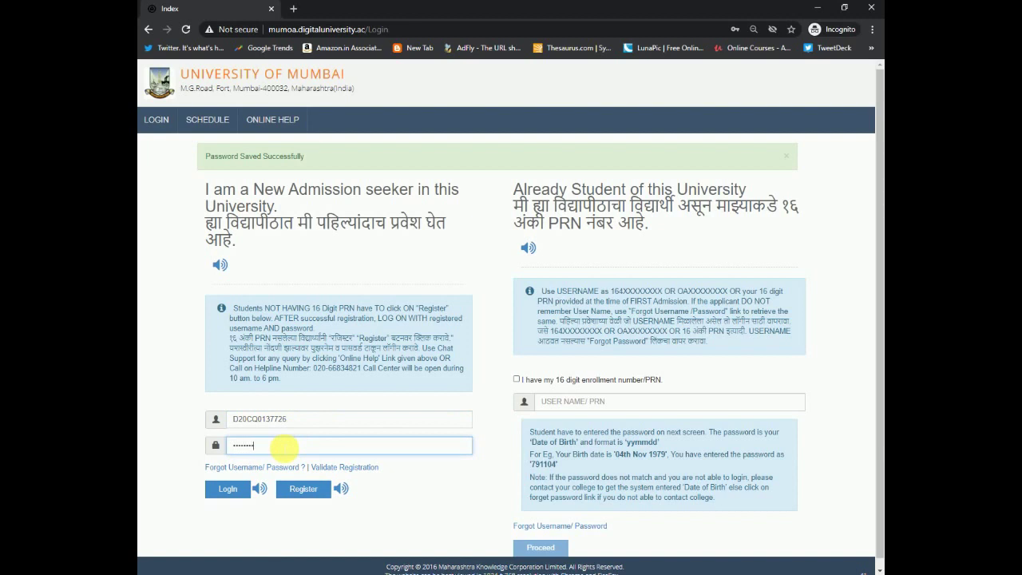
click(229, 488)
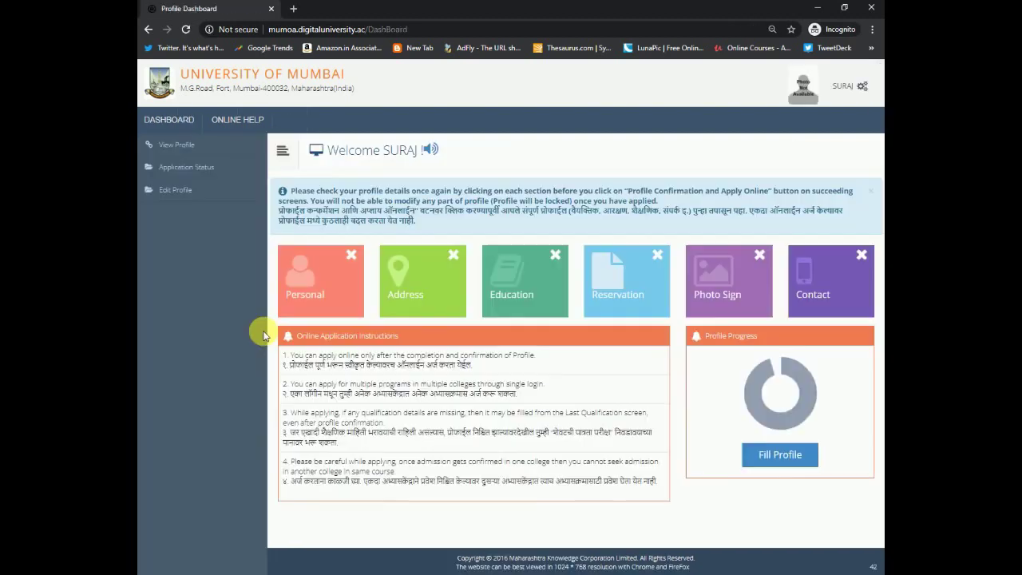
Step: Open Personal Details and fill the father's and mother's names in regional language
click(302, 307)
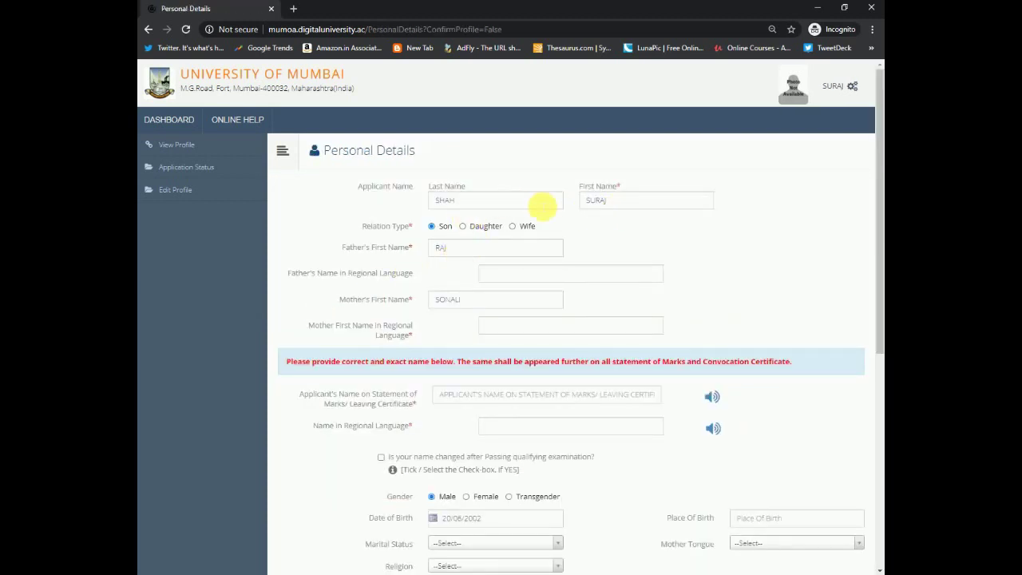
click(530, 275)
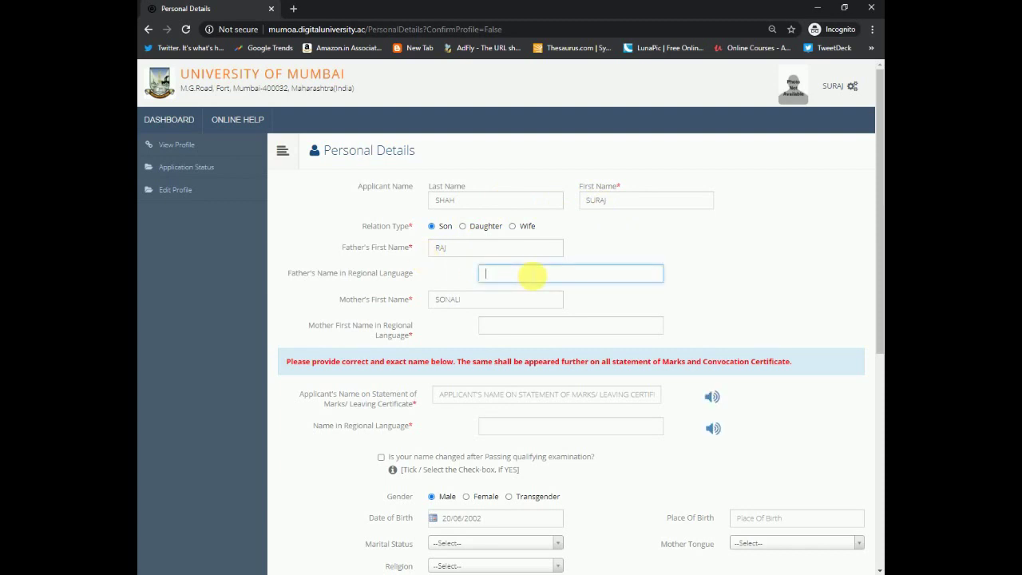
text(RAJ)
click(512, 325)
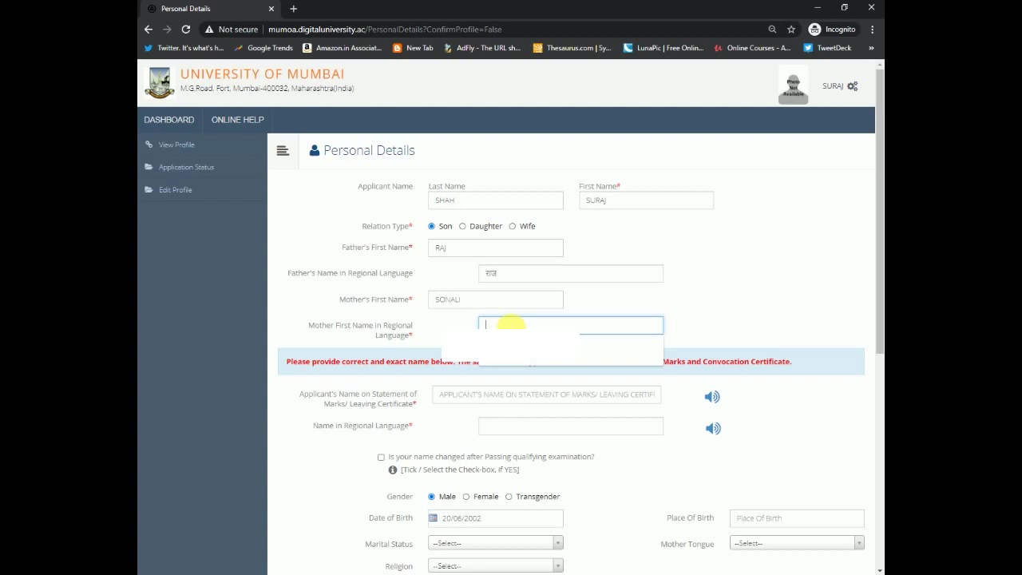
text(SONALI)
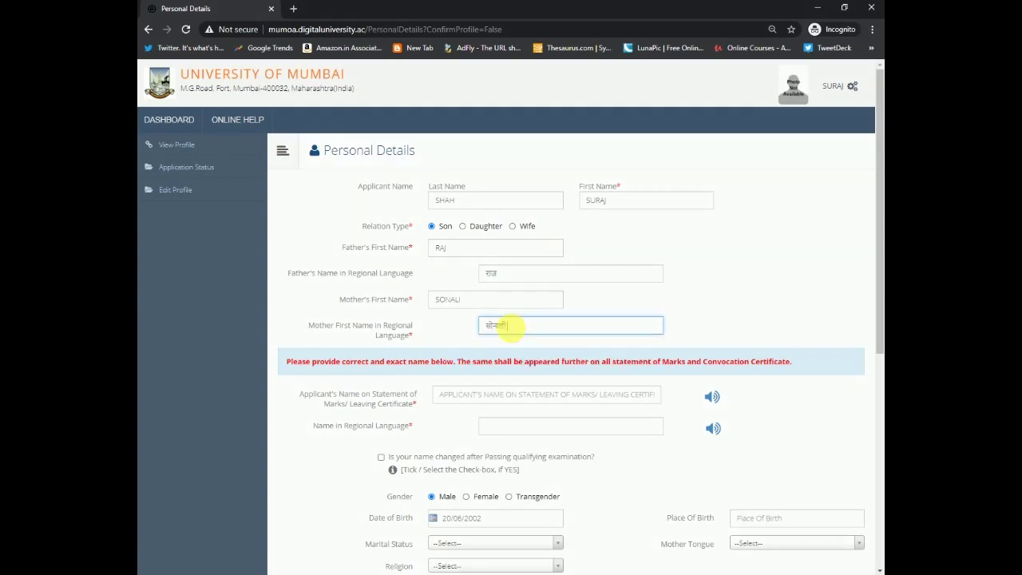
Step: Enter the name as on the marksheet and paste it as the Devanagari regional-language name
click(496, 396)
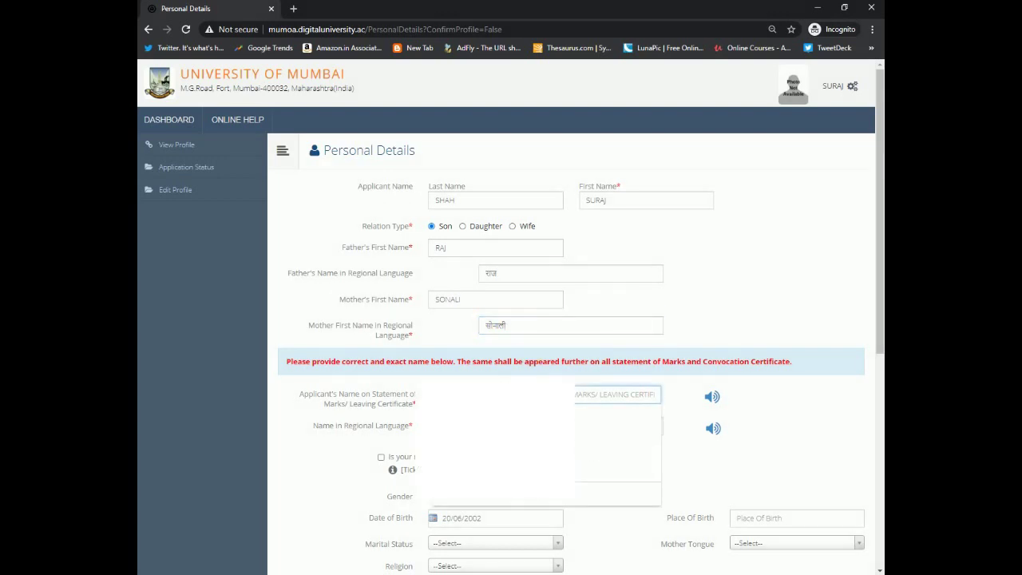
click(840, 394)
scroll(839, 394, down, 3)
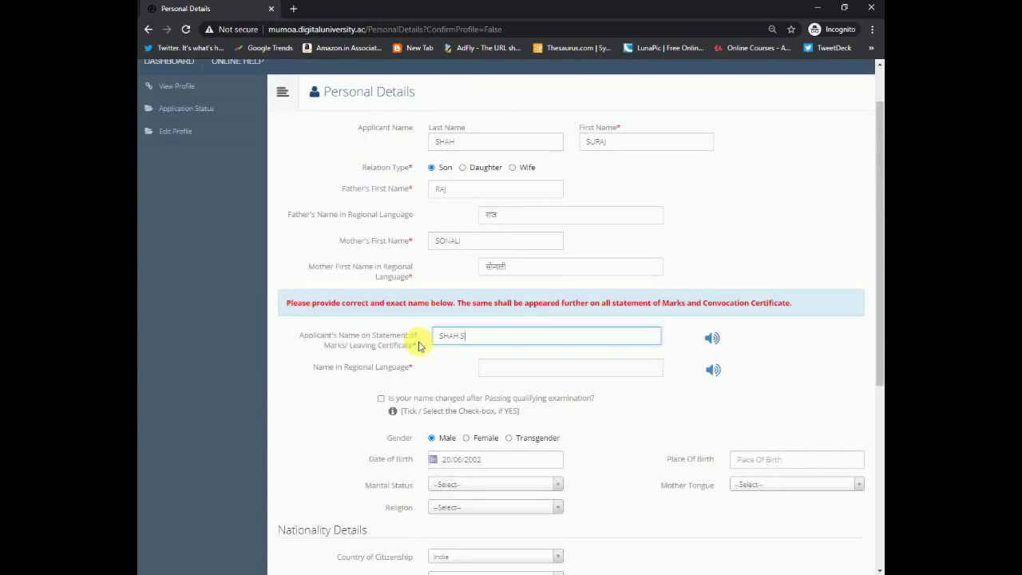
text(RAJ RAJ)
key(ctrl+a)
key(ctrl+c)
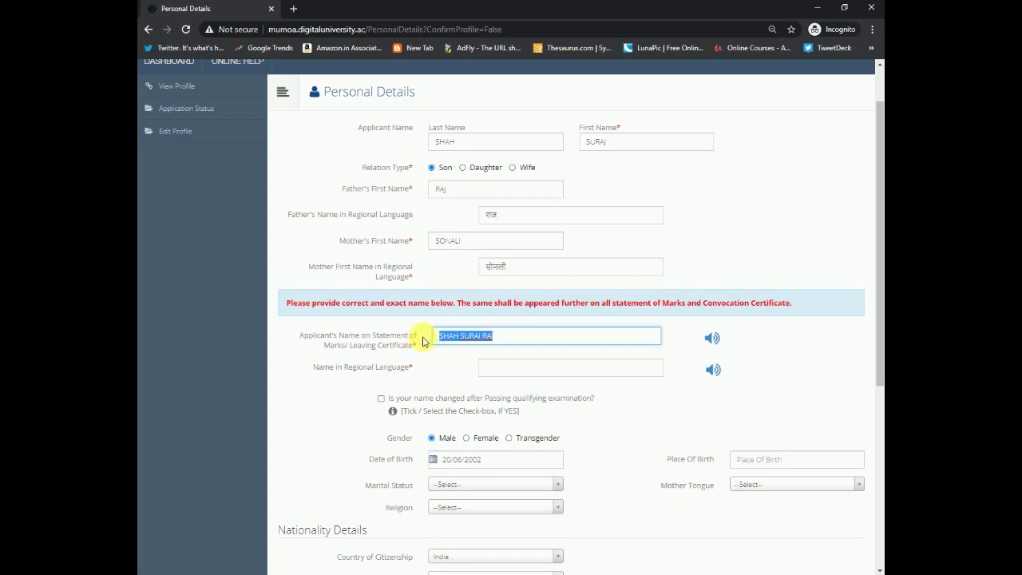
click(511, 368)
key(ctrl+v)
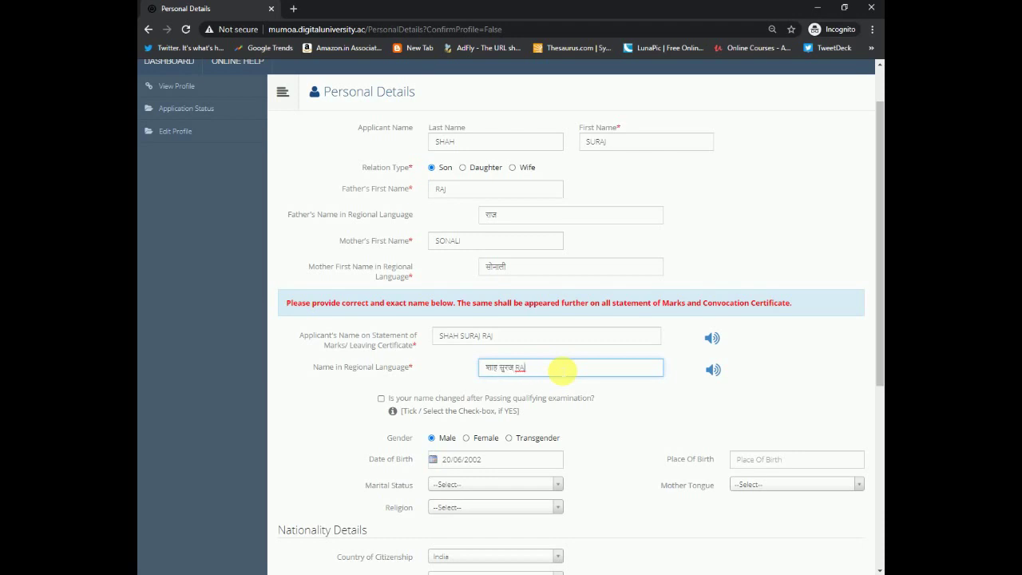
key(space)
scroll(564, 369, down, 2)
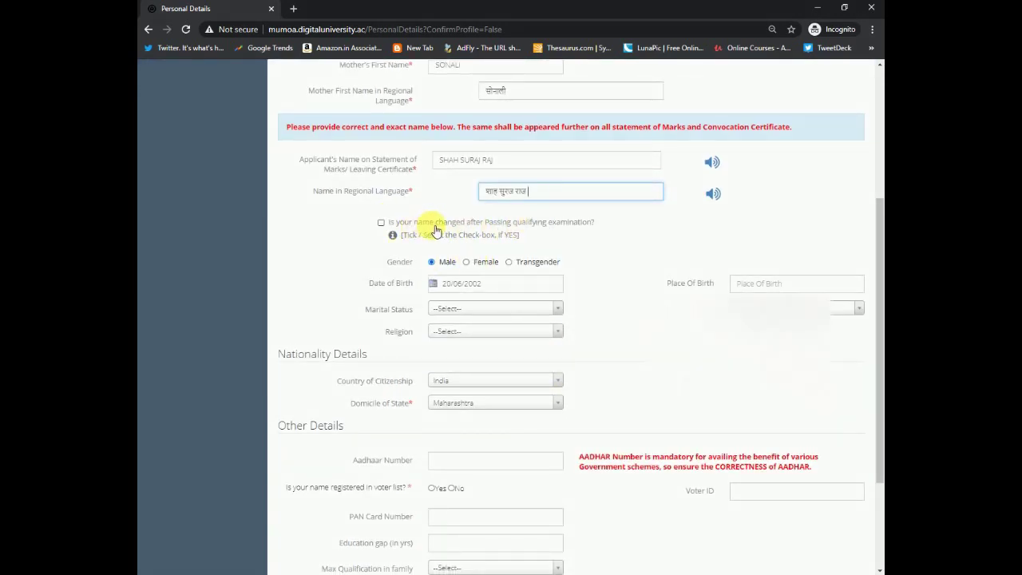
Step: Set place of birth MUMBAI, mother tongue Hindi, marital status UnMarried and religion Hindu
click(779, 284)
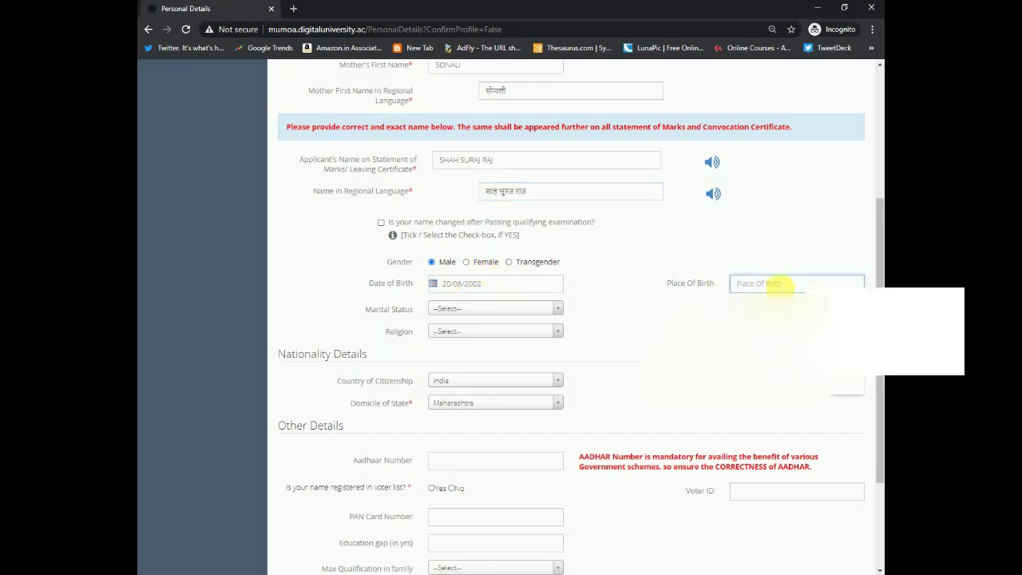
text(MUMBAI)
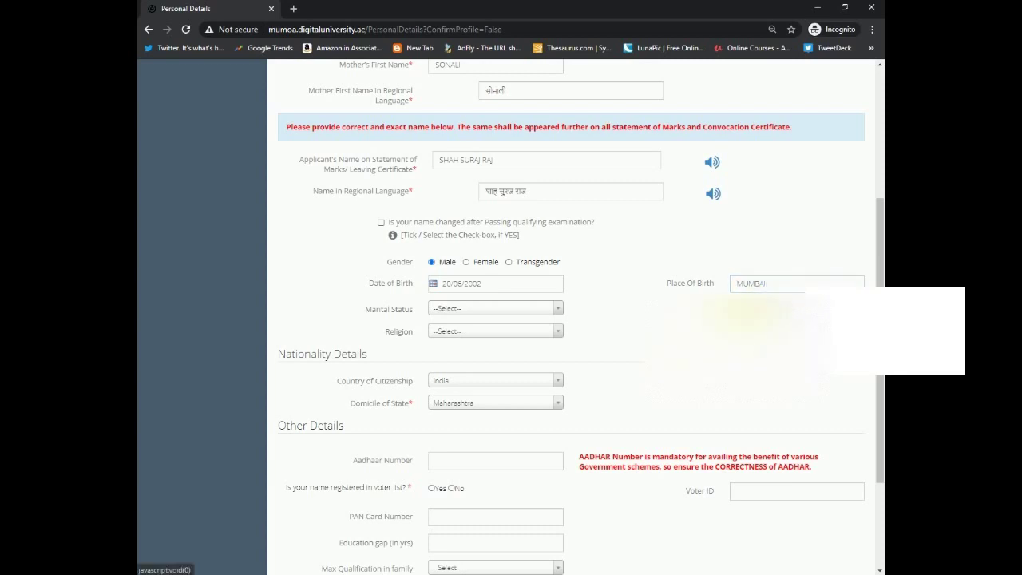
click(767, 358)
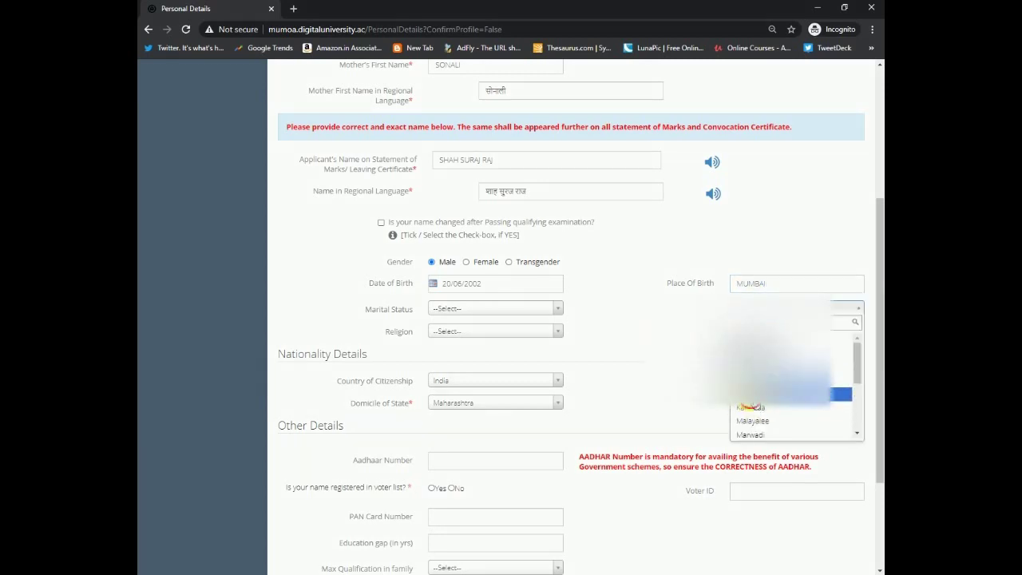
click(751, 403)
click(513, 308)
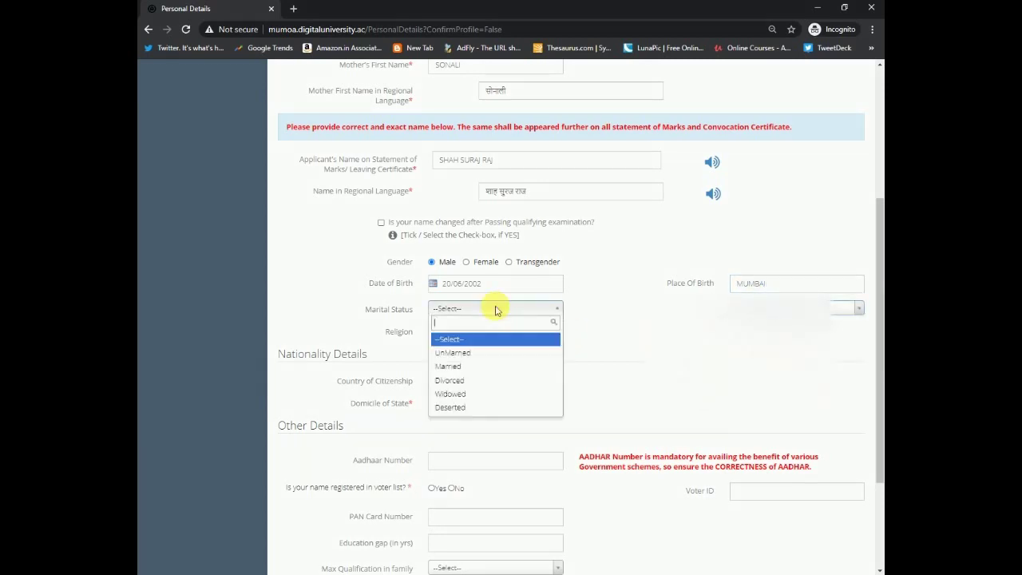
click(466, 370)
click(459, 353)
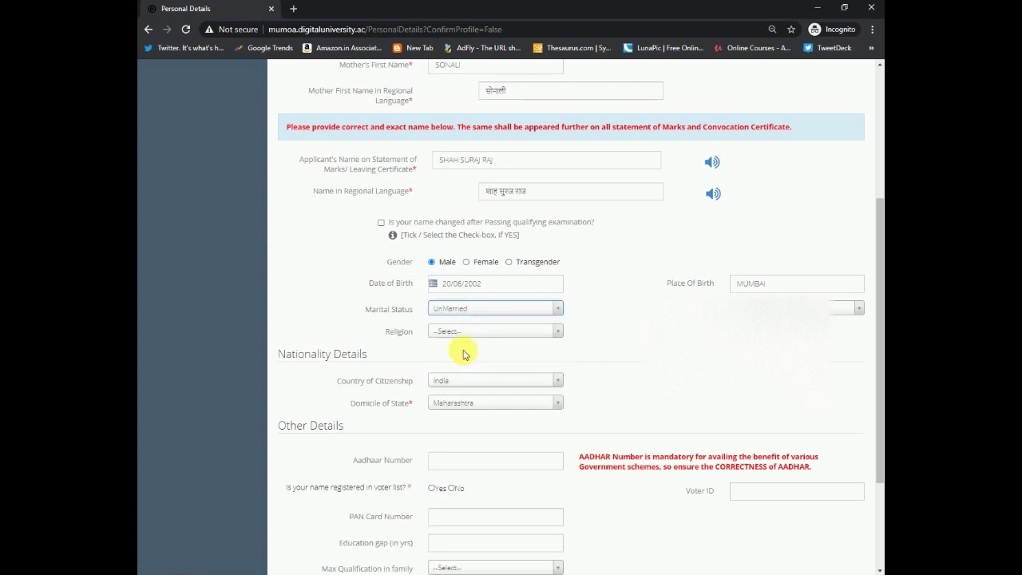
click(452, 333)
click(458, 384)
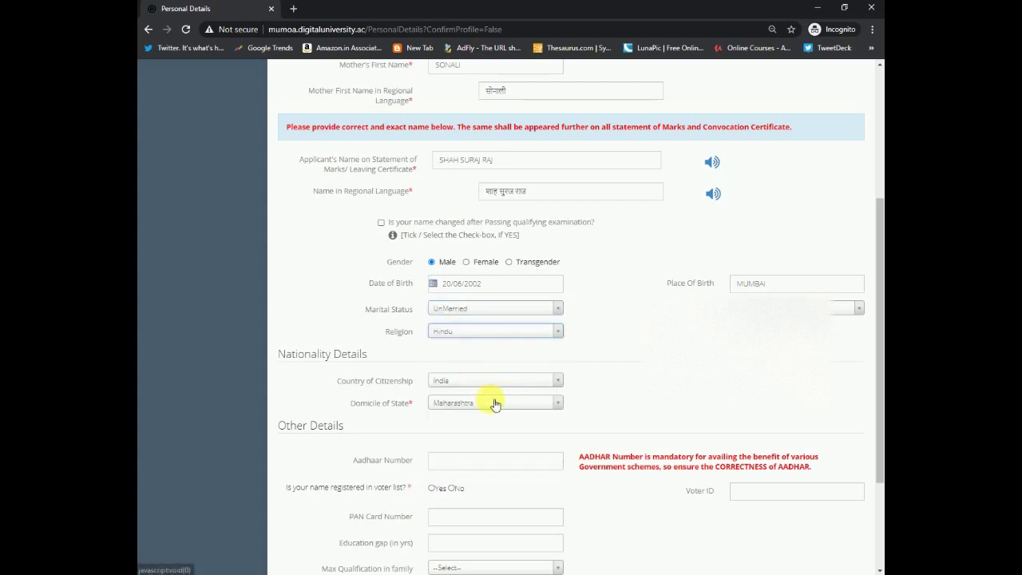
Step: Answer No to voter list, choose Degree and APositive, opt into organ donation, and save
scroll(650, 413, down, 1)
scroll(650, 412, down, 1)
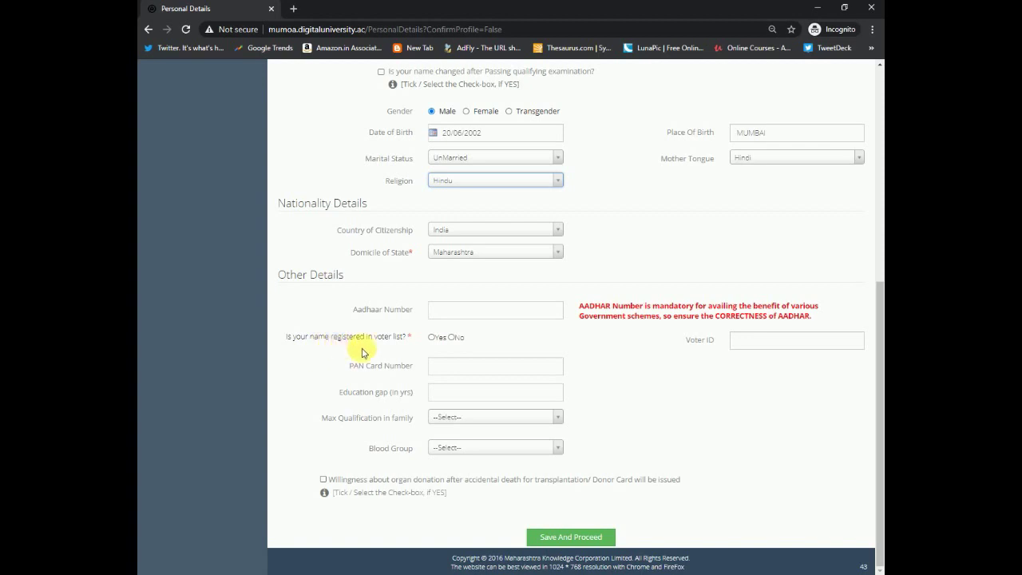
click(451, 338)
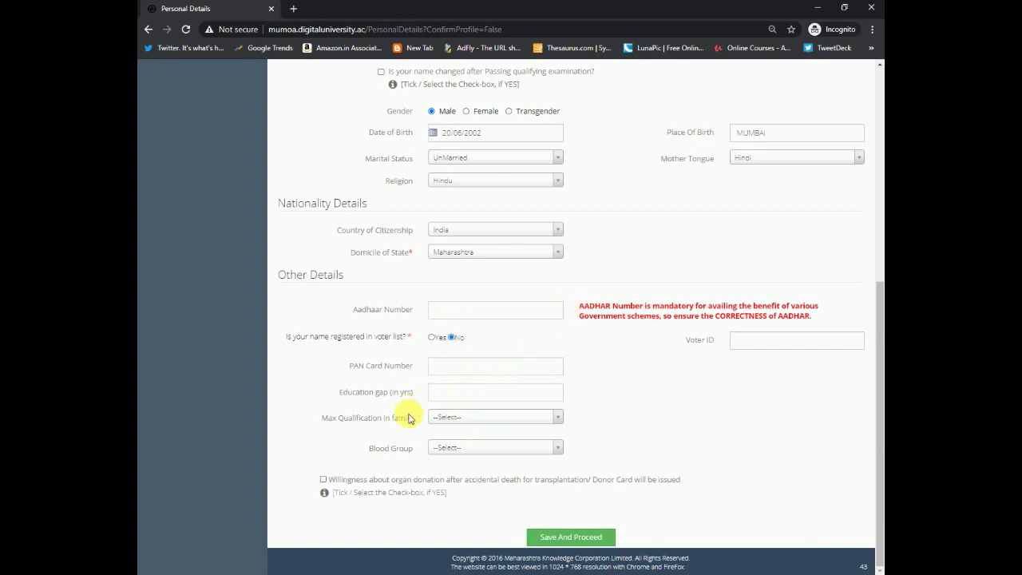
click(469, 423)
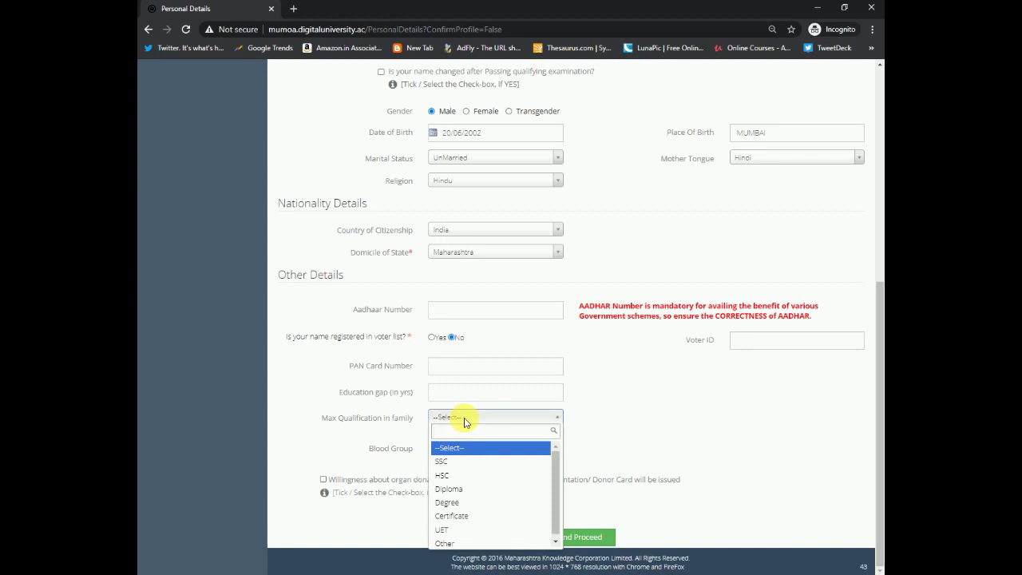
click(470, 499)
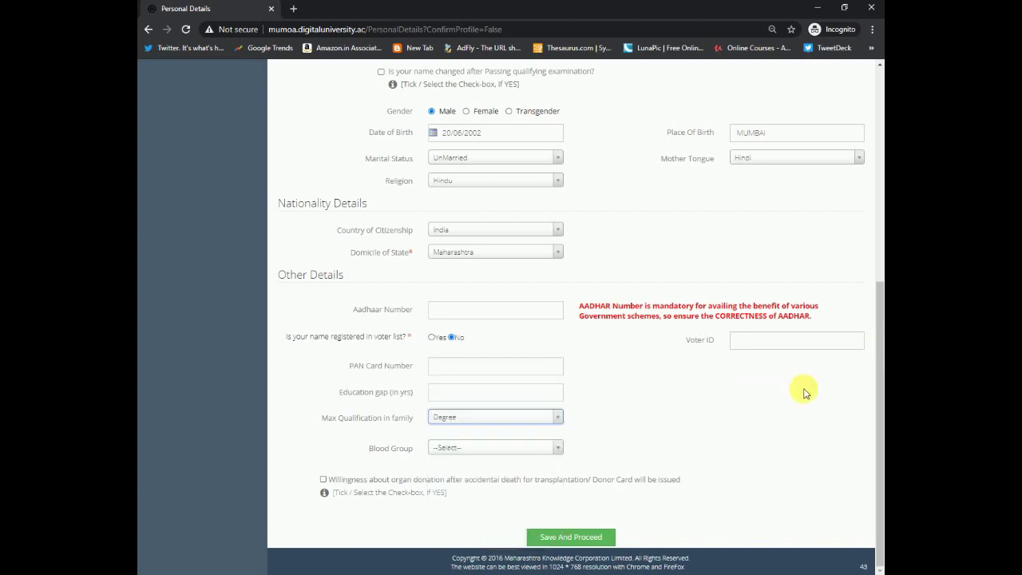
click(507, 450)
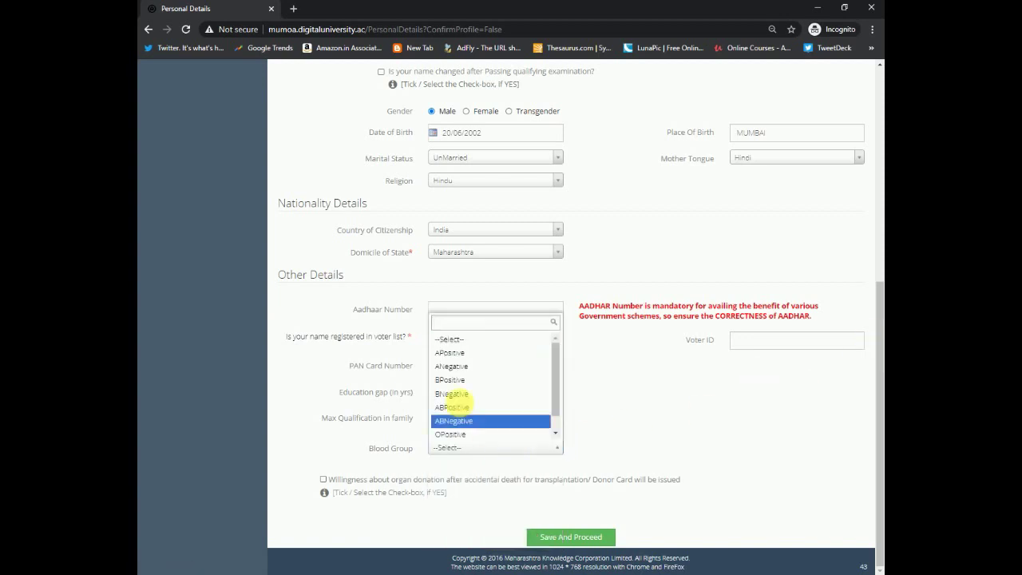
click(452, 353)
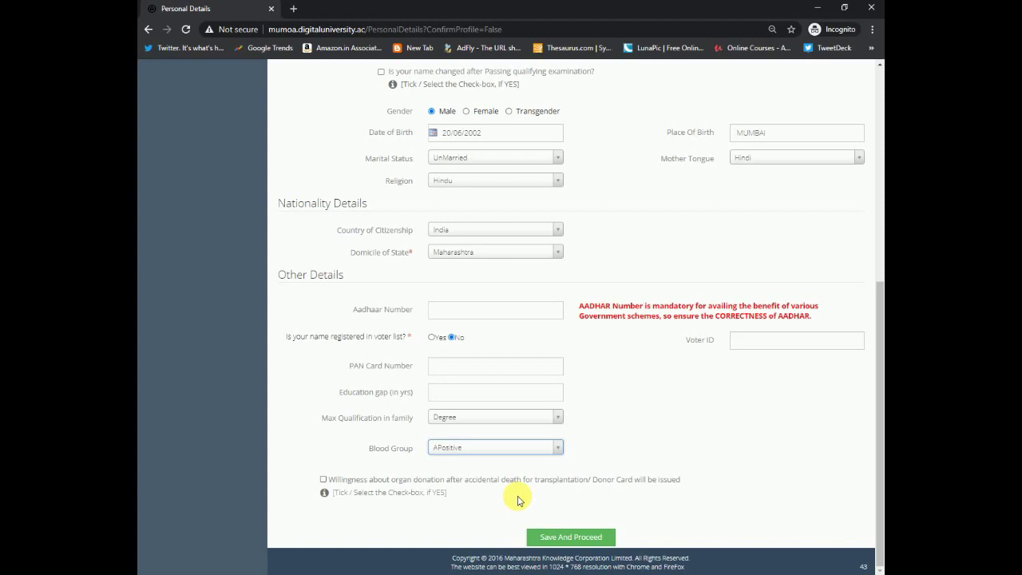
click(323, 480)
click(574, 534)
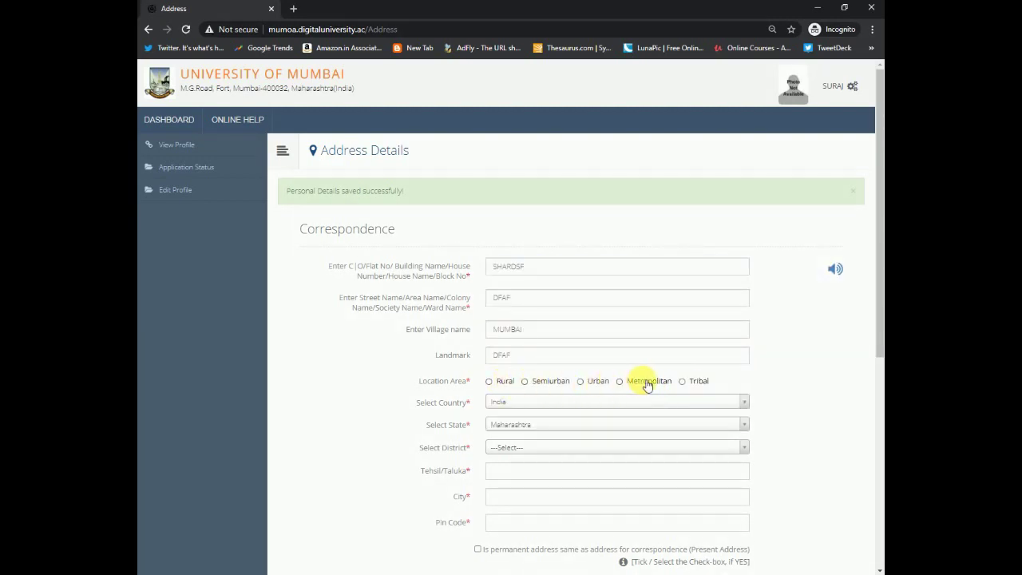
Step: Set the location area to Urban, district Amravati and taluka Achalpur
click(580, 382)
scroll(521, 389, down, 3)
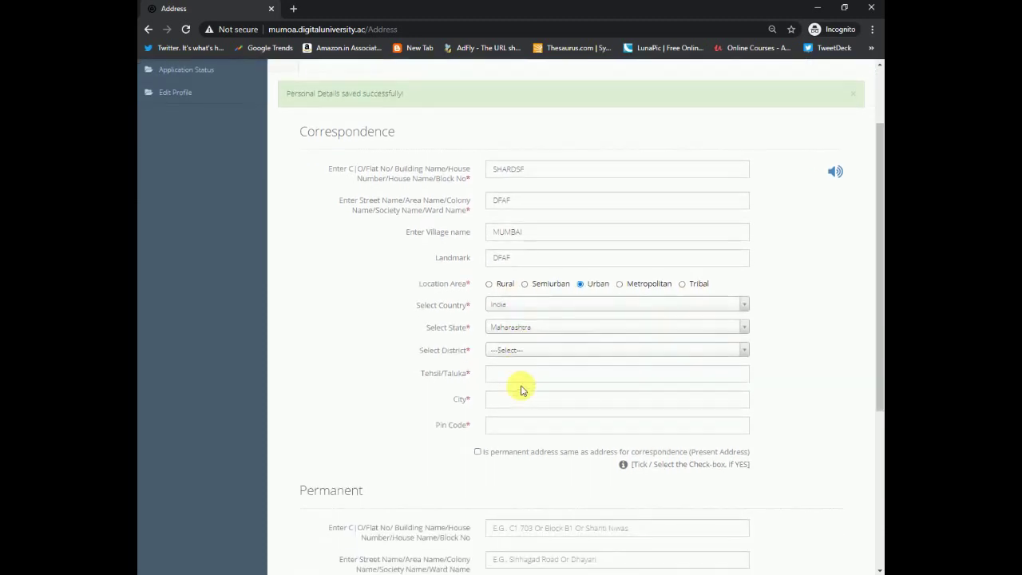
click(518, 331)
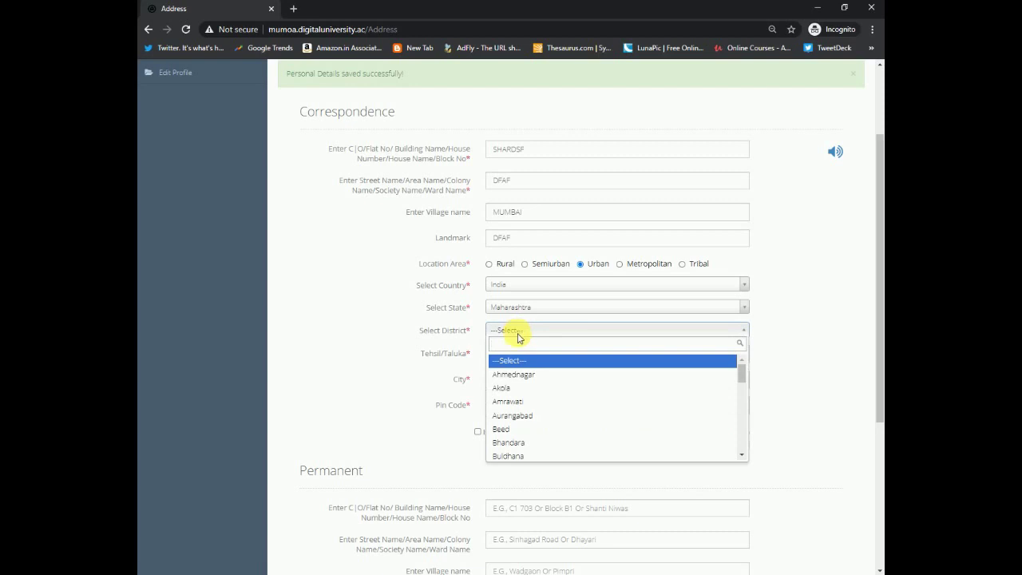
click(518, 402)
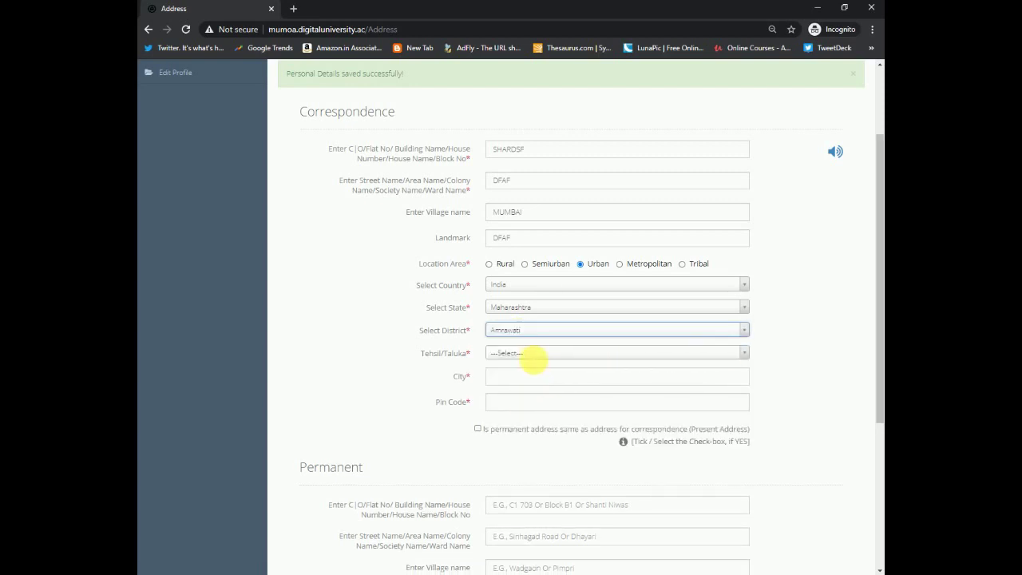
click(529, 354)
click(507, 393)
Step: Fill the city and pin code from suggestions, keep permanent address separate, and save the address
click(502, 378)
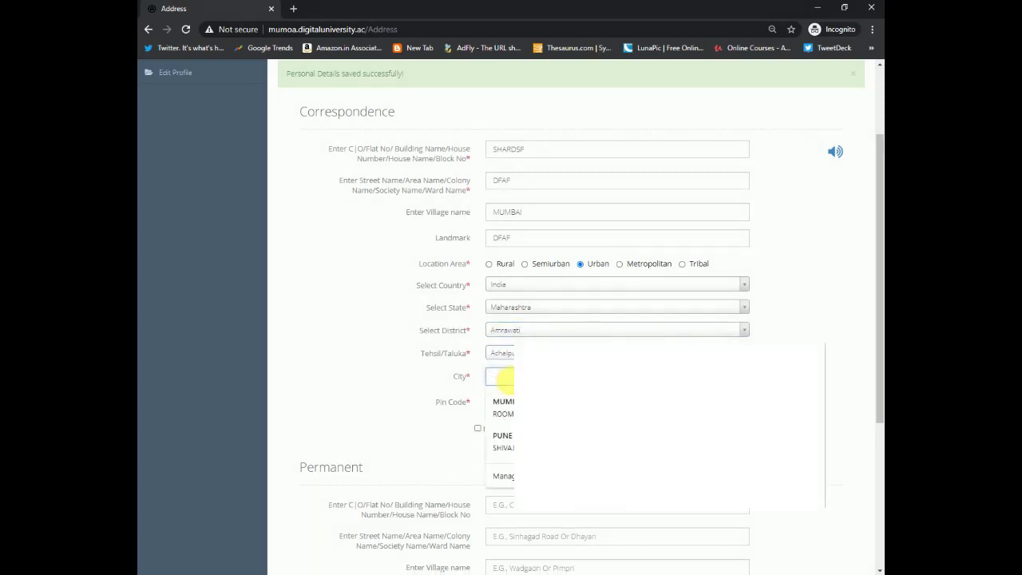
text(MUMB)
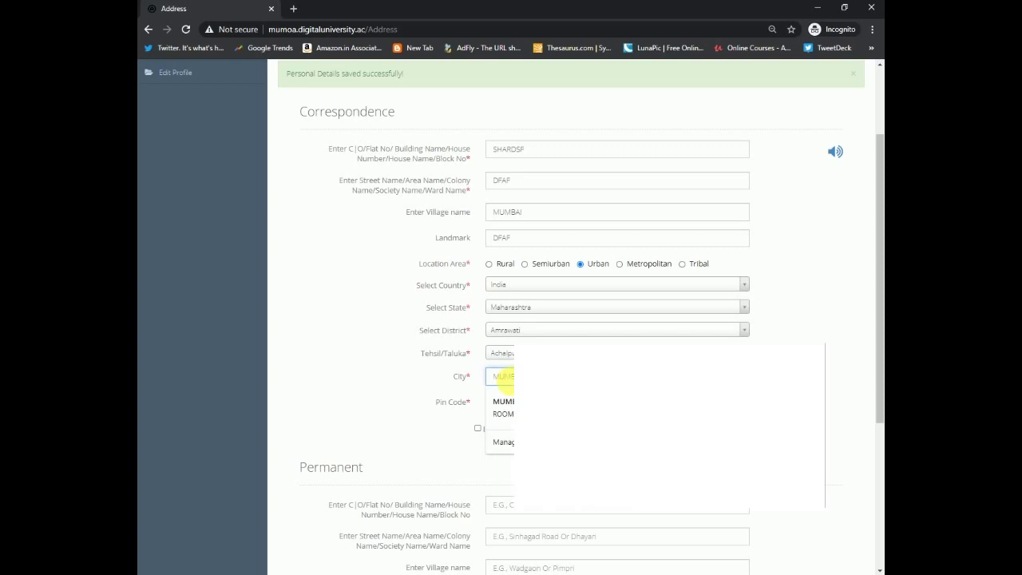
key(Return)
click(559, 402)
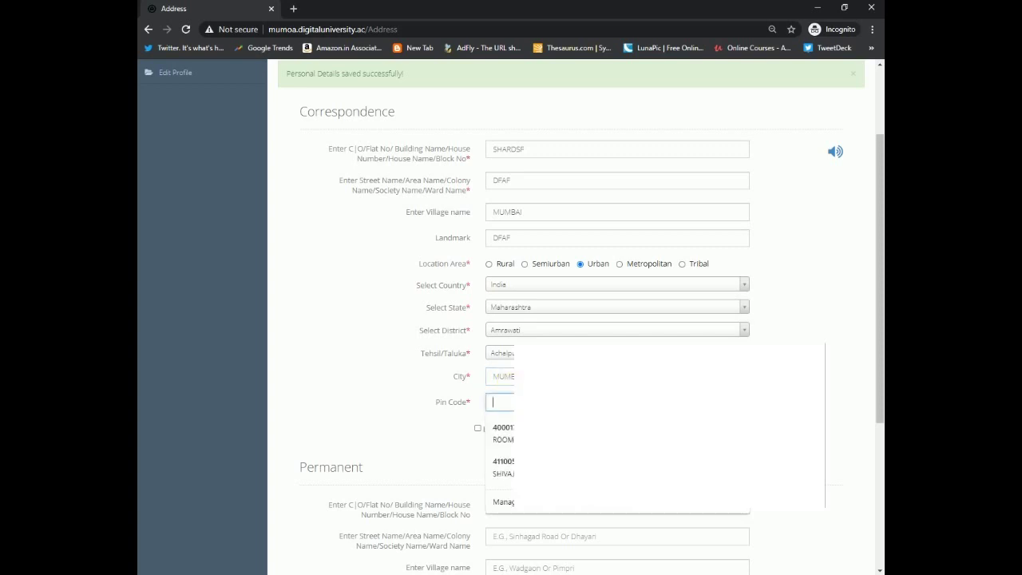
click(609, 442)
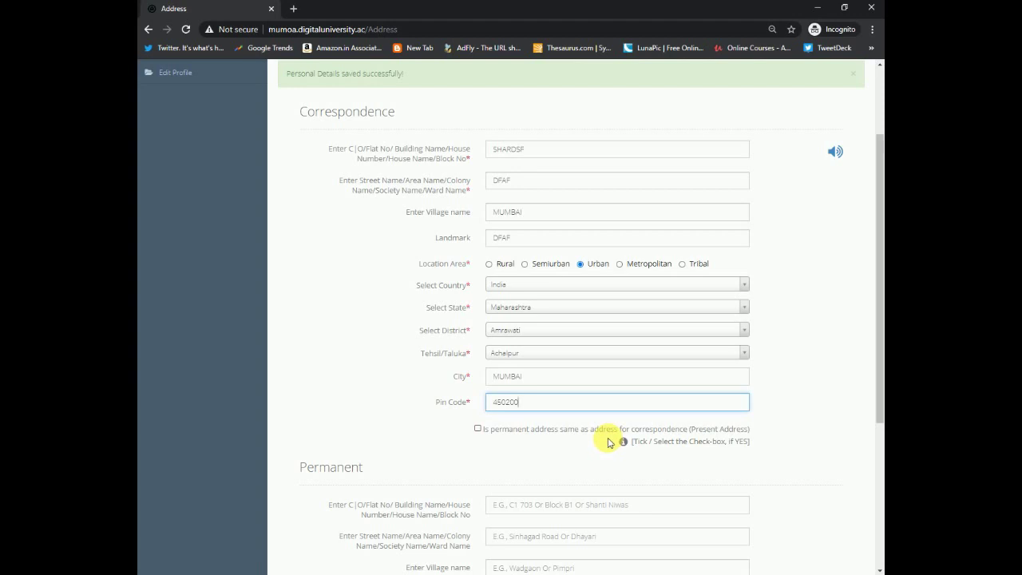
click(478, 429)
click(478, 491)
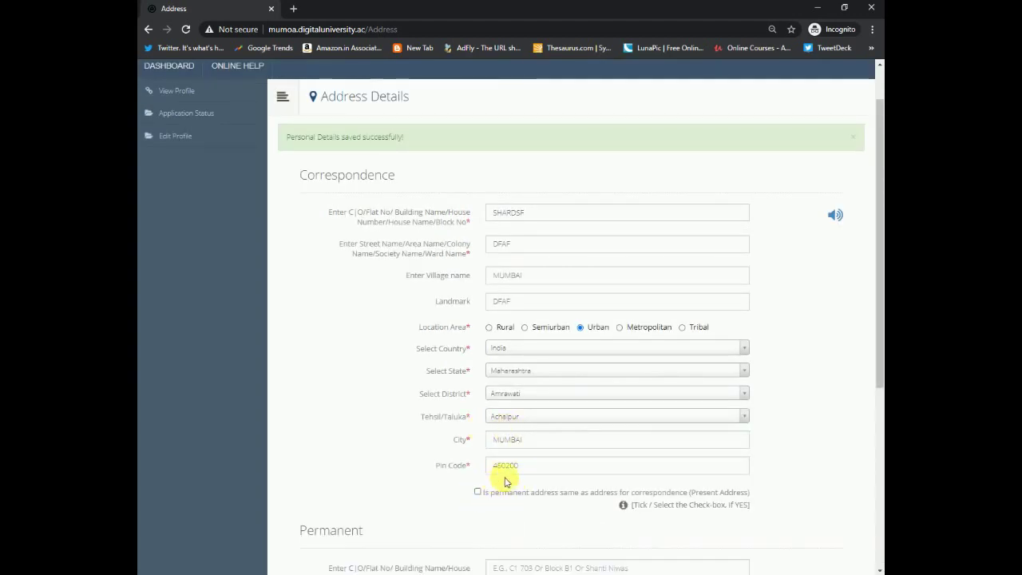
scroll(505, 481, down, 4)
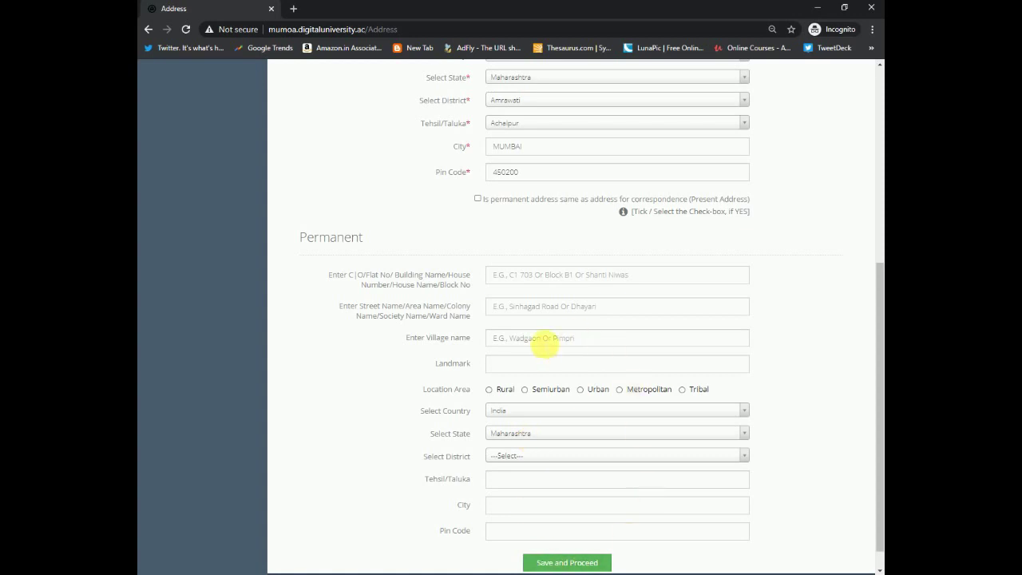
click(567, 562)
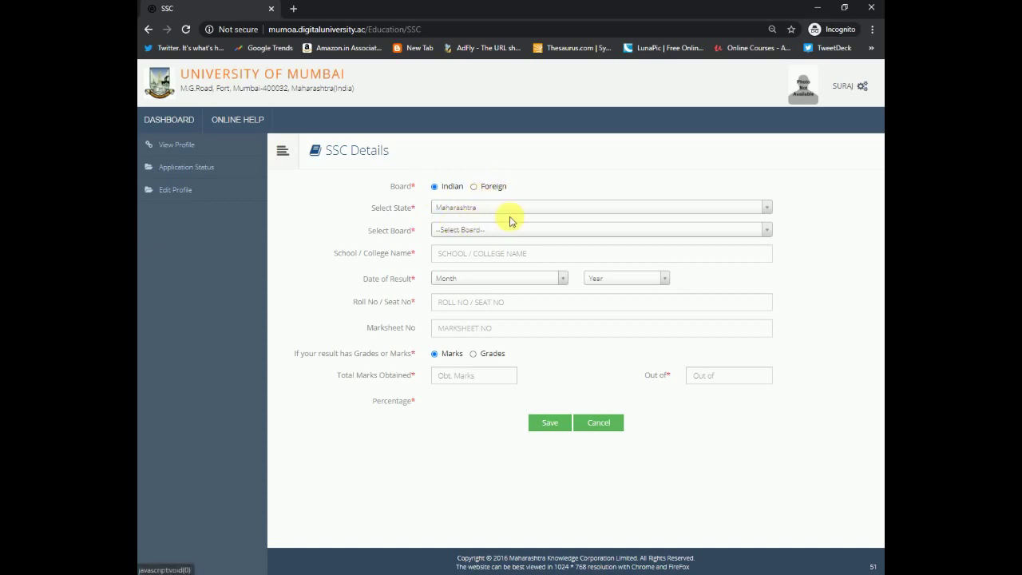
Step: Choose the Maharashtra state board, set result date March 2018, and fill the SSC roll number
click(471, 230)
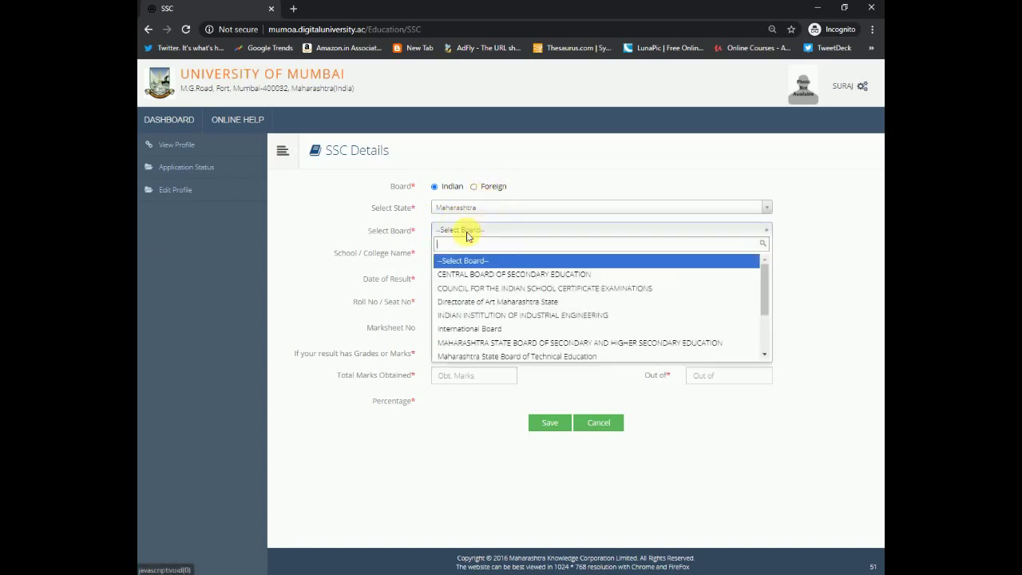
click(485, 343)
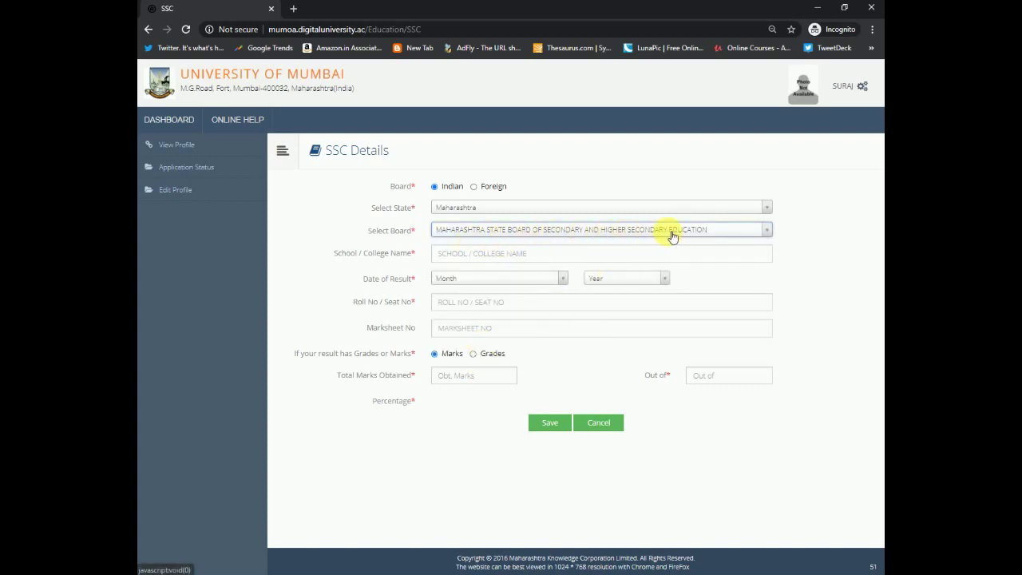
click(574, 253)
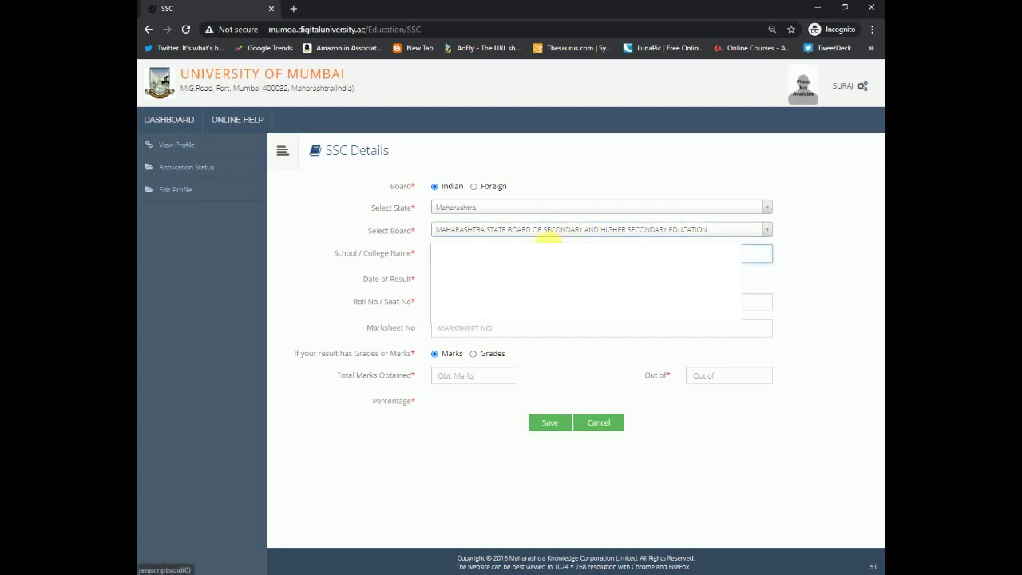
click(527, 278)
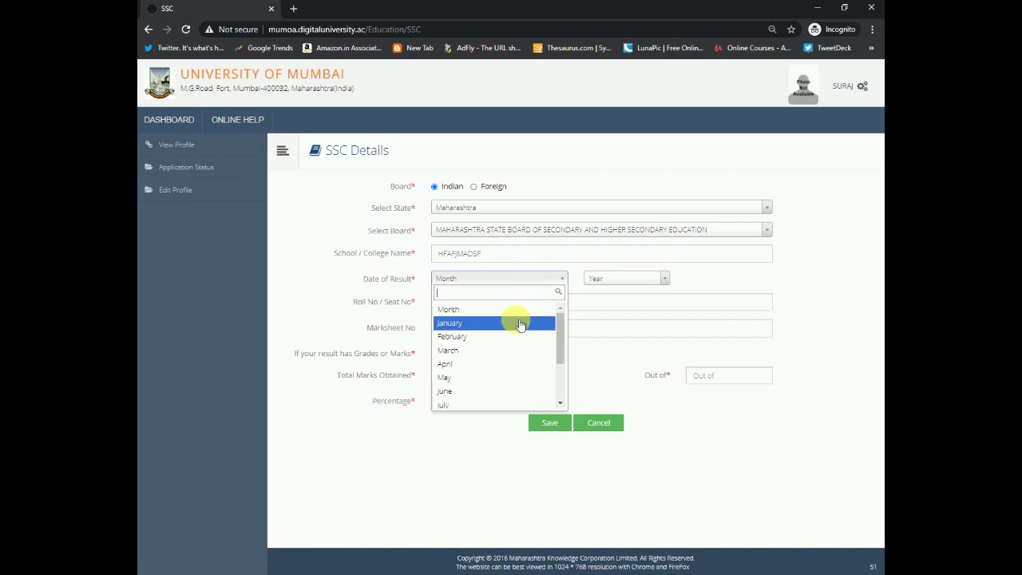
click(508, 349)
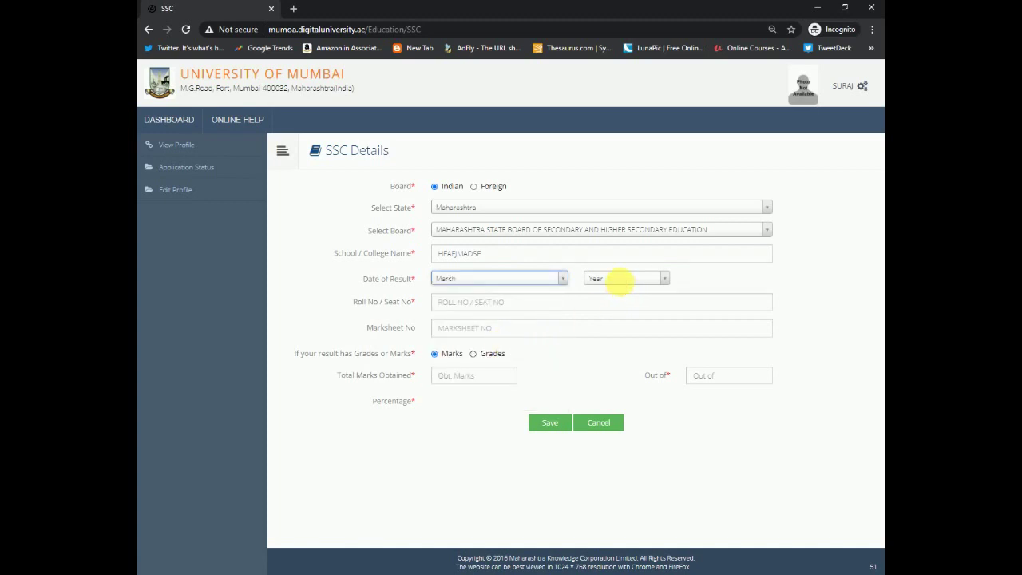
click(623, 285)
click(599, 349)
click(480, 308)
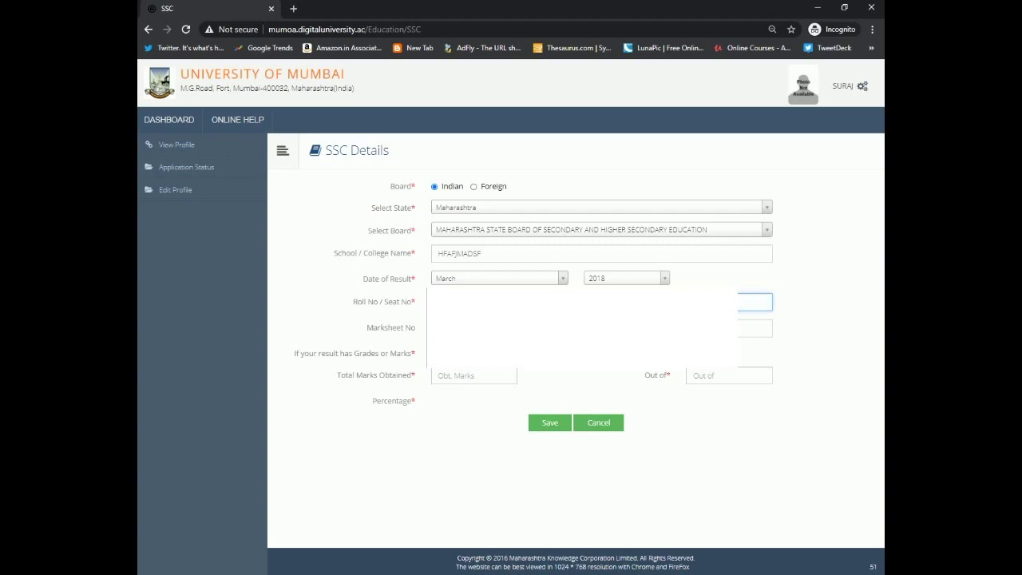
click(441, 355)
Step: Enter SSC marks 456 out of 500 and save the qualification
click(478, 378)
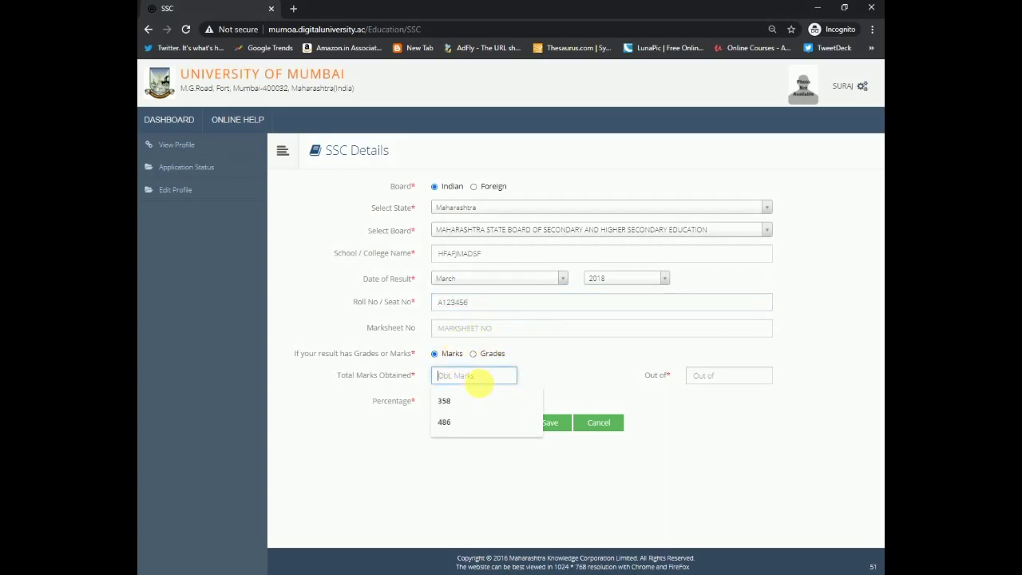
text(456)
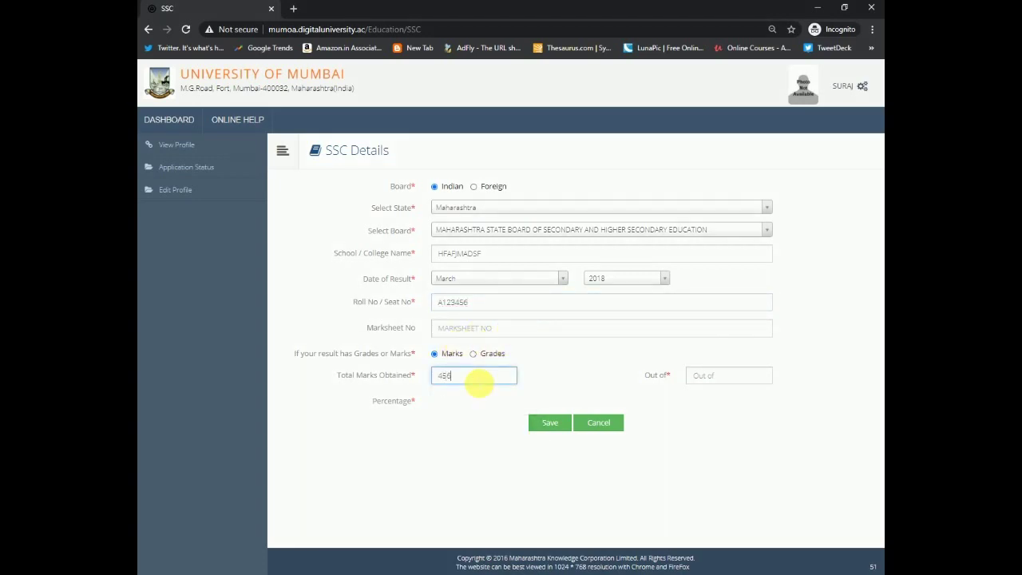
click(717, 381)
text(500)
click(503, 442)
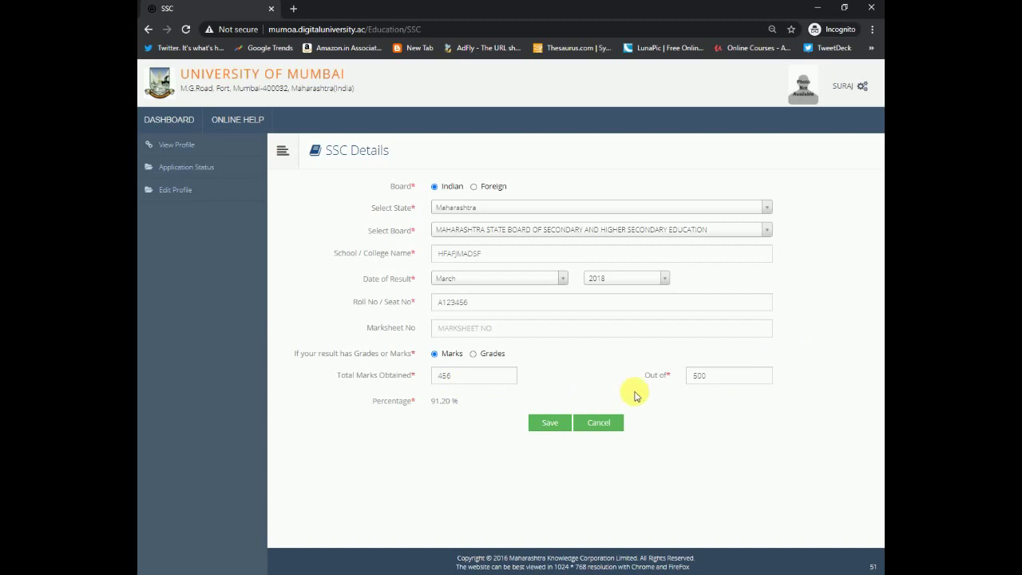
click(549, 422)
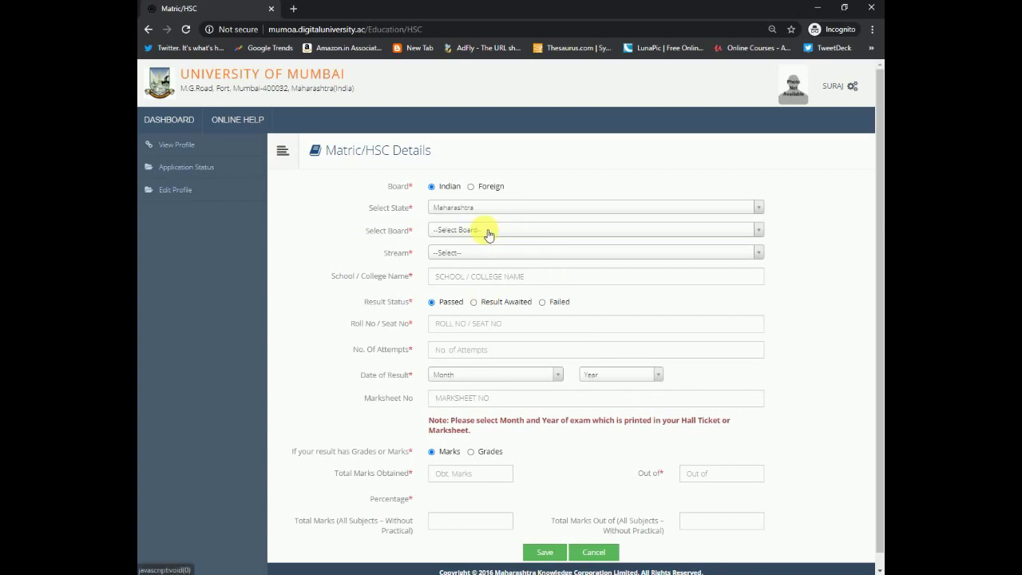
Step: Choose Maharashtra State Board, Arts stream, school 'SFASFAF', the HSC roll number and 1 attempt
click(484, 231)
click(483, 342)
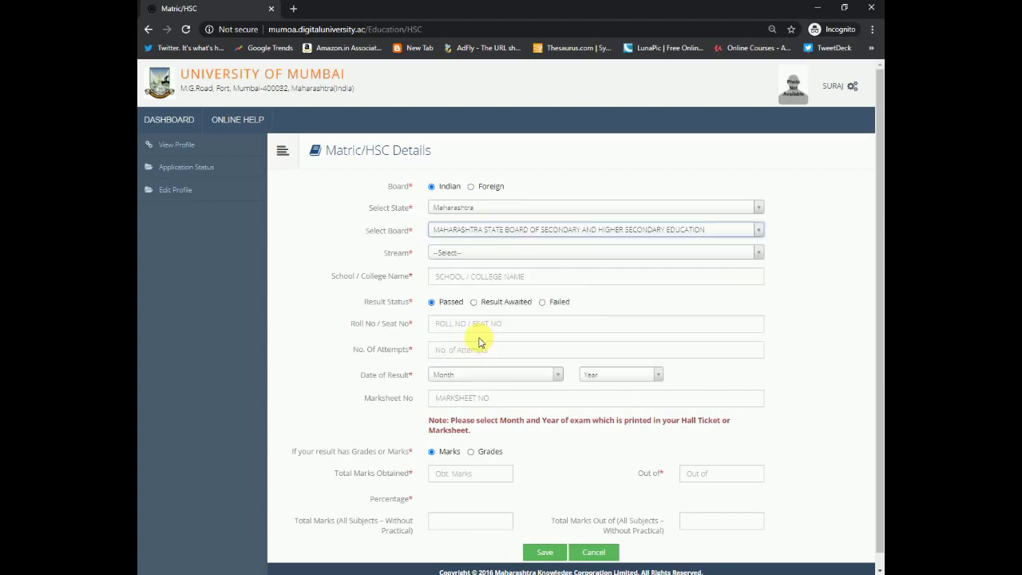
click(463, 254)
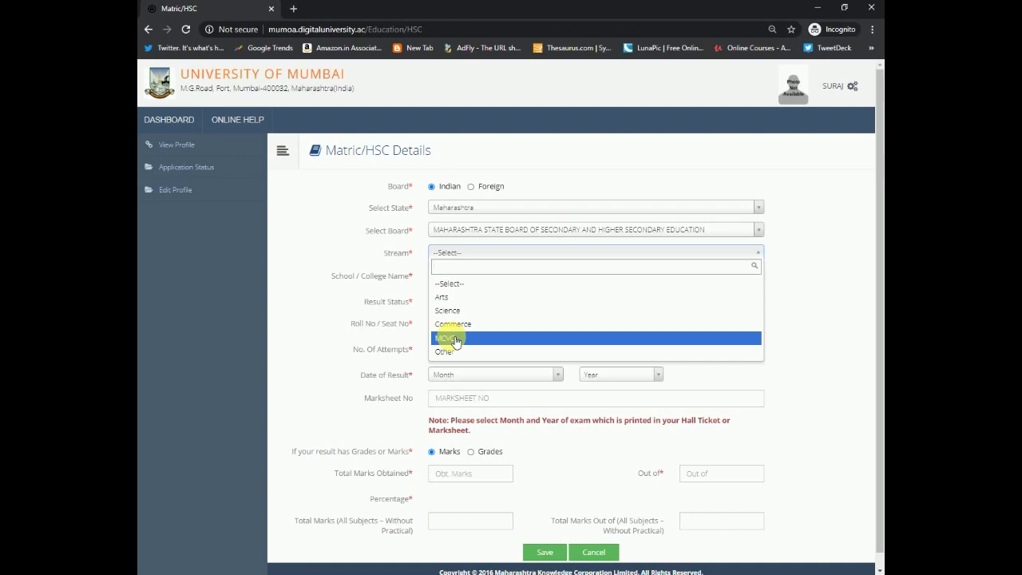
click(451, 297)
click(462, 276)
text(SFASFAF)
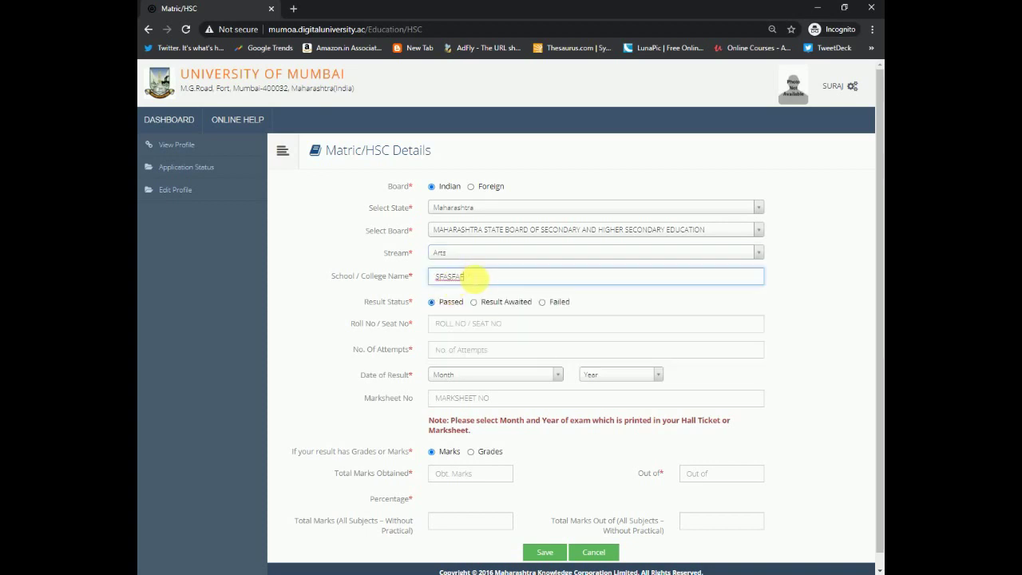
click(446, 324)
text(M123456)
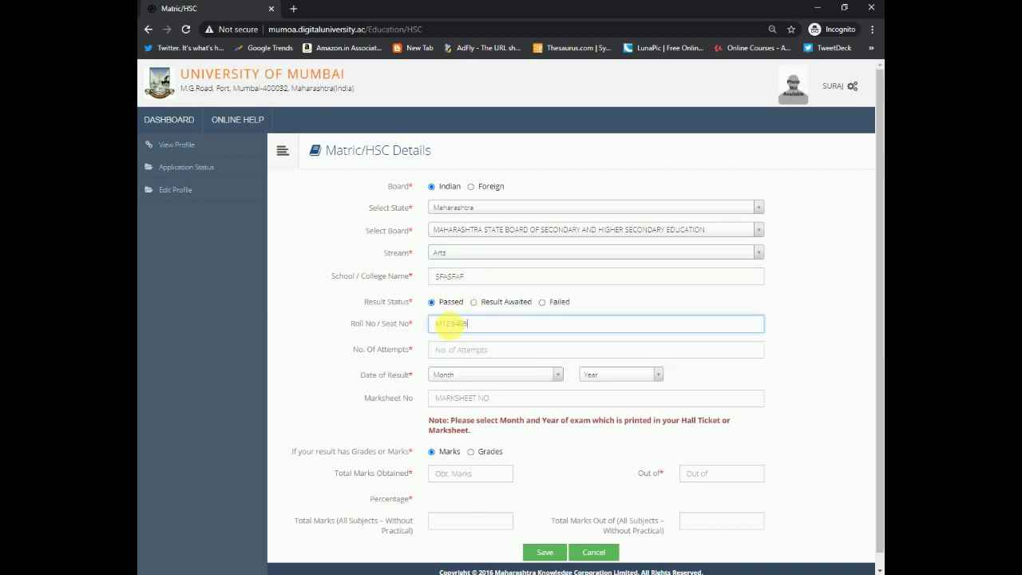
click(453, 351)
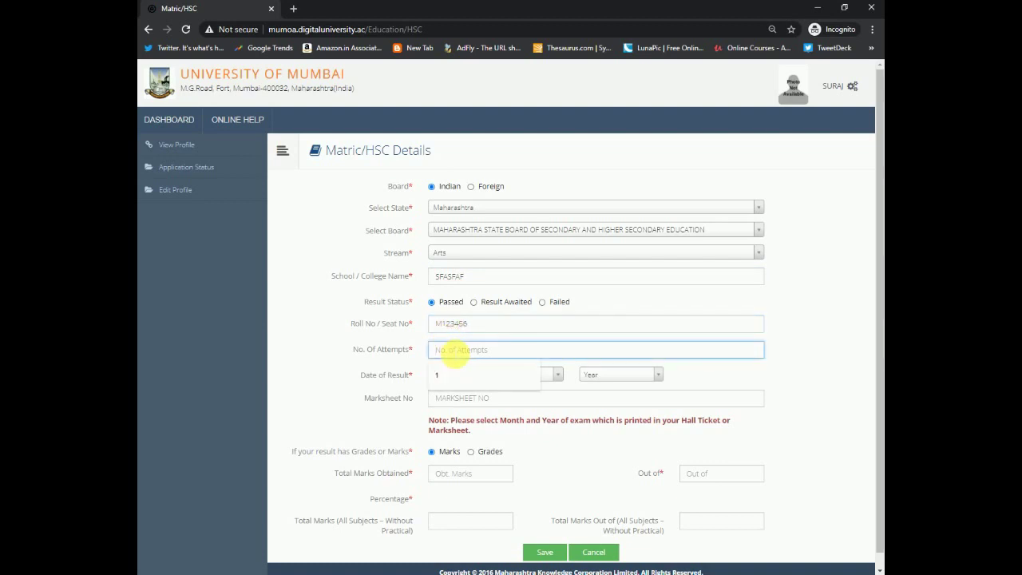
text(1)
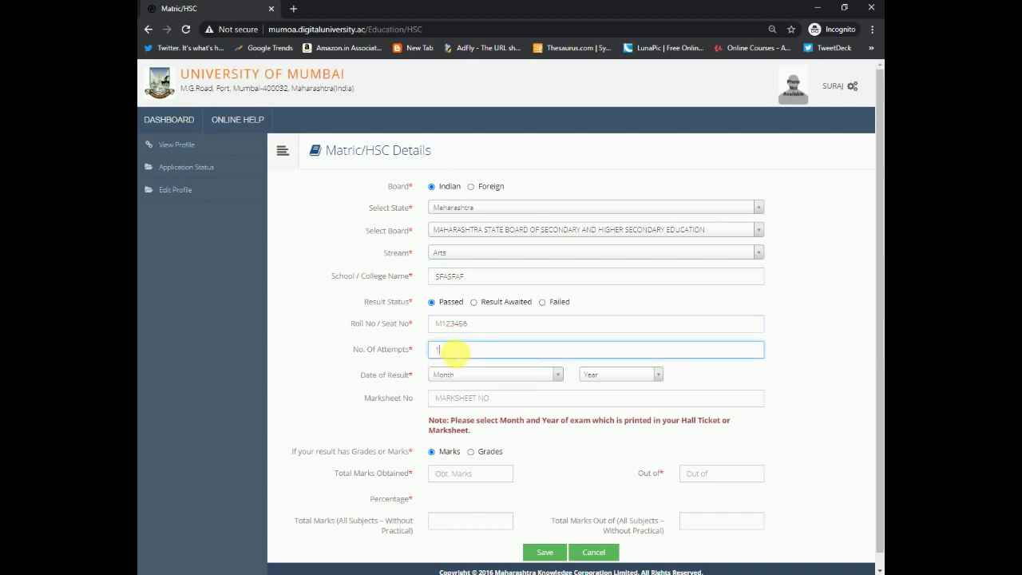
Step: Set the HSC result date to March 2020
click(464, 375)
click(462, 376)
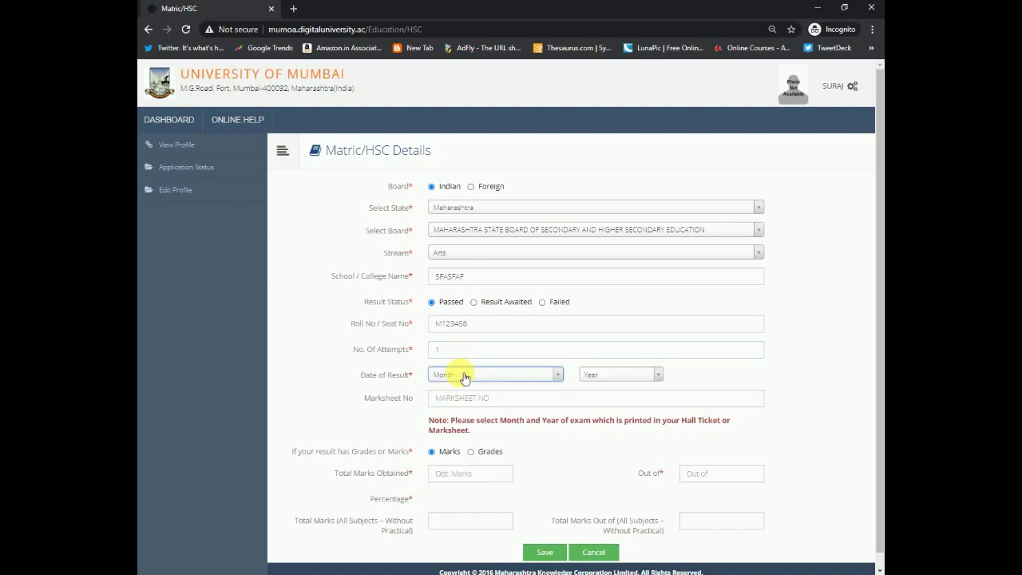
scroll(517, 434, down, 1)
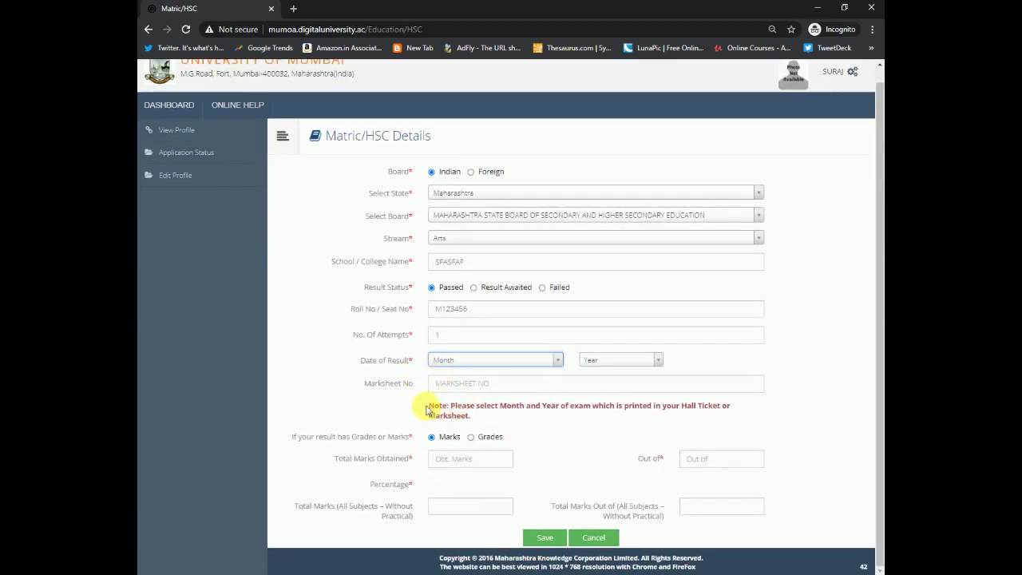
drag(427, 406, 479, 416)
click(492, 416)
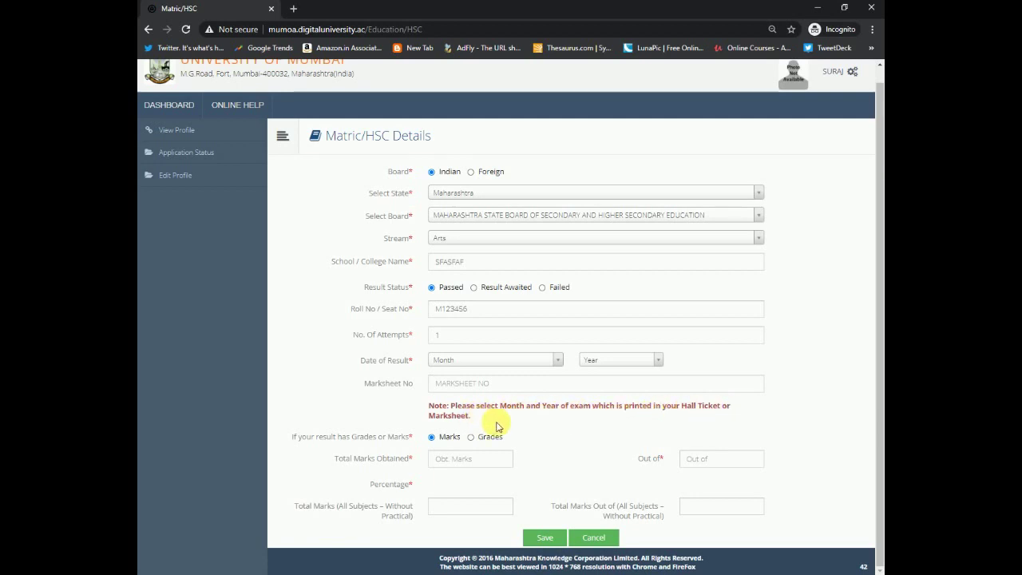
click(500, 365)
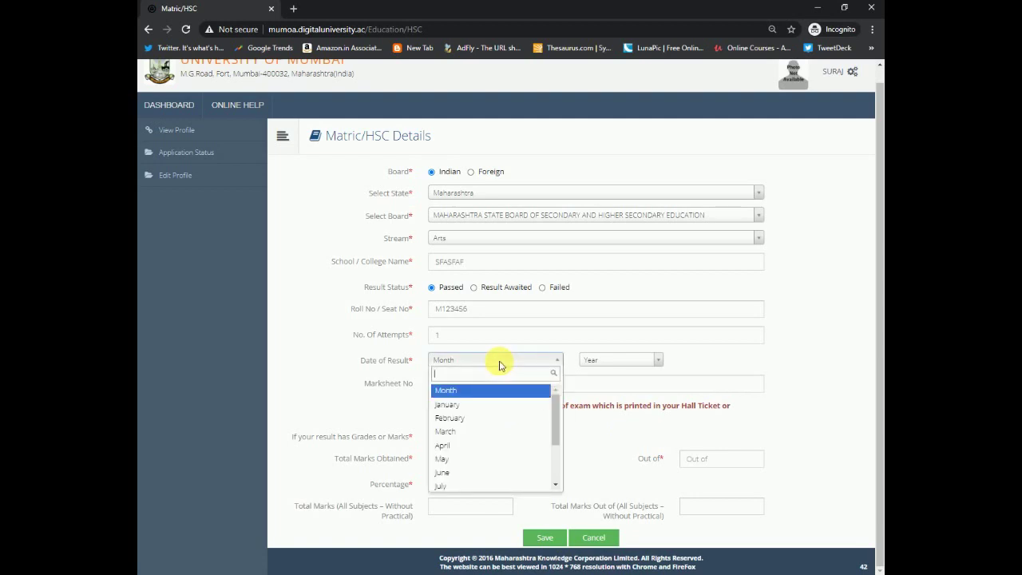
click(460, 429)
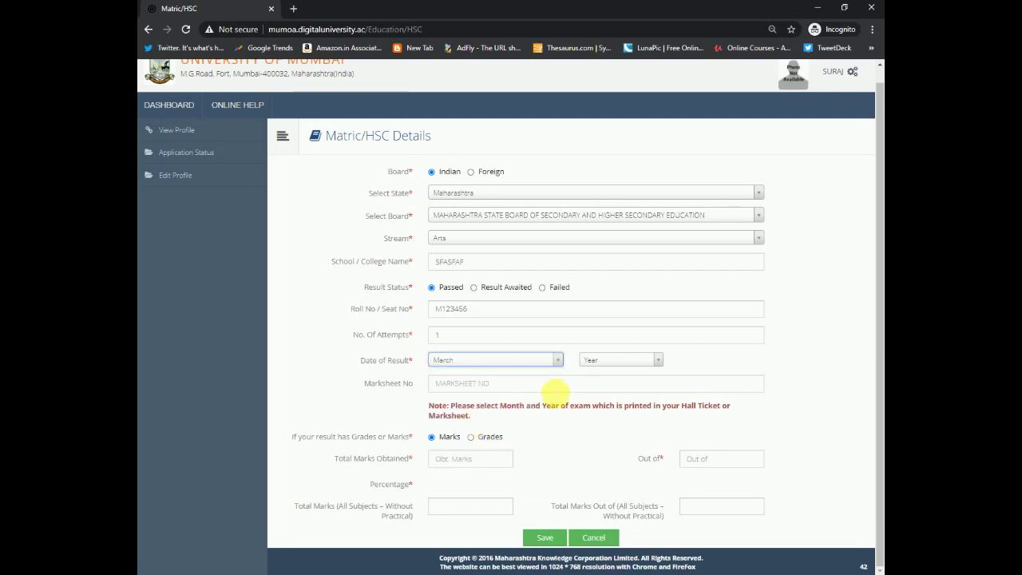
click(592, 365)
click(591, 400)
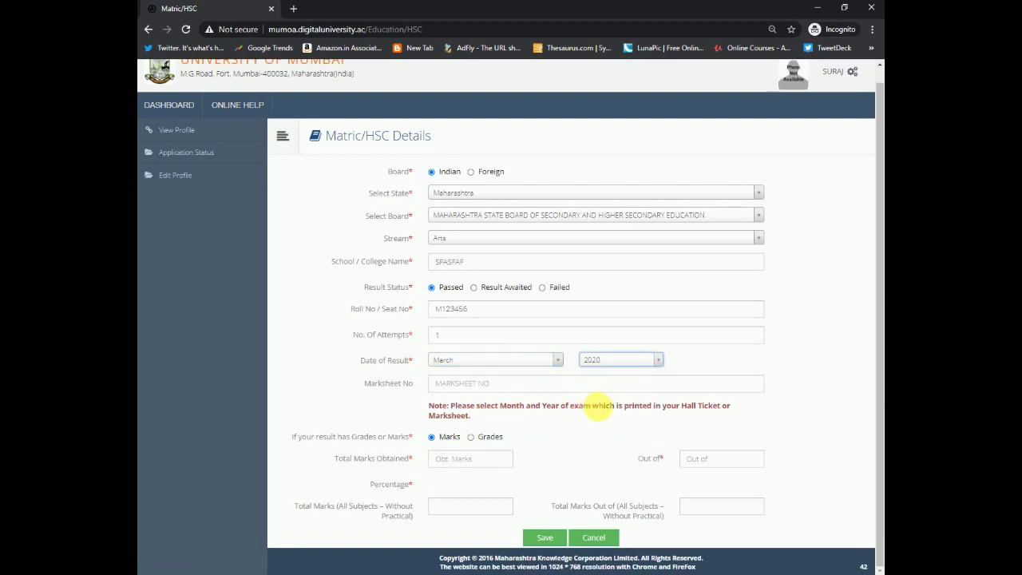
Step: Enter HSC marks 459 out of 650, save, and proceed to Reservation Details
click(485, 458)
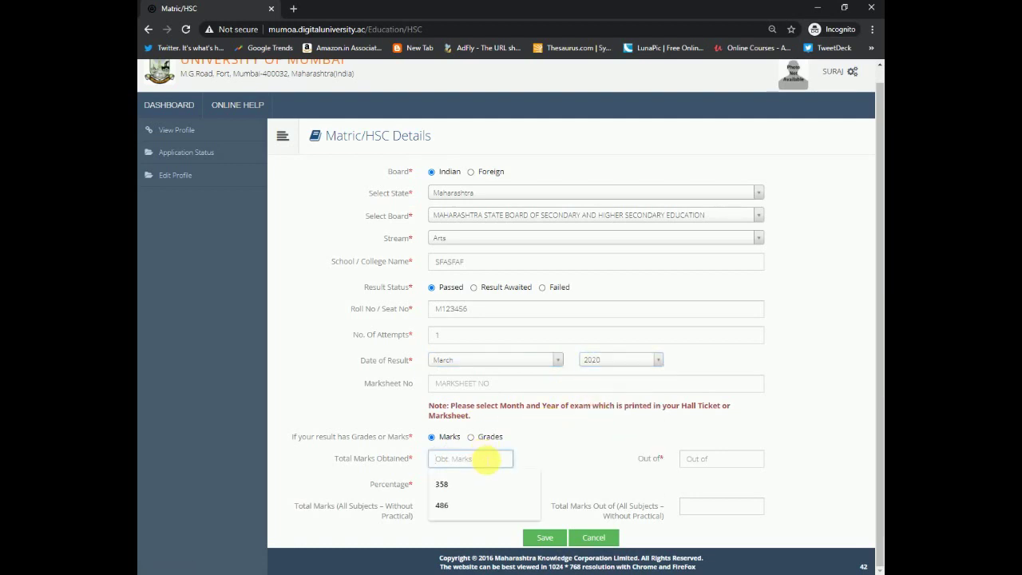
text(459)
click(729, 459)
text(650)
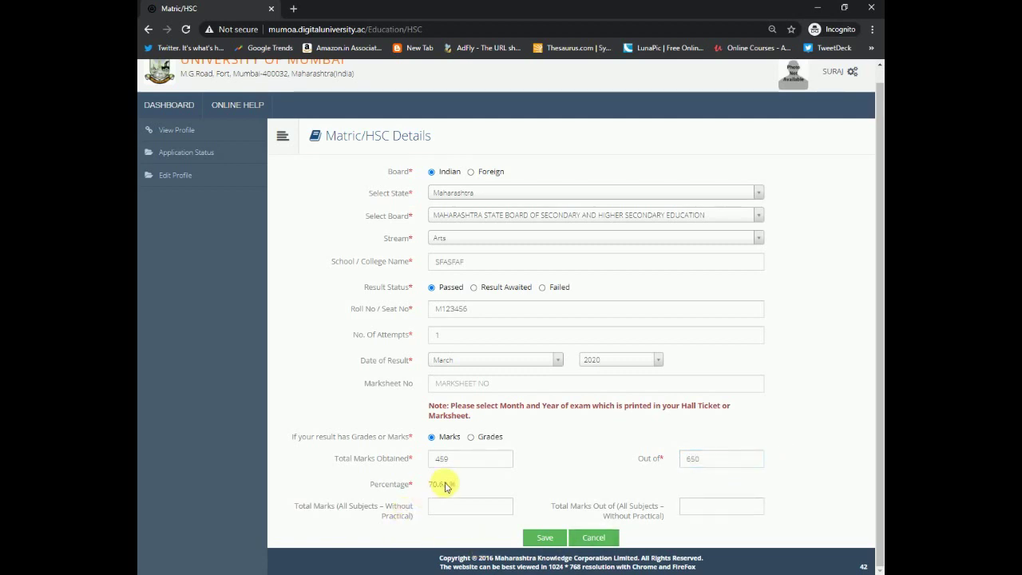
key(Tab)
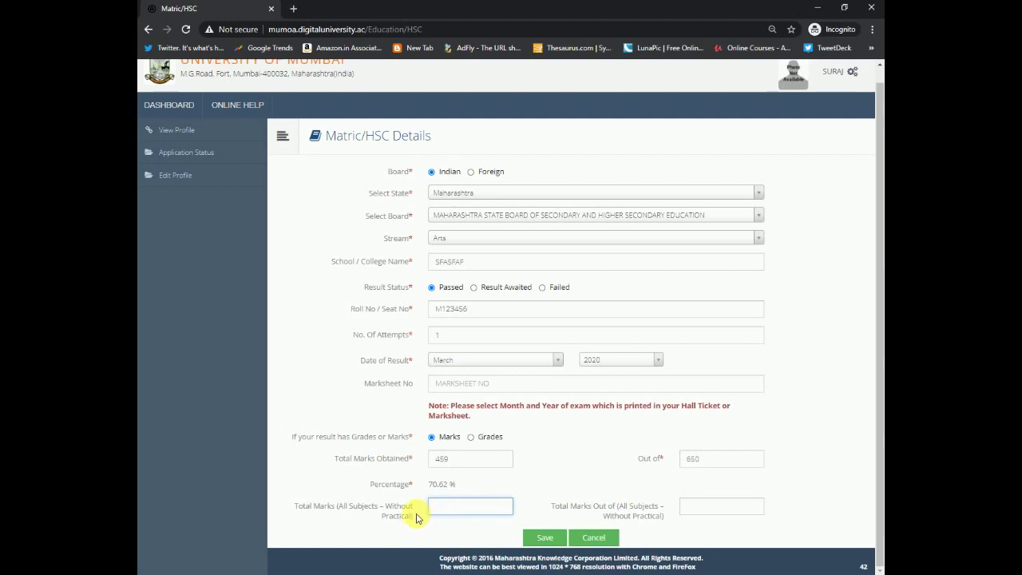
click(542, 535)
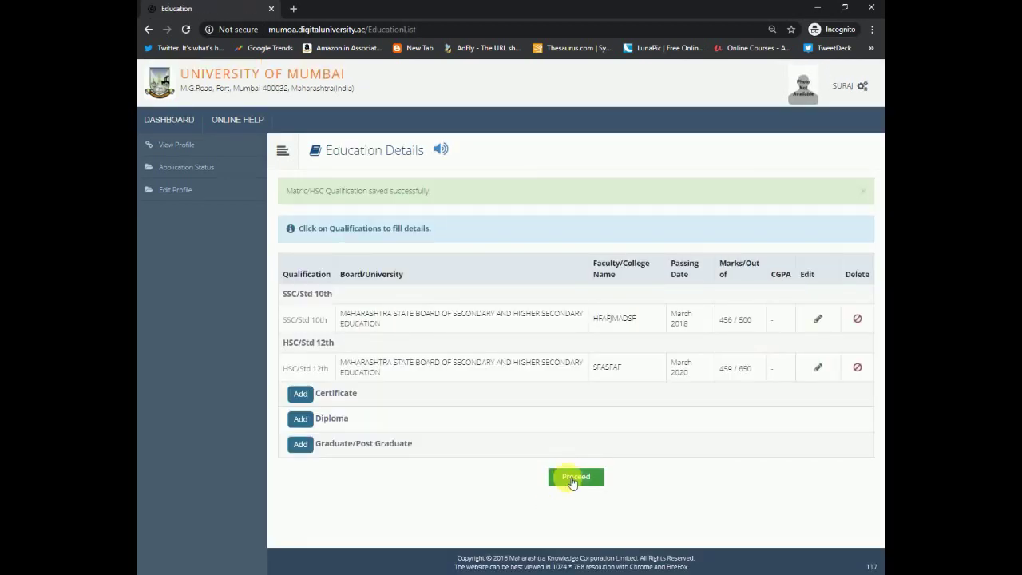
click(566, 478)
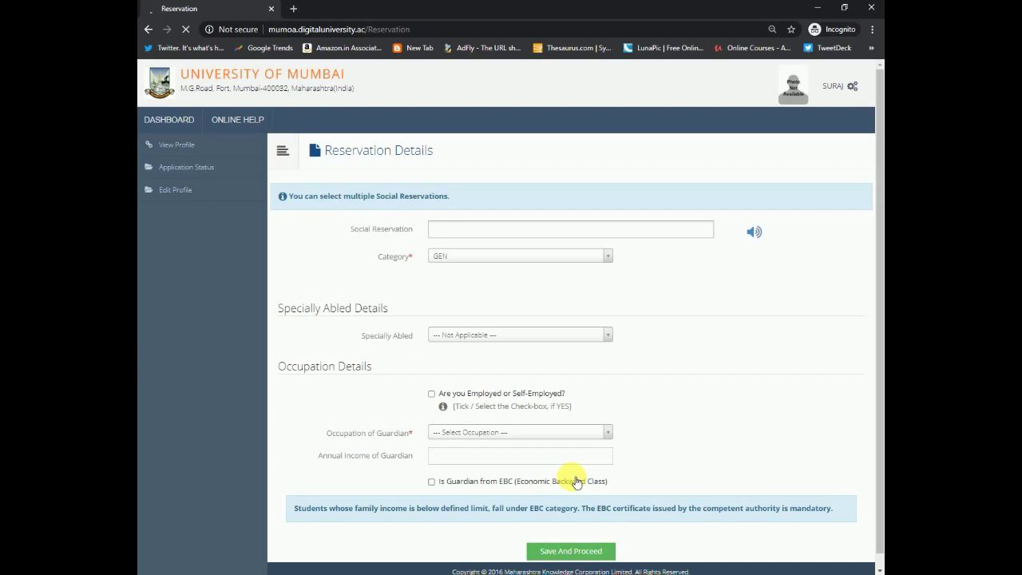
click(499, 259)
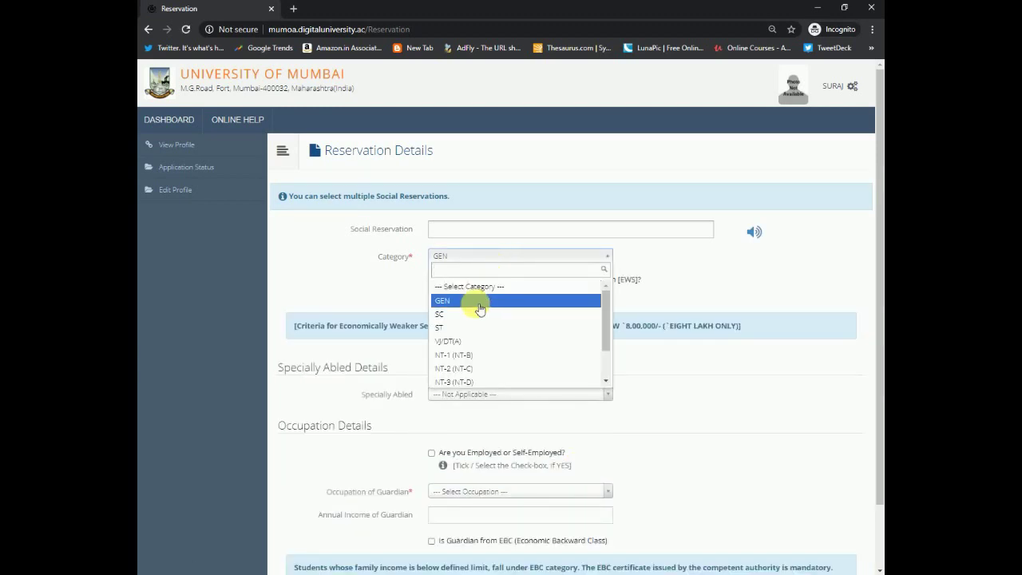
scroll(479, 349, down, 1)
scroll(480, 349, down, 1)
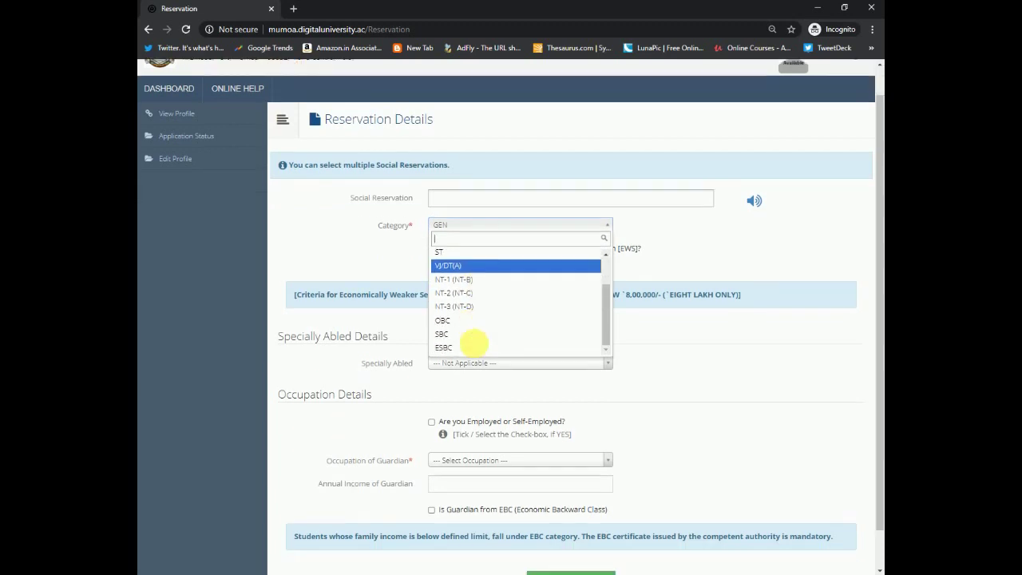
click(685, 347)
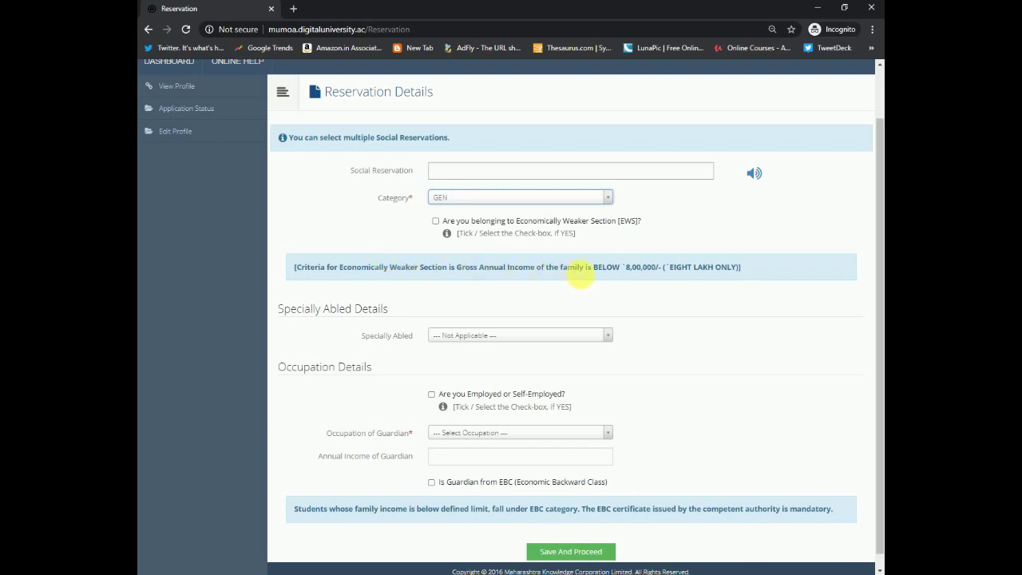
click(435, 221)
click(435, 221)
scroll(496, 312, down, 1)
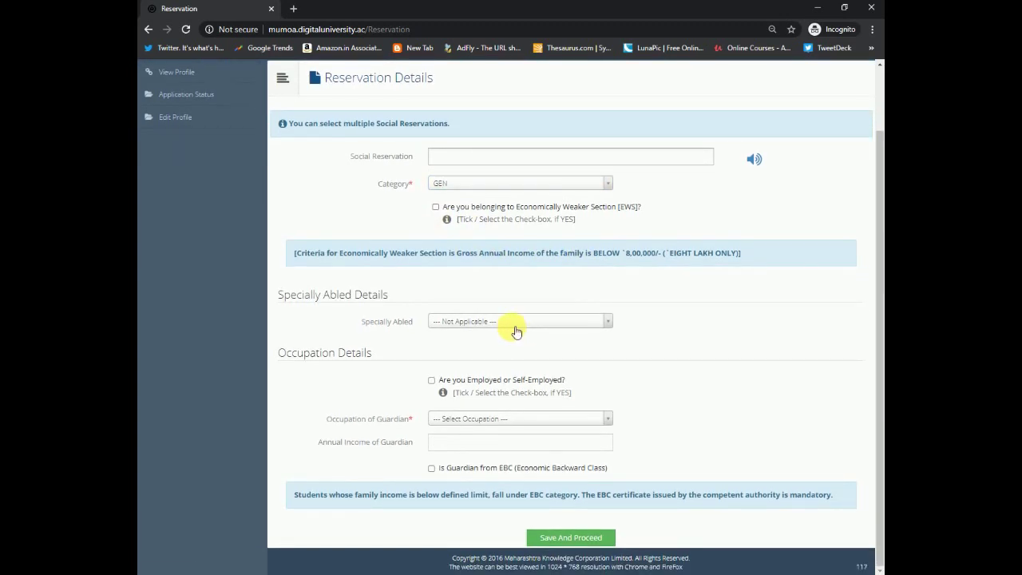
click(515, 326)
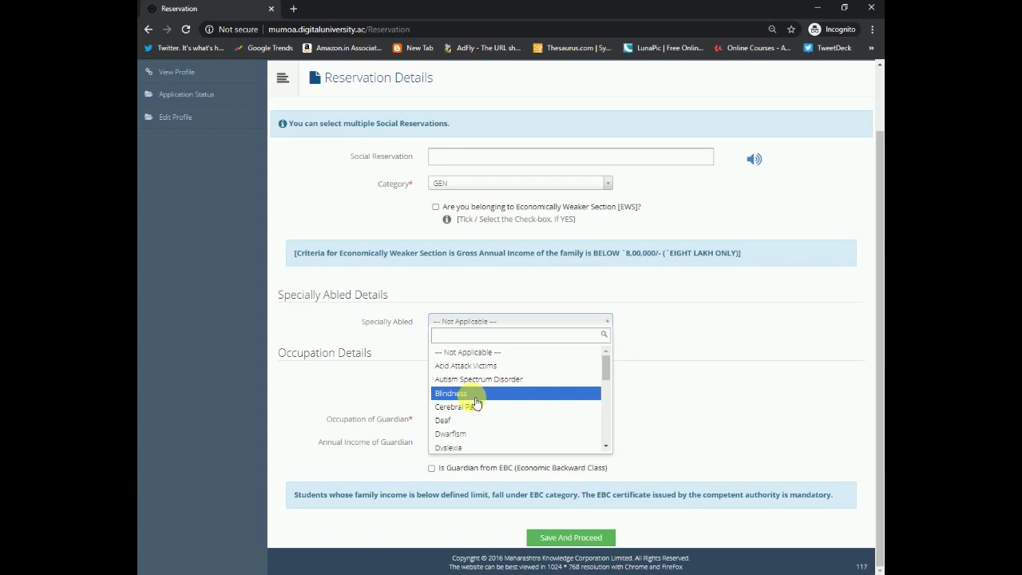
click(669, 342)
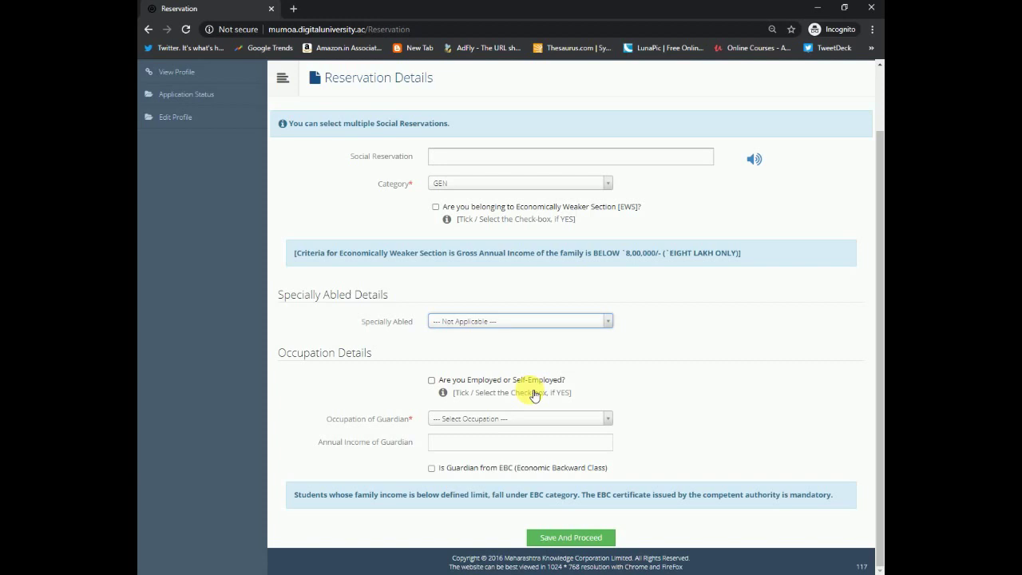
Step: Set the guardian's occupation to Service, fill in the annual income, and save the reservation details
click(578, 420)
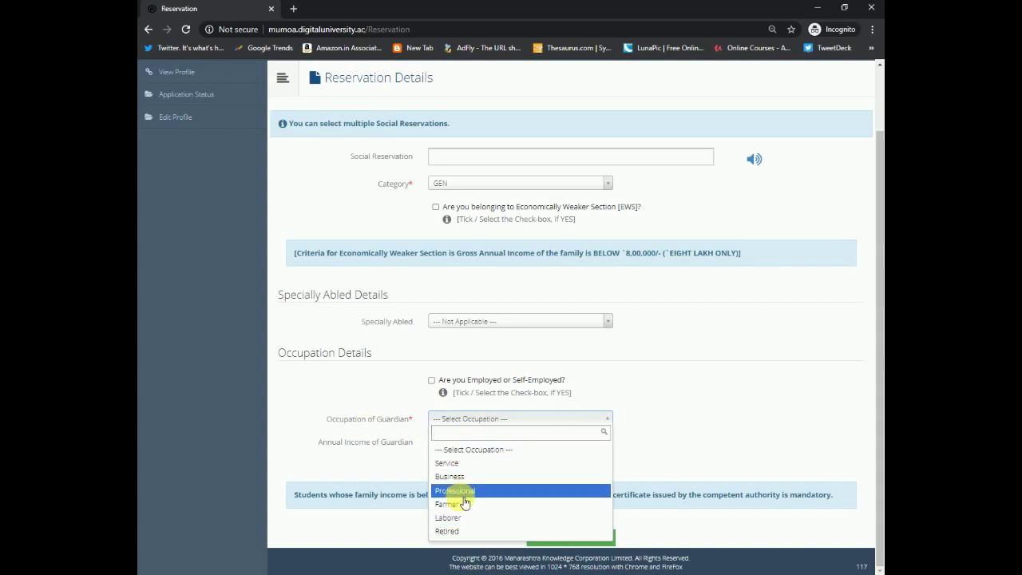
click(471, 463)
click(515, 445)
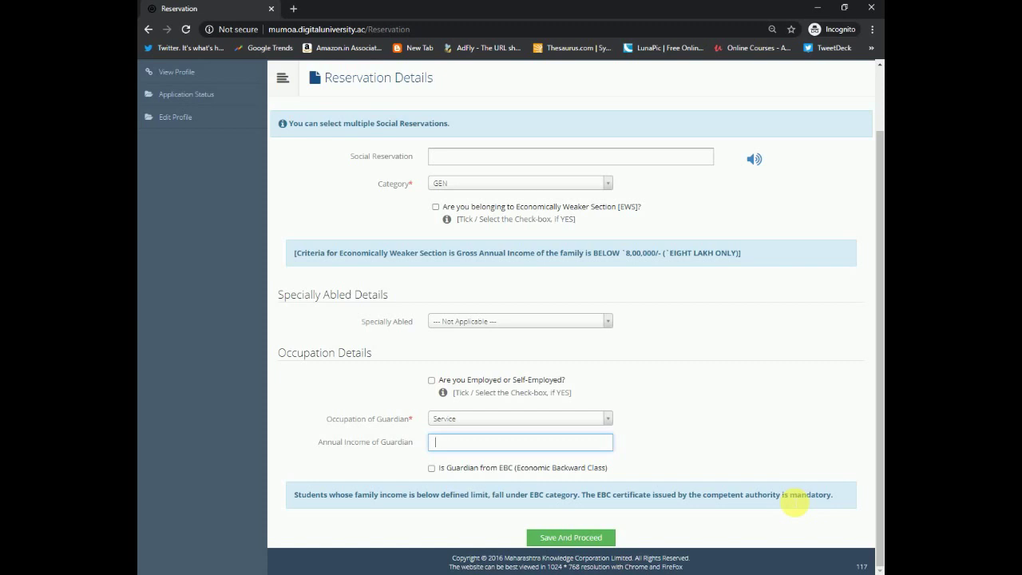
click(578, 541)
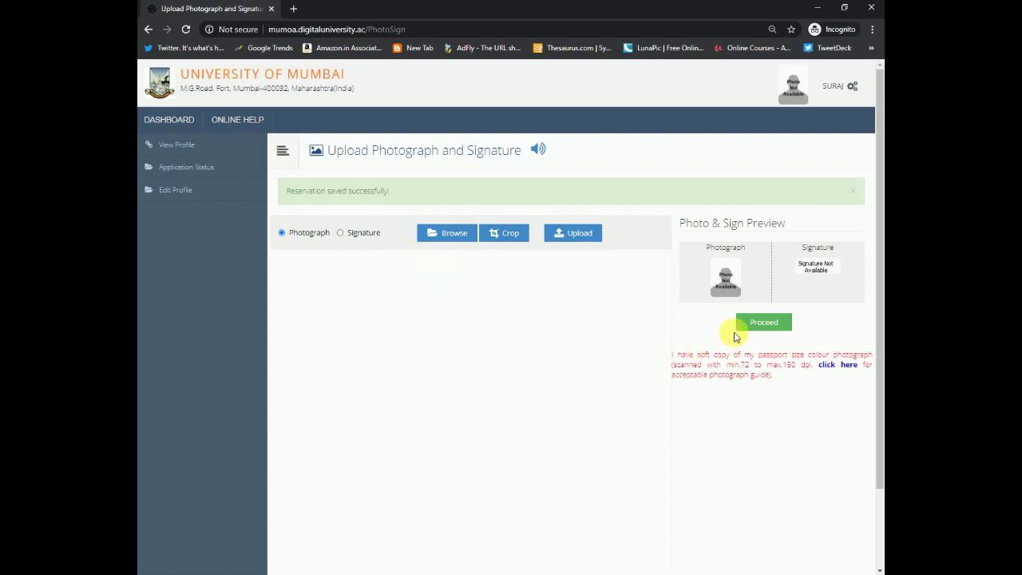
Step: Open the Acceptable Photograph Guide in a new tab, scroll through it, and return to the upload page
click(838, 366)
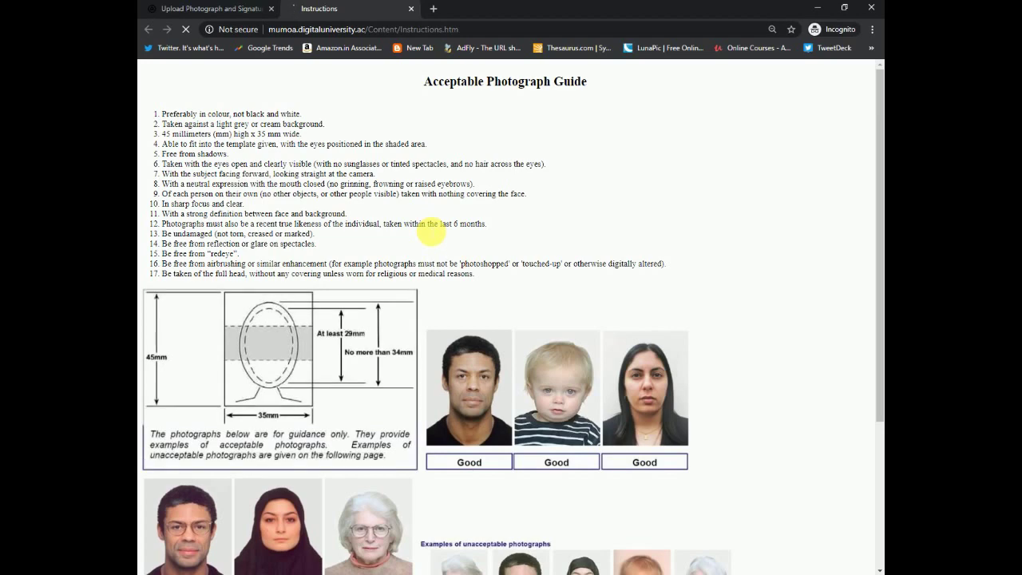
scroll(430, 232, down, 4)
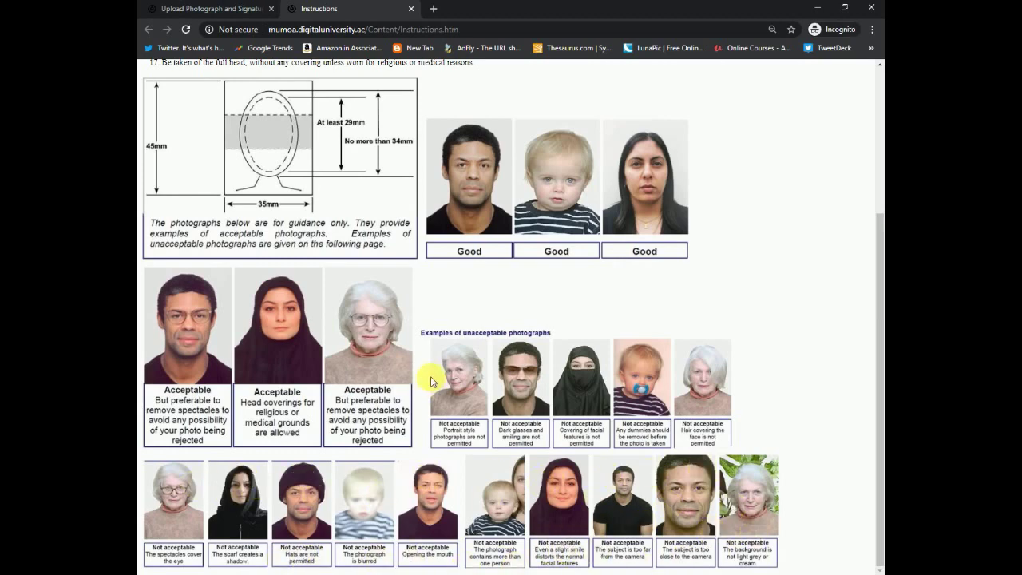
scroll(431, 381, up, 3)
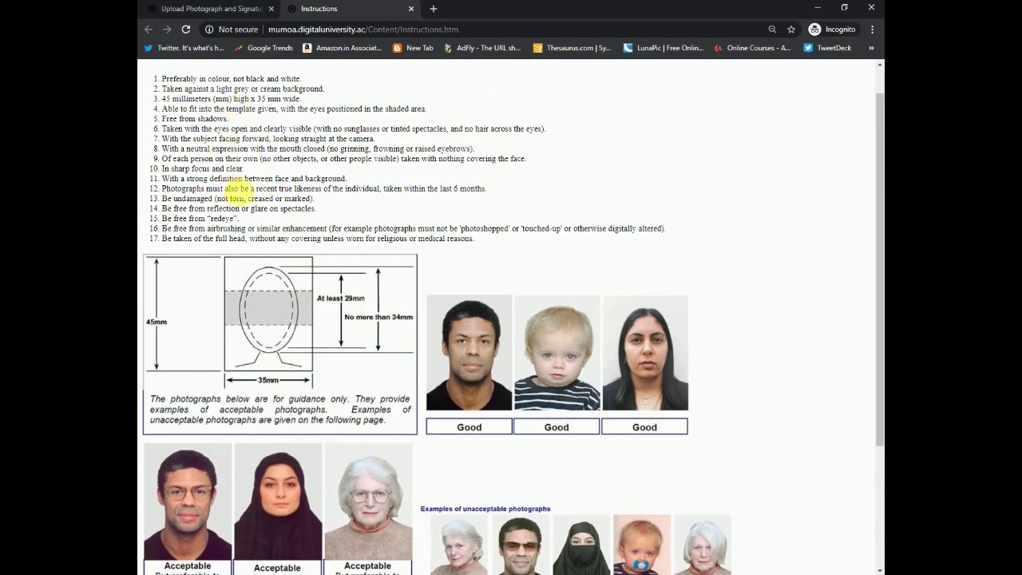
scroll(240, 192, up, 1)
click(227, 8)
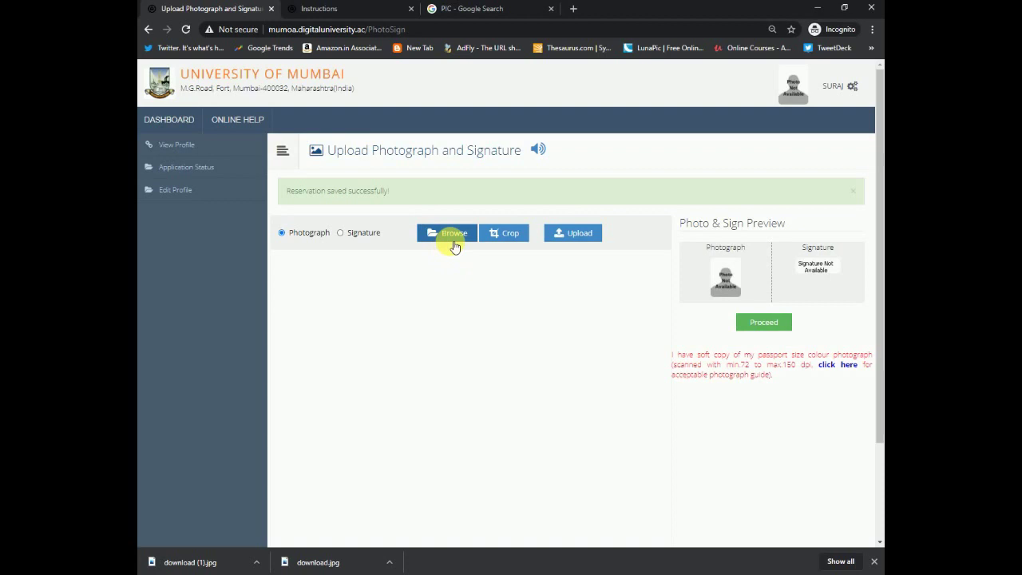
Step: Upload the download.jpg image from the HSC folder as the photograph, cropped to most of the picture
click(454, 237)
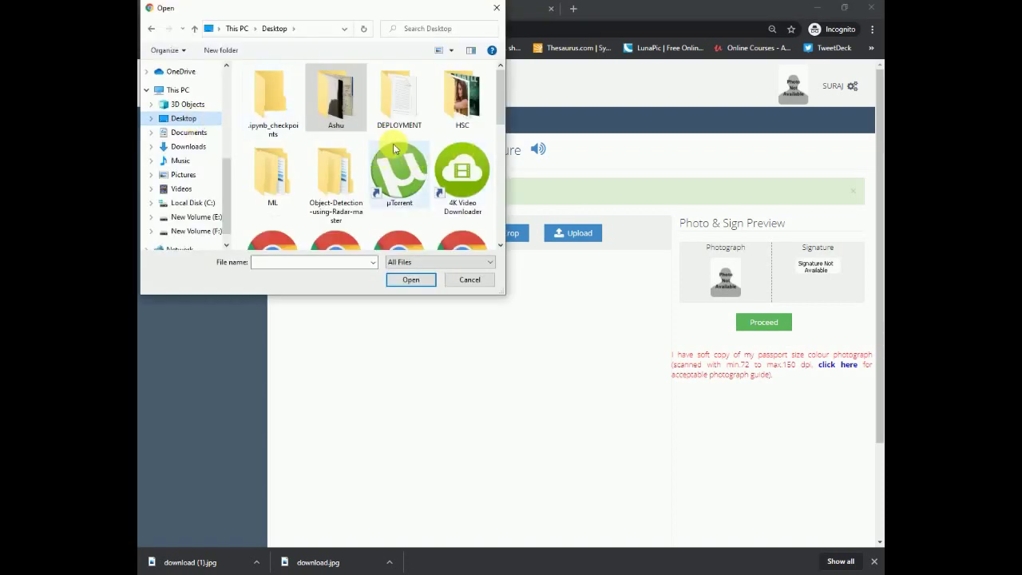
double_click(460, 120)
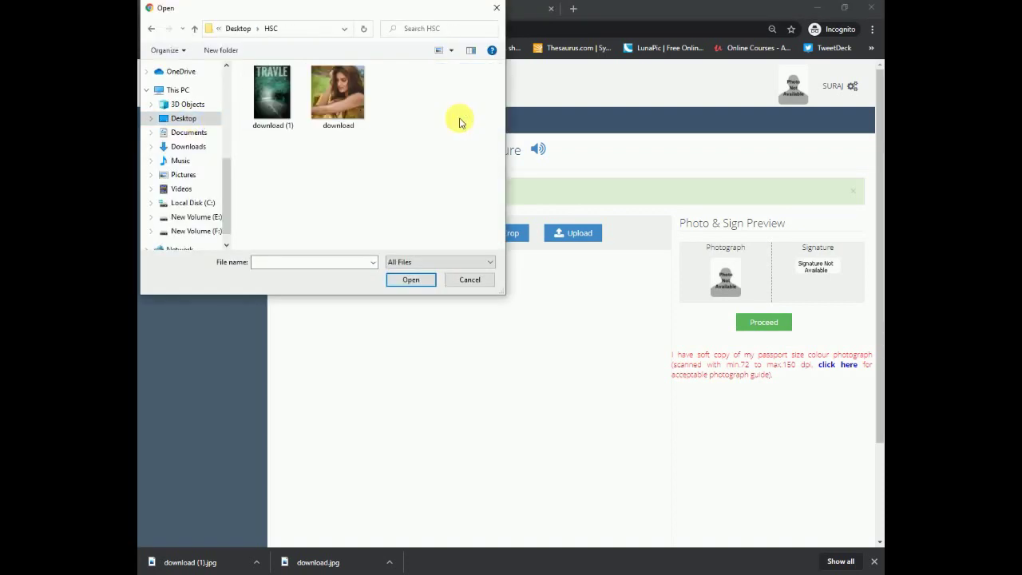
double_click(339, 97)
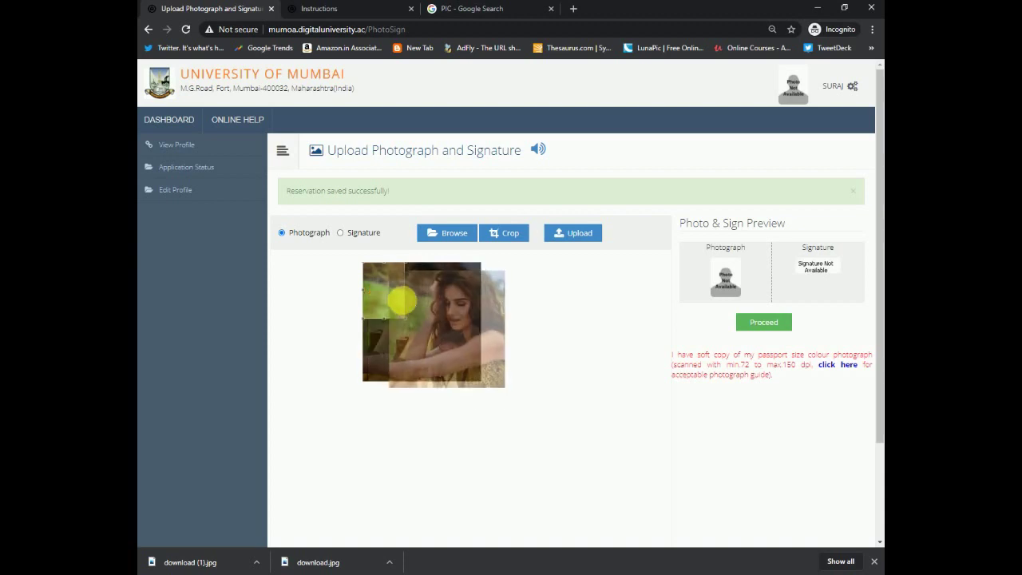
mouse_move(381, 286)
mouse_down()
mouse_move(432, 316)
mouse_move(385, 285)
mouse_up()
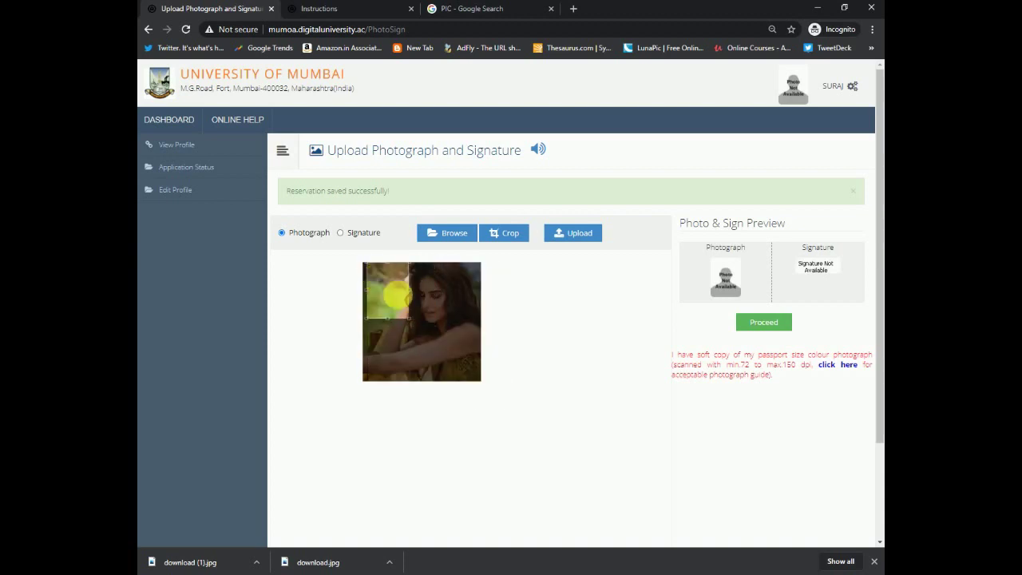
drag(415, 330, 512, 381)
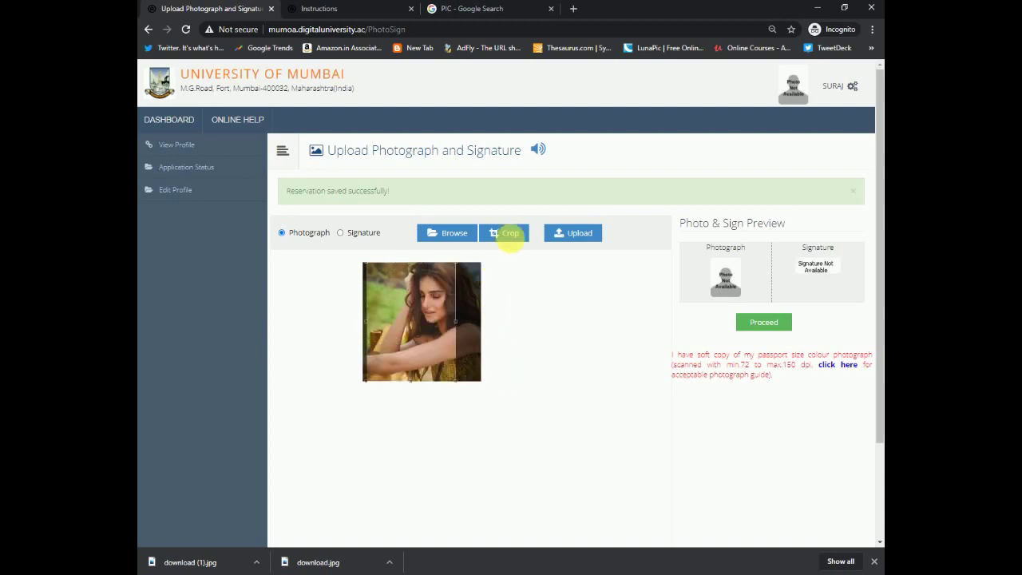
click(526, 238)
click(563, 239)
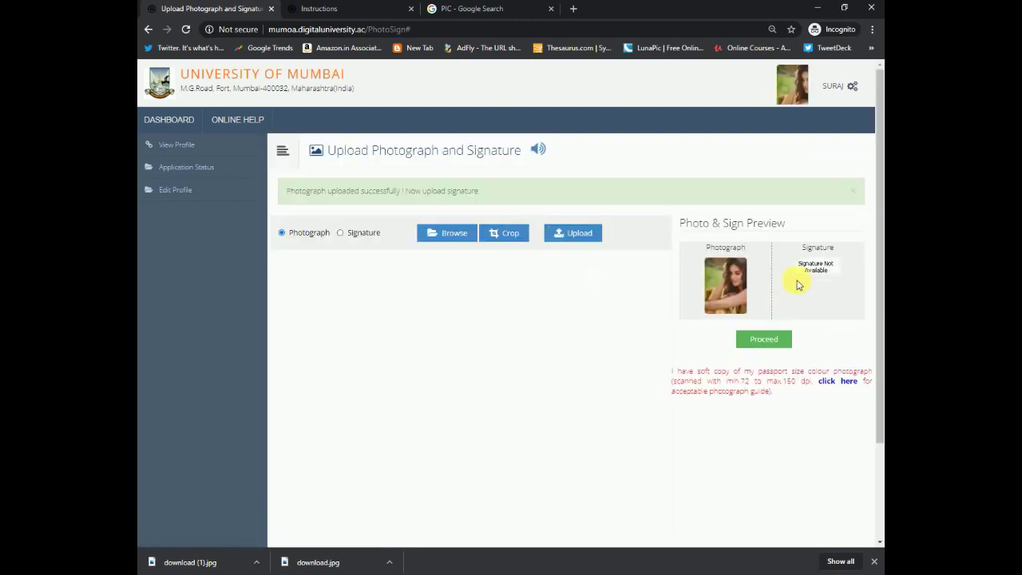
Step: Upload download (1).jpg as the cropped signature and proceed to Contact Details
click(361, 233)
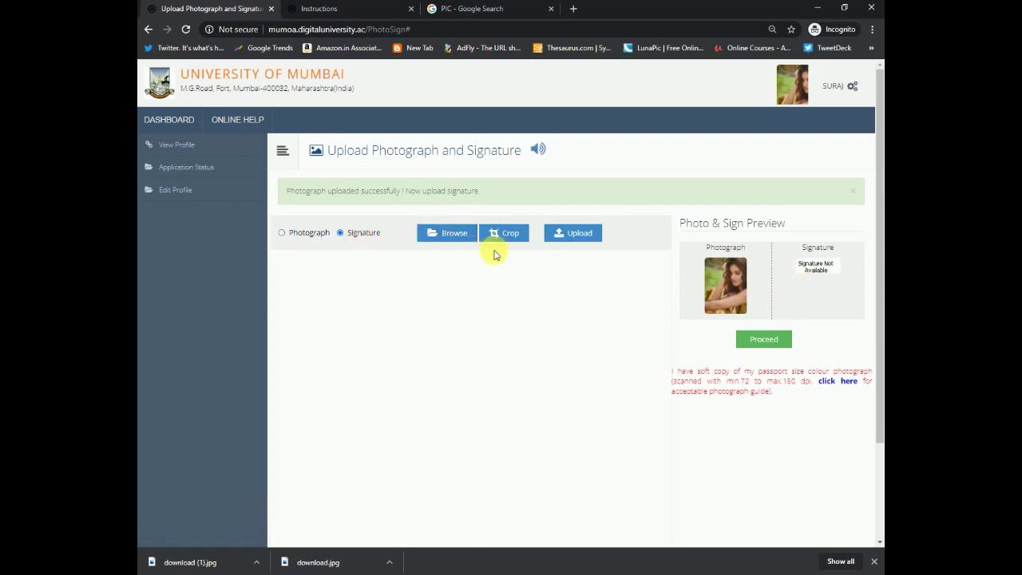
click(449, 234)
click(266, 95)
click(411, 280)
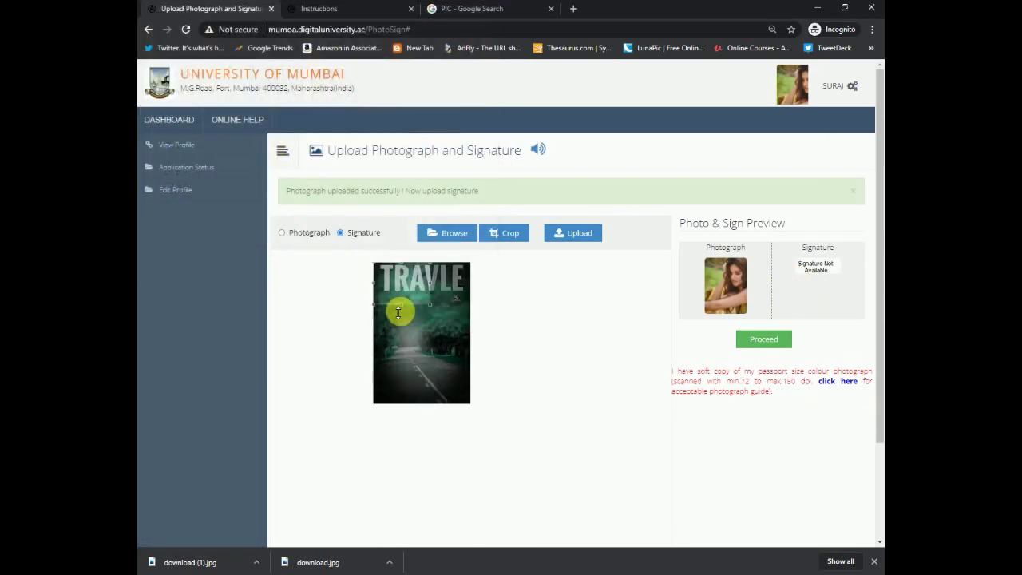
click(516, 235)
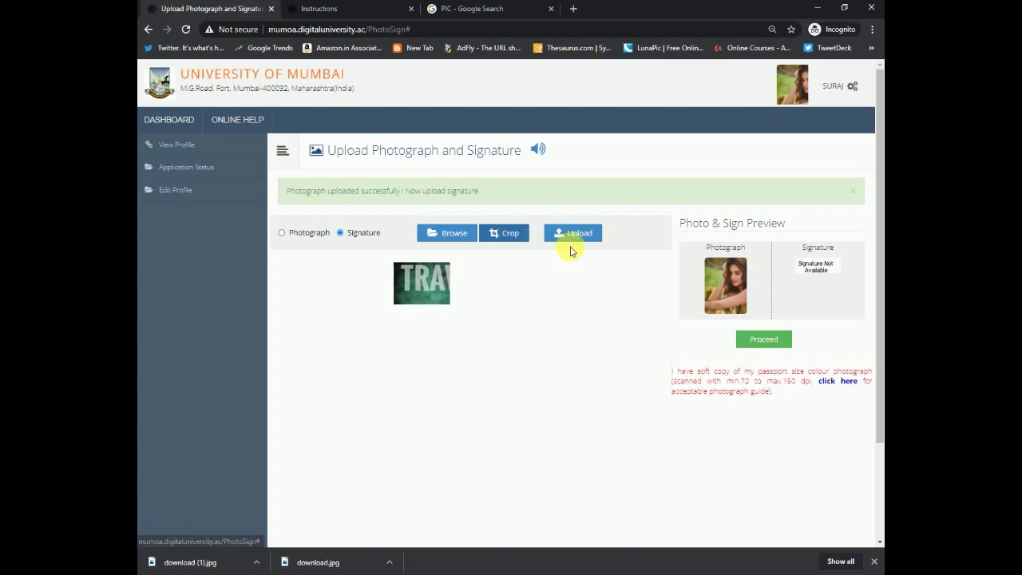
click(575, 240)
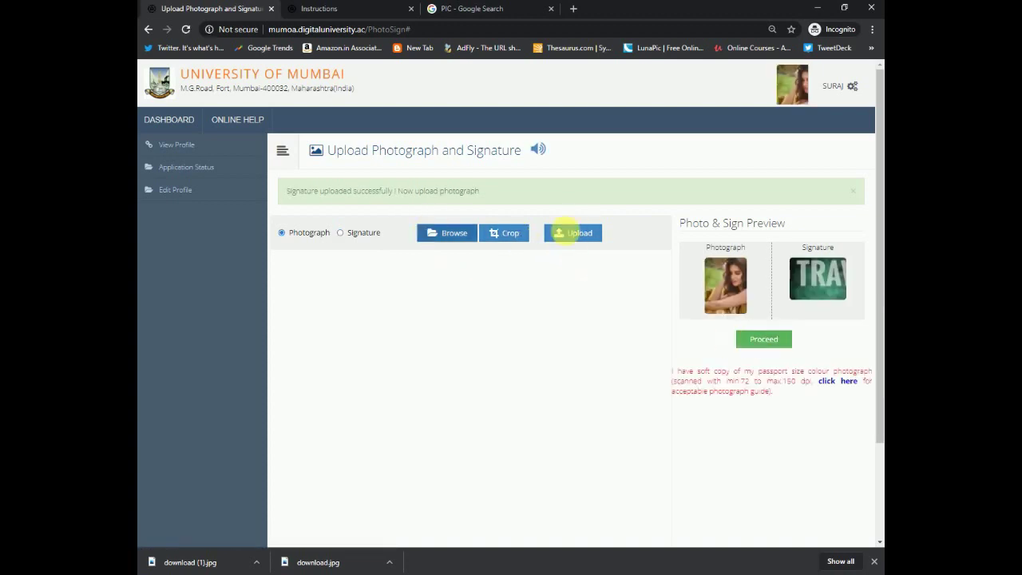
click(753, 335)
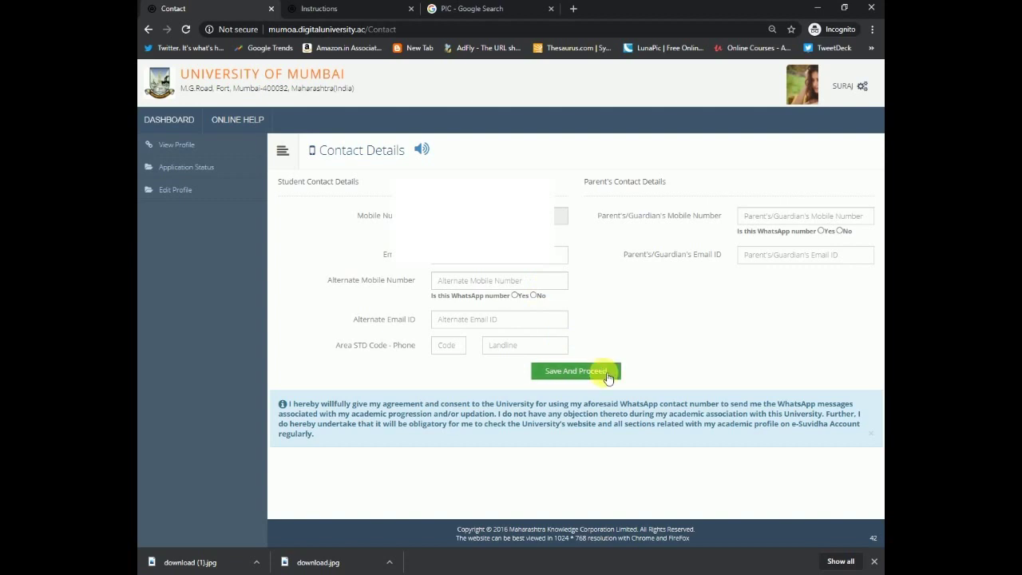
Step: Save the contact details and bring up the profile summary for confirmation
click(607, 375)
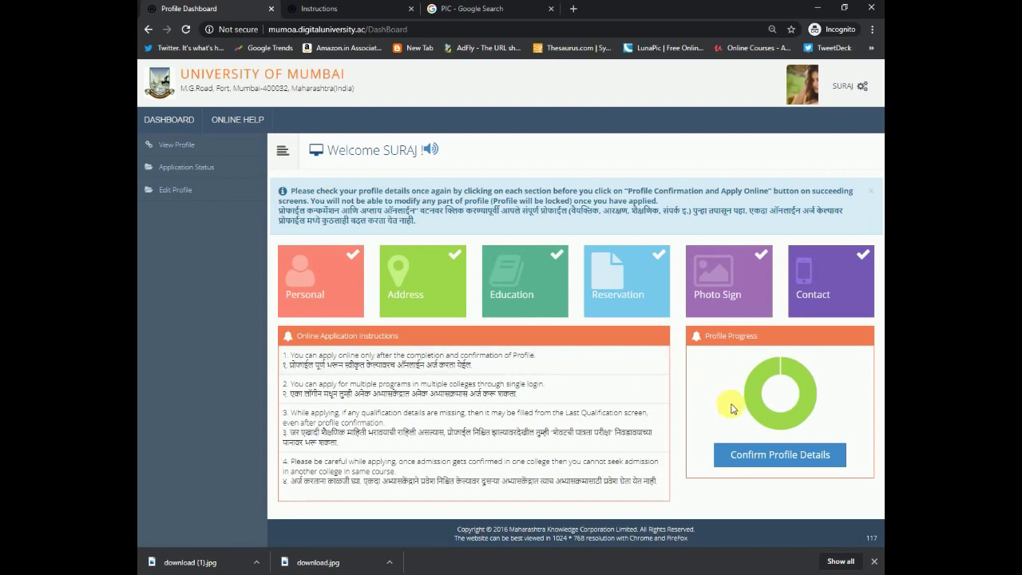
click(754, 461)
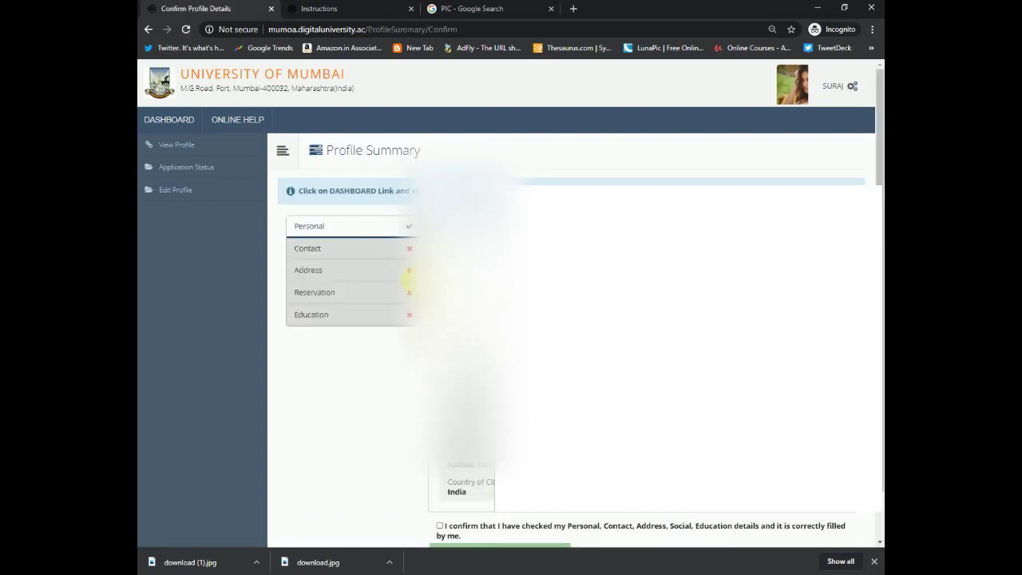
scroll(378, 239, down, 1)
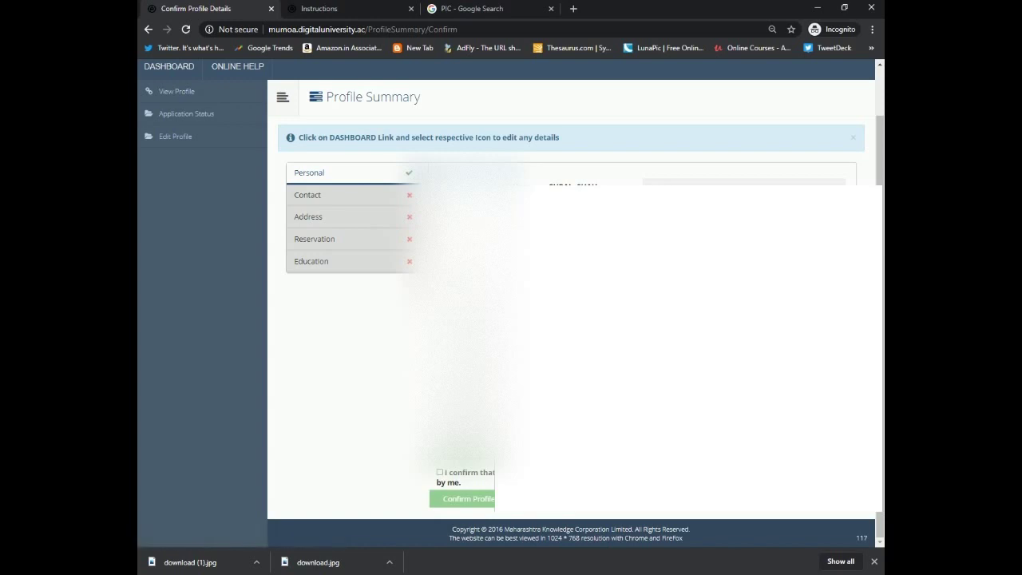
Step: Review the Contact, Address, Reservation and Education sections, tick the confirmation, and confirm the profile to apply online
click(349, 197)
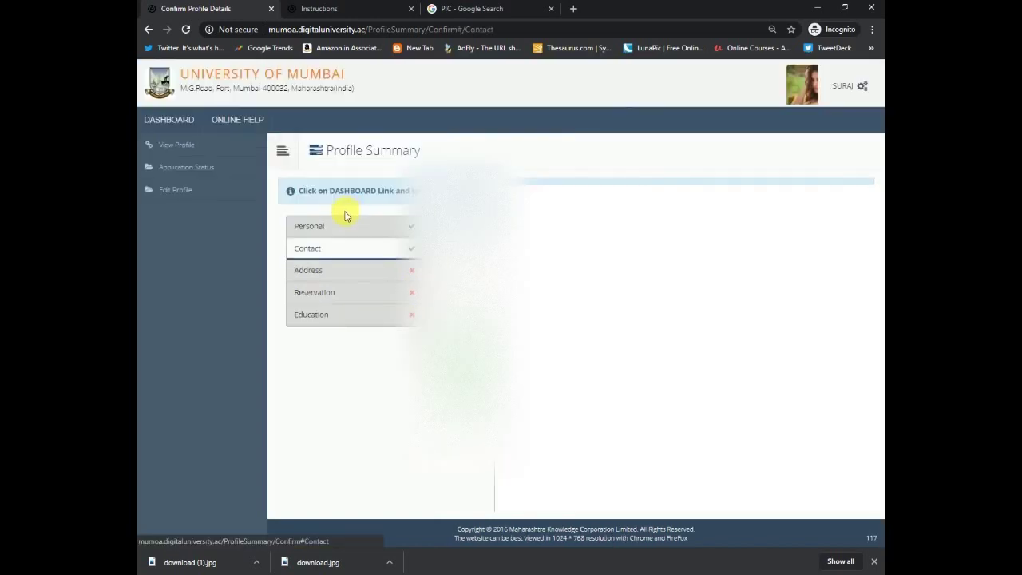
click(358, 272)
click(343, 294)
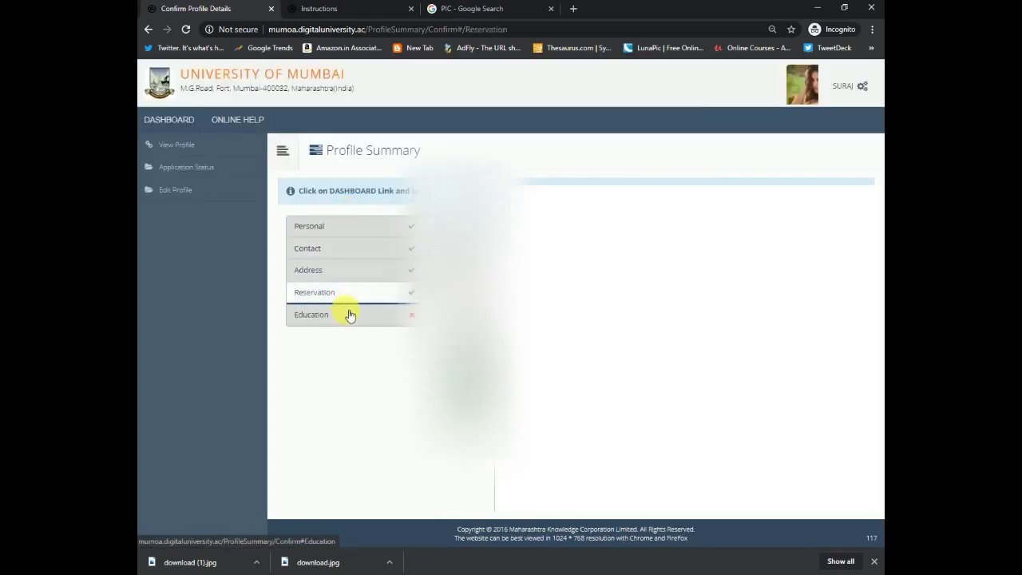
click(347, 314)
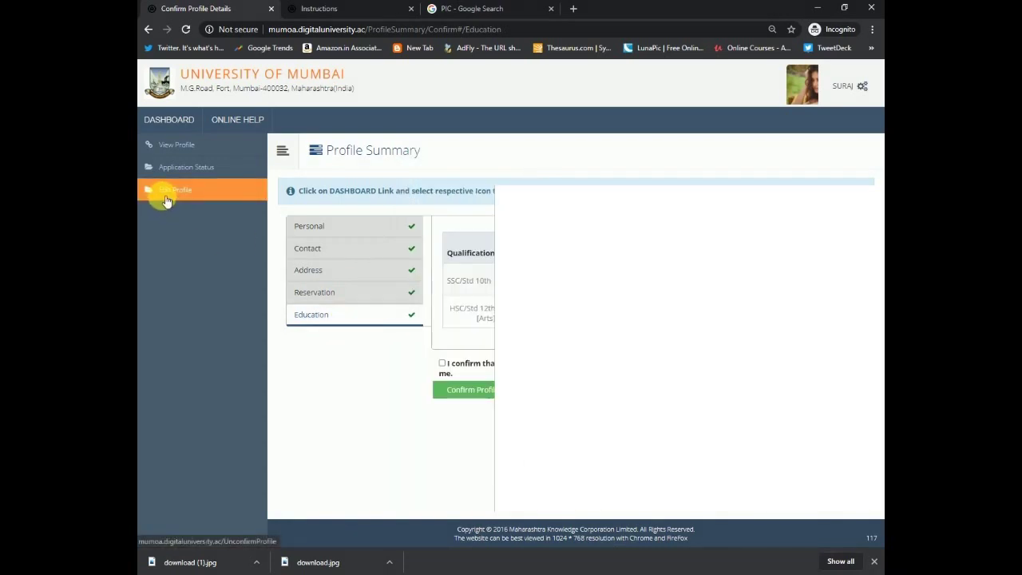
click(442, 364)
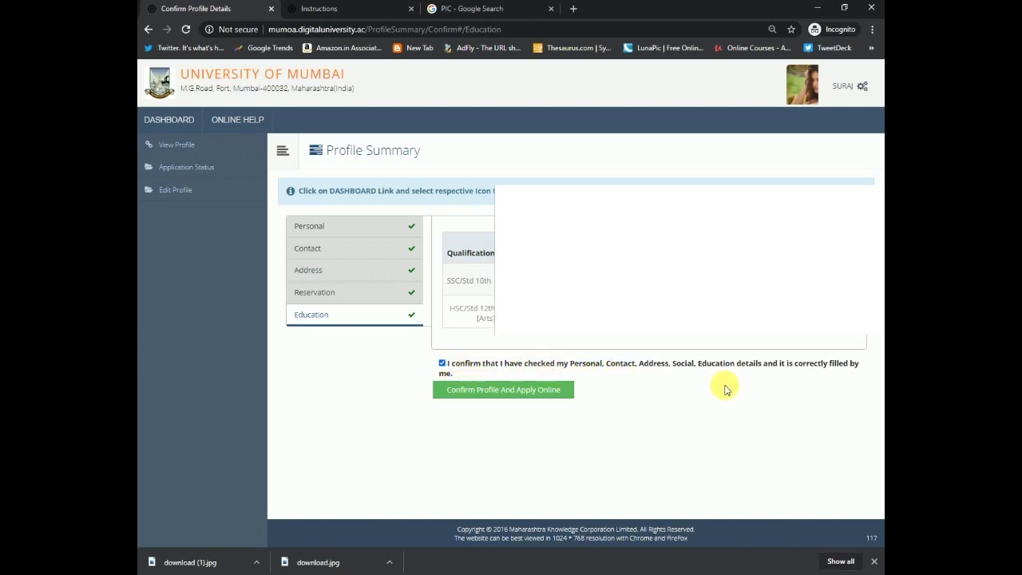
click(555, 391)
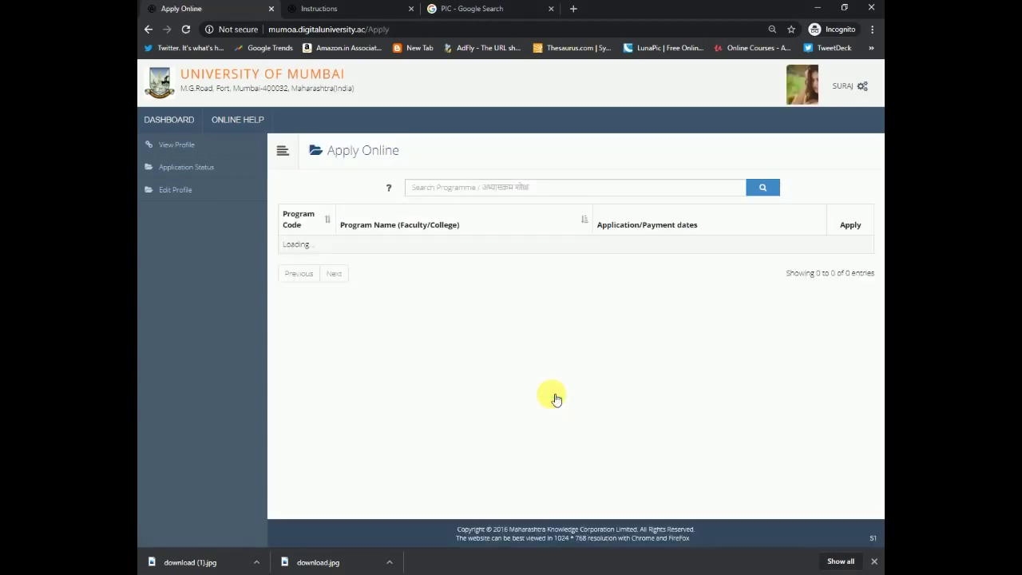
Step: Search the programme list with BA, B.COM and B.SC, browsing the results
click(445, 189)
text(BA)
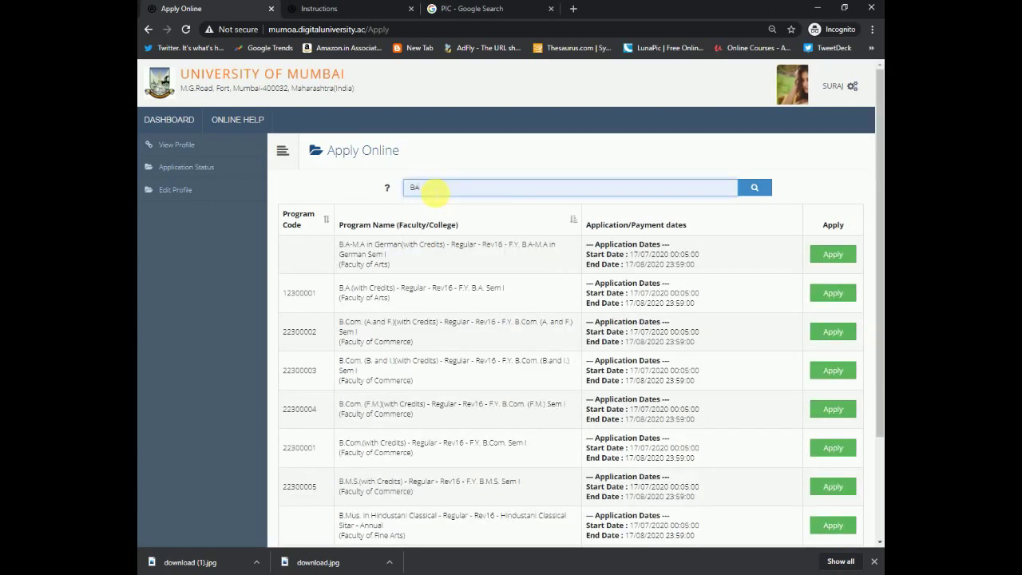
scroll(388, 357, down, 2)
scroll(388, 357, up, 2)
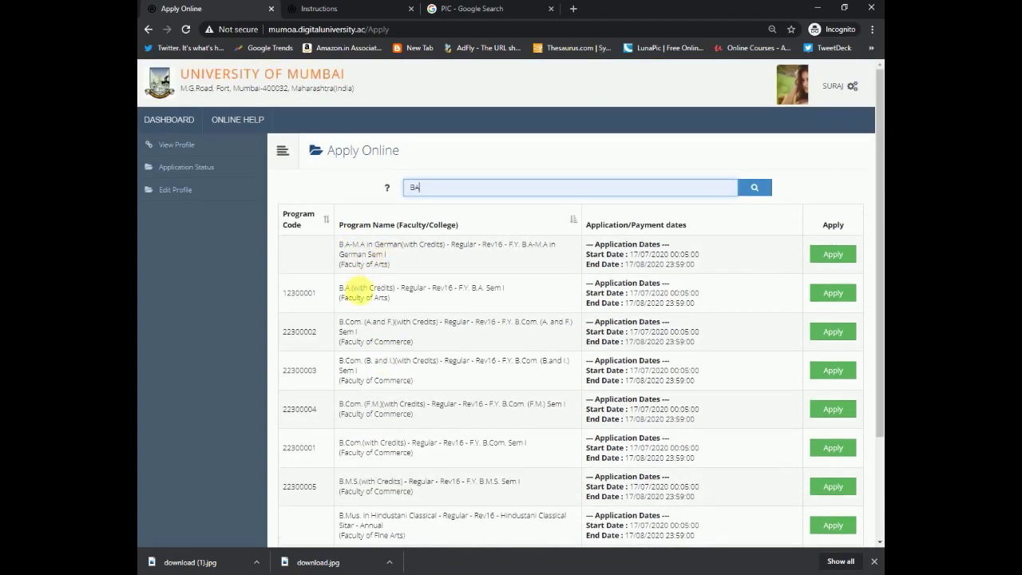
scroll(374, 368, down, 2)
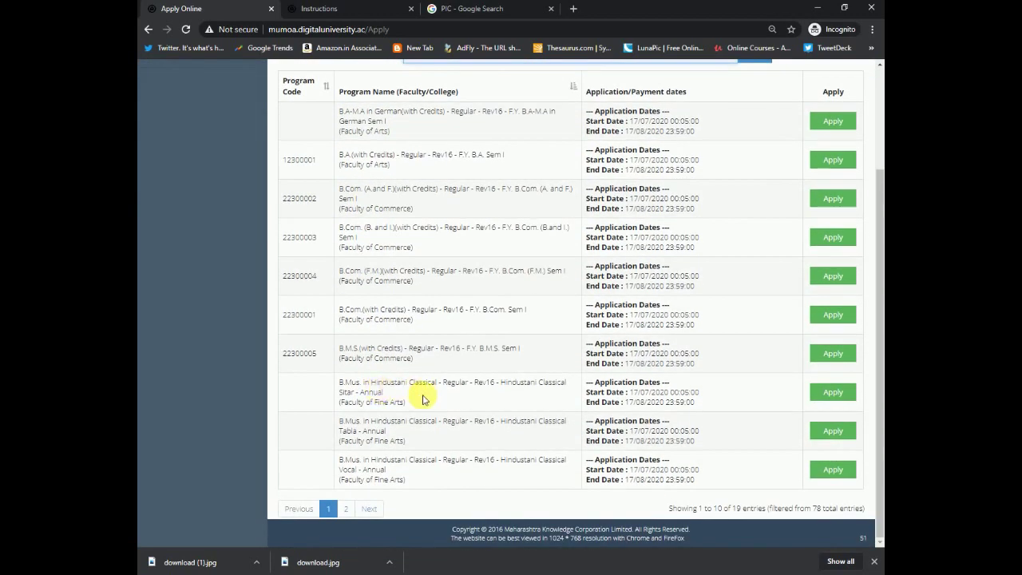
scroll(423, 392, up, 2)
click(474, 189)
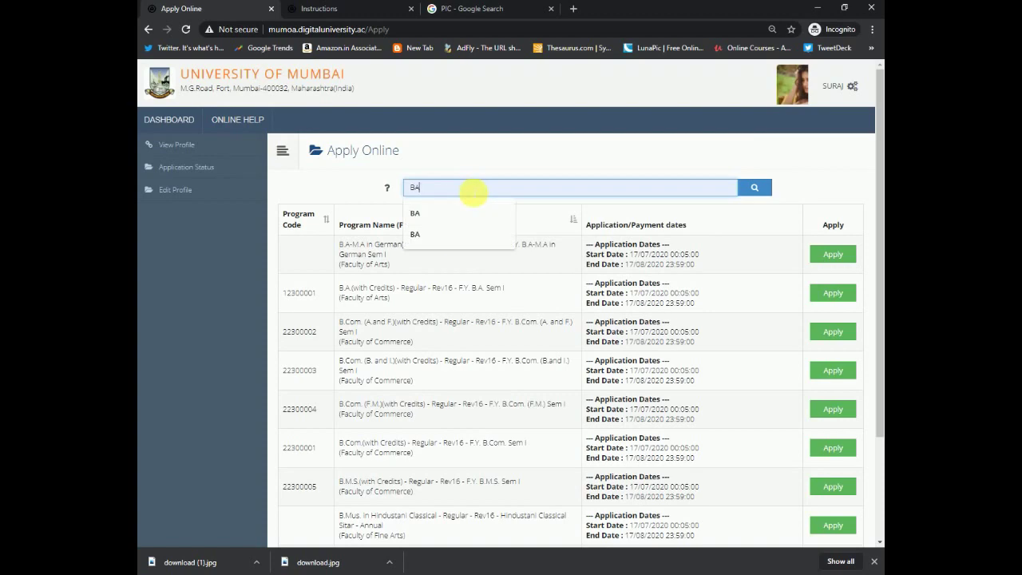
key(BackSpace)
text(.COM)
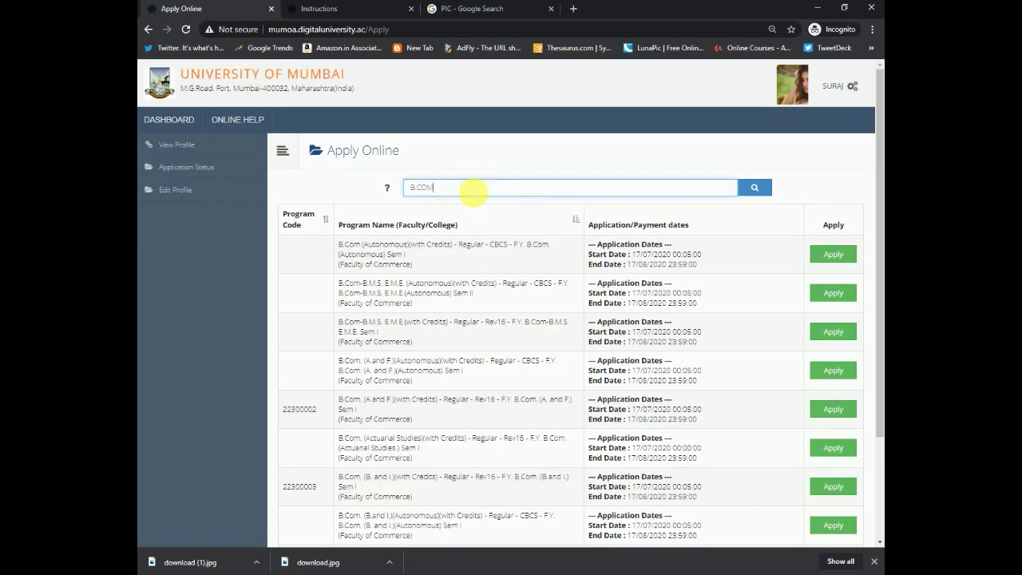
scroll(439, 263, down, 3)
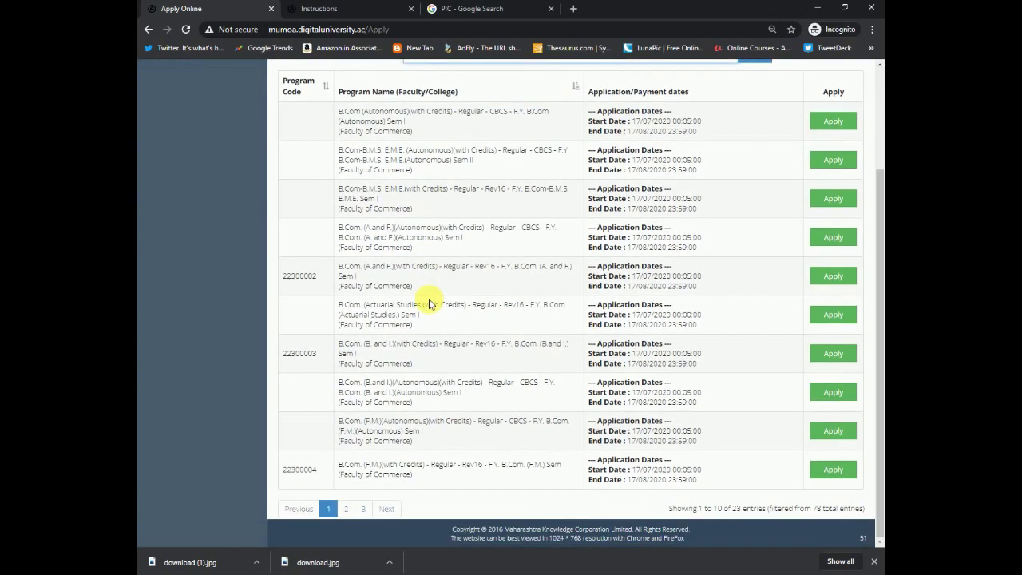
scroll(428, 273, up, 3)
key(BackSpace)
key(BackSpace)
key(BackSpace)
text(SC)
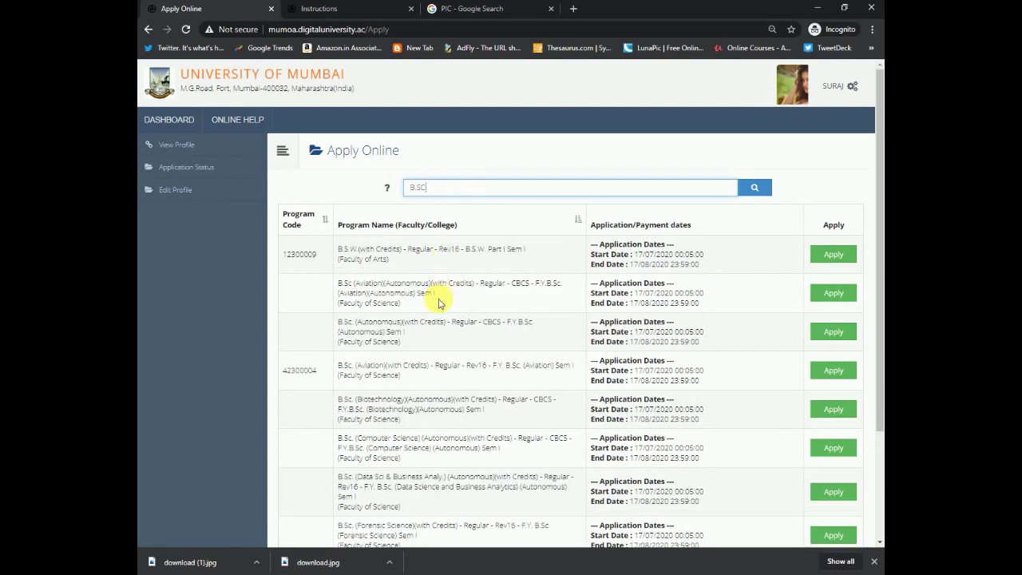
scroll(435, 336, down, 3)
scroll(439, 387, up, 3)
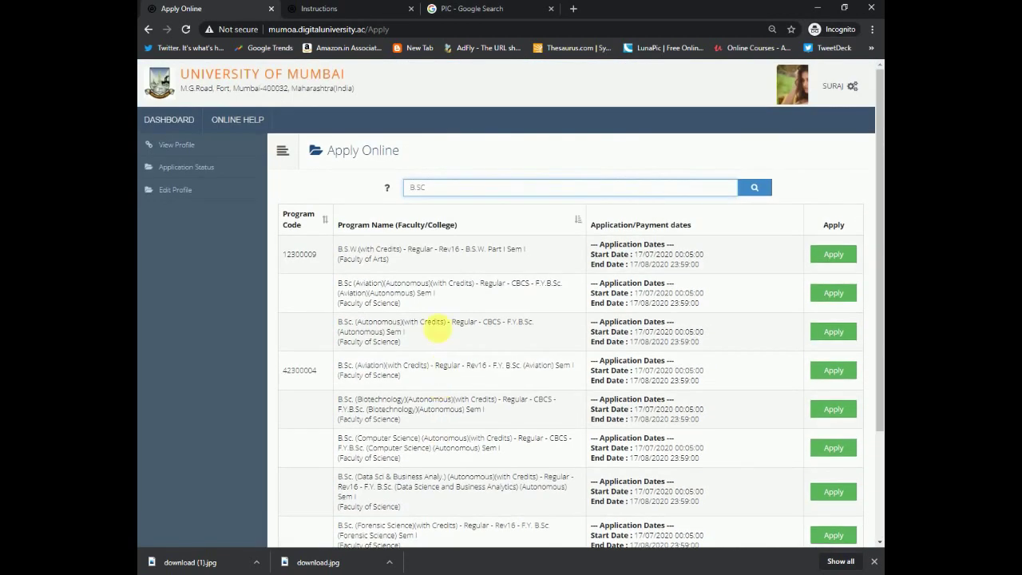
Step: Search for BA and apply to the B.A. (with Credits) F.Y. Sem I programme
drag(443, 192, 405, 194)
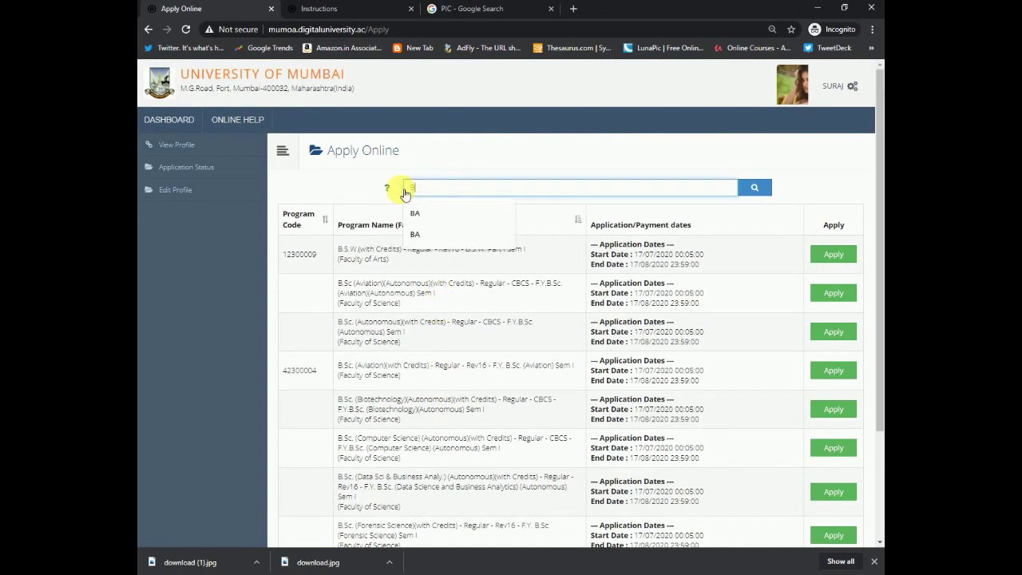
text(BA)
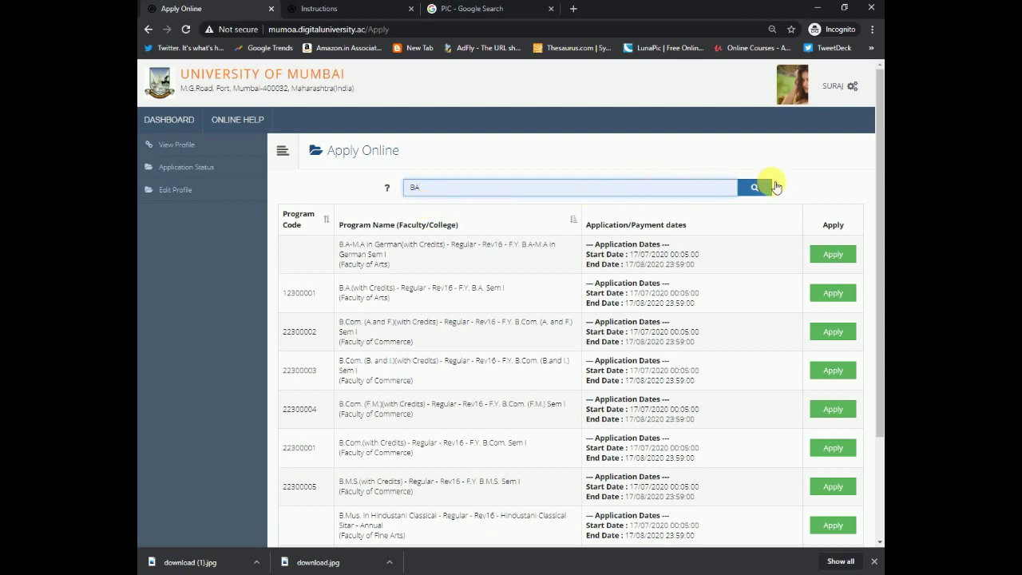
click(771, 187)
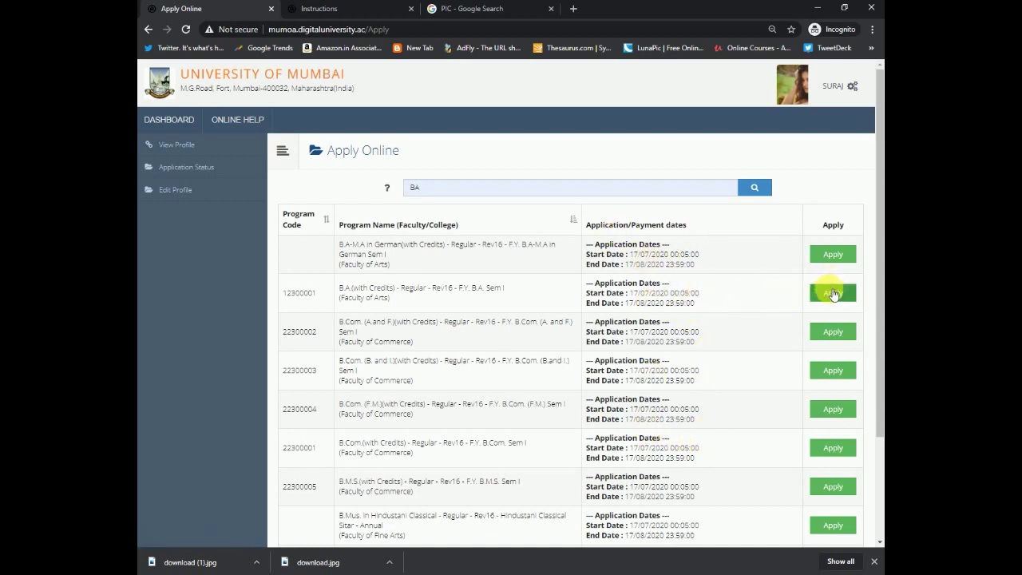
click(831, 294)
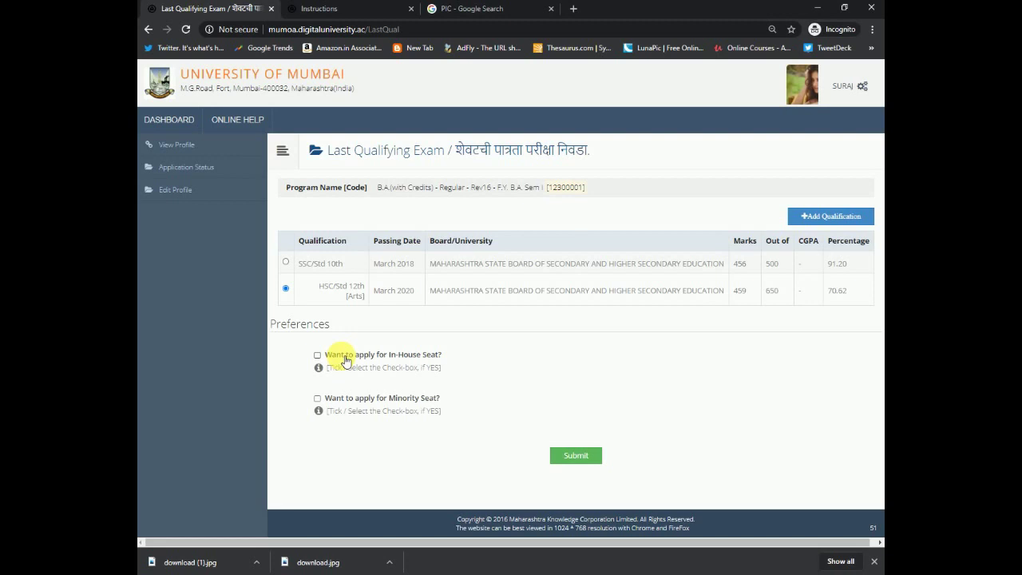
Step: Submit the HSC last qualification with both the In-House and Minority seat boxes unticked
click(346, 360)
click(346, 360)
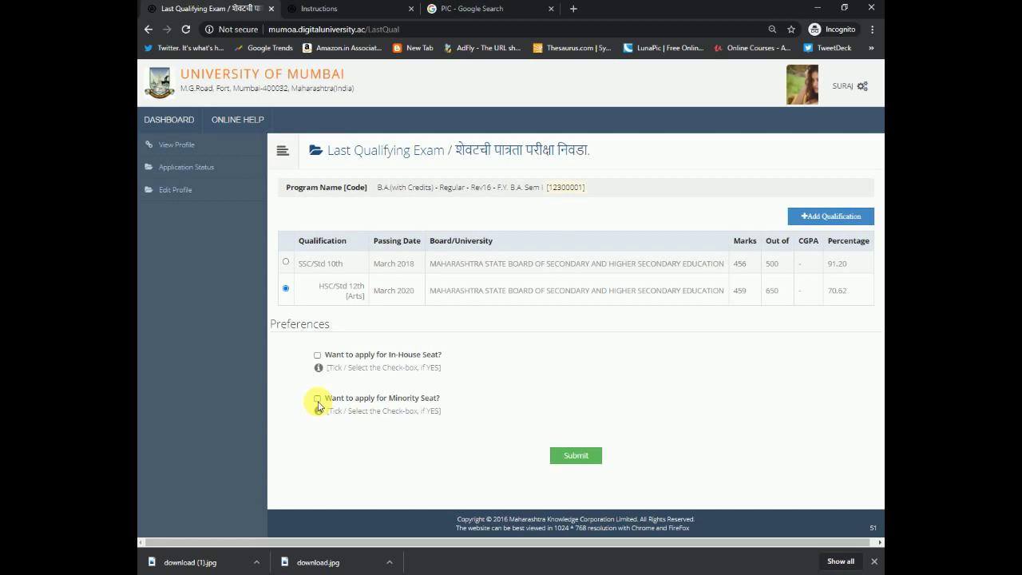
click(567, 456)
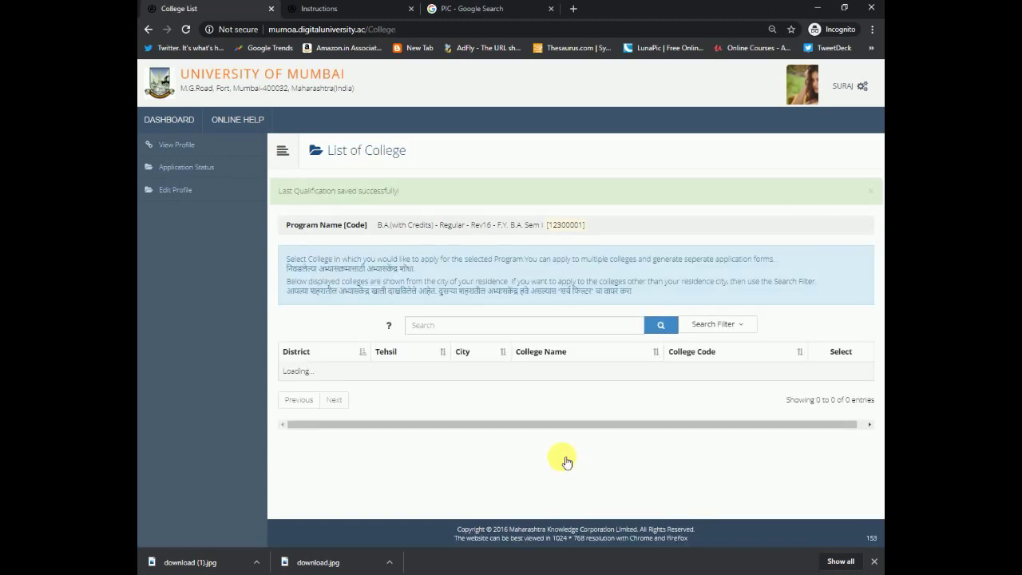
Step: Search colleges for Rizv, then BANDRA, and select Rizvi College of Arts, Science and Commerce (181)
click(450, 326)
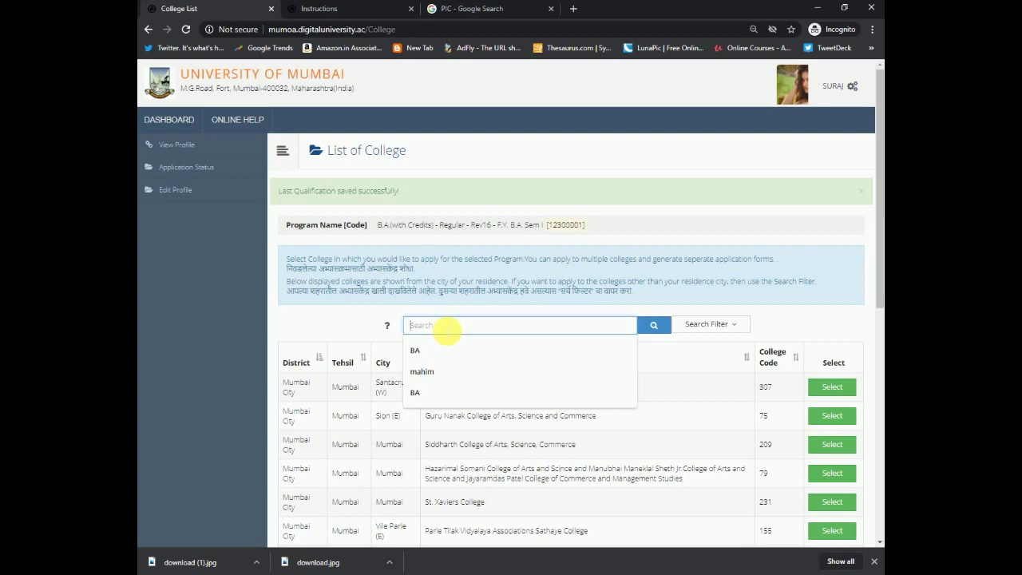
text(Ri)
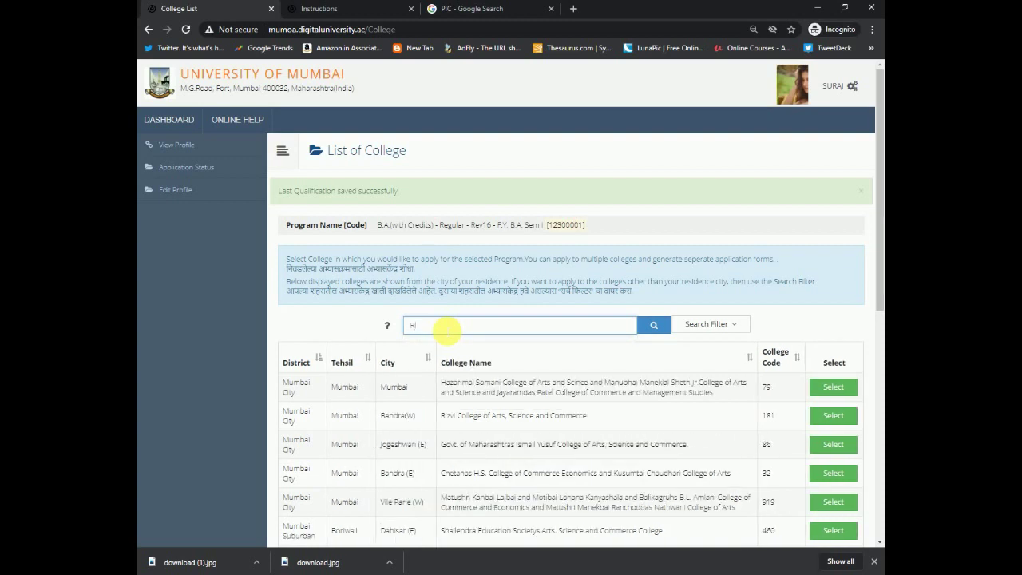
text(z)
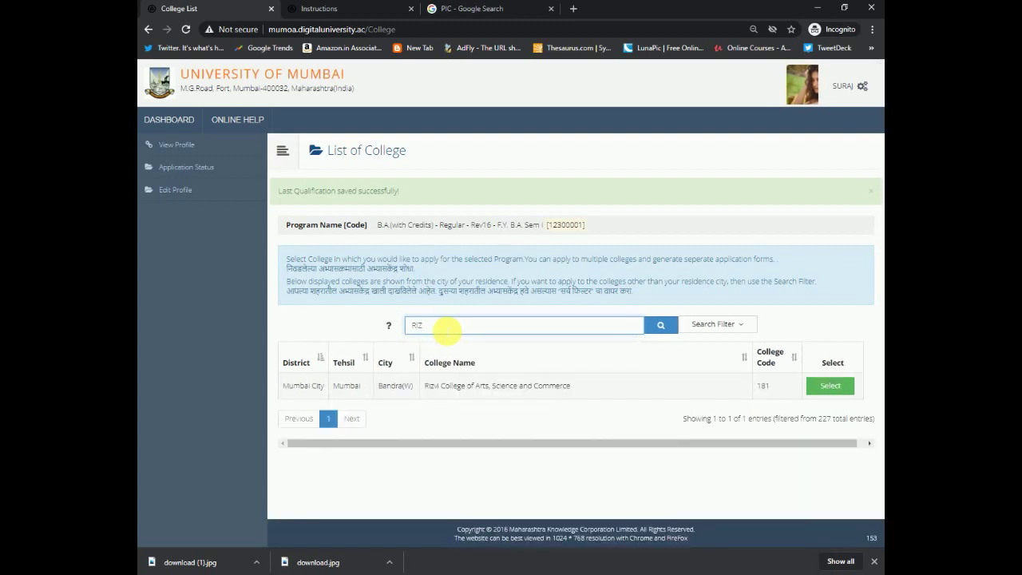
text(v)
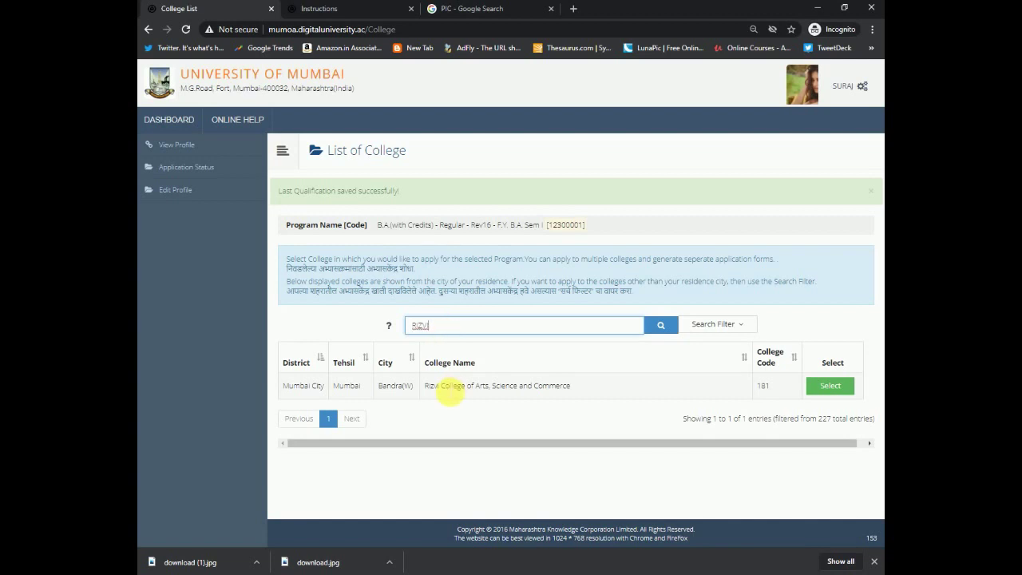
drag(487, 326, 403, 328)
text(BANDRA)
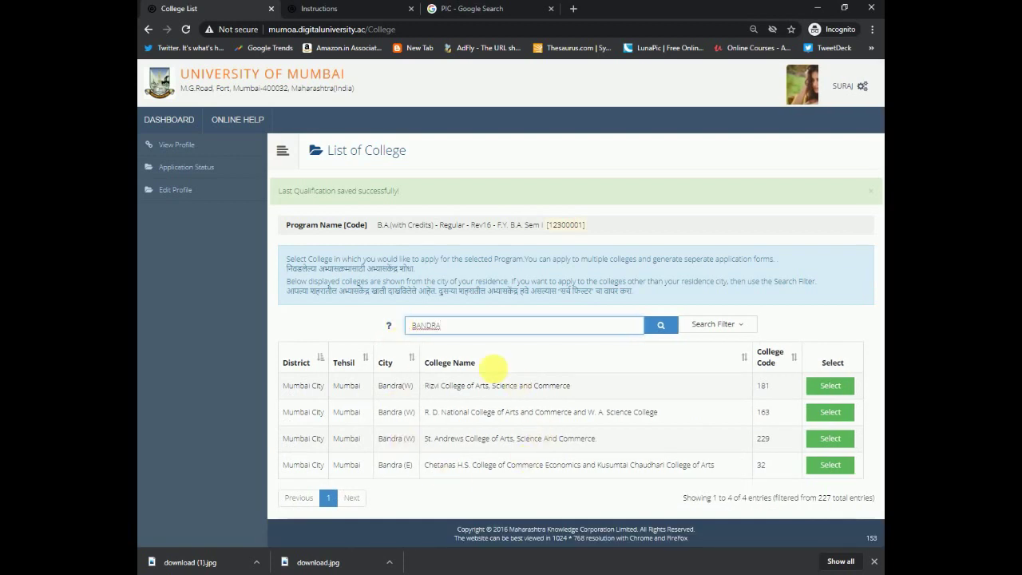
double_click(460, 325)
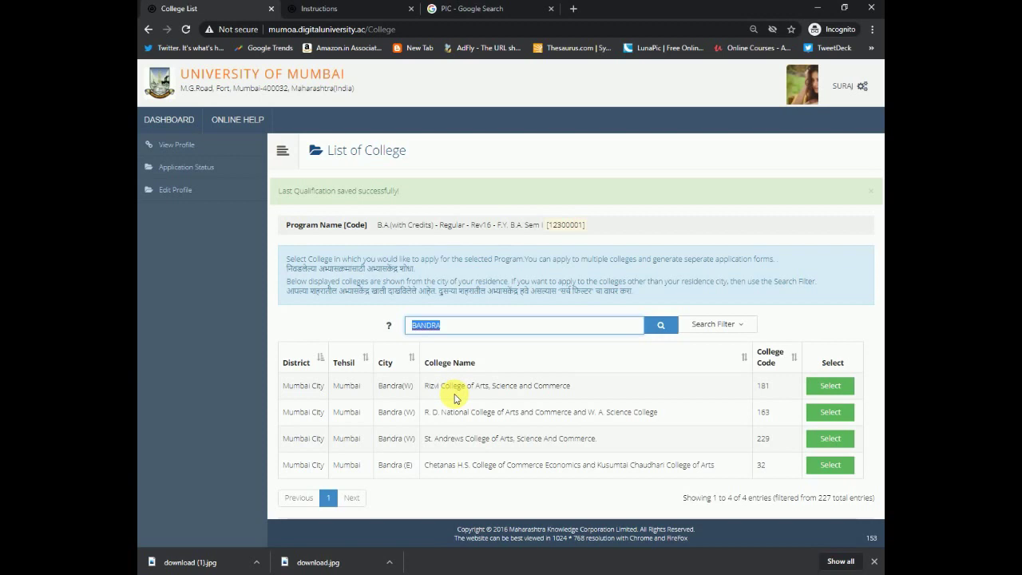
click(458, 326)
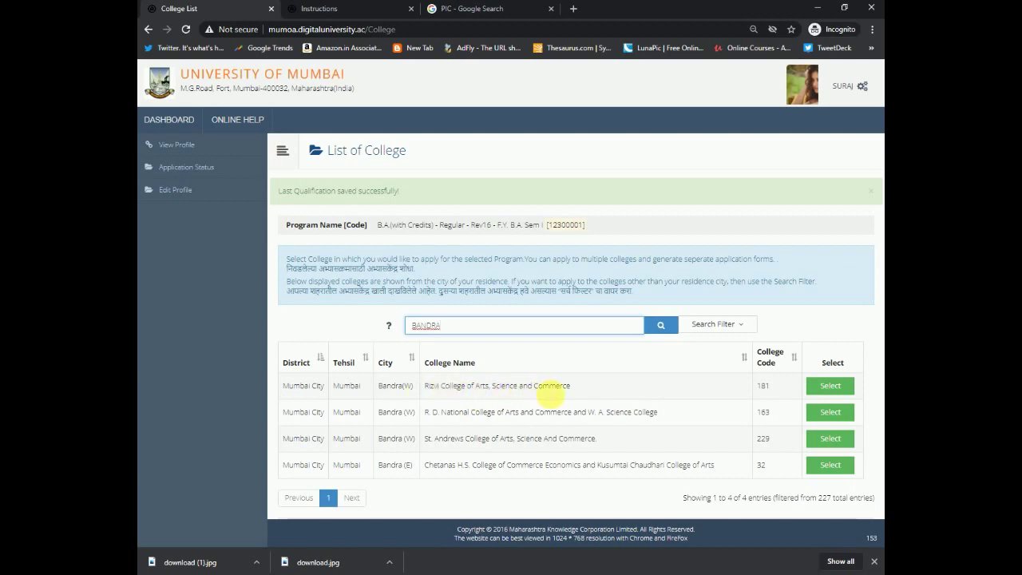
click(849, 386)
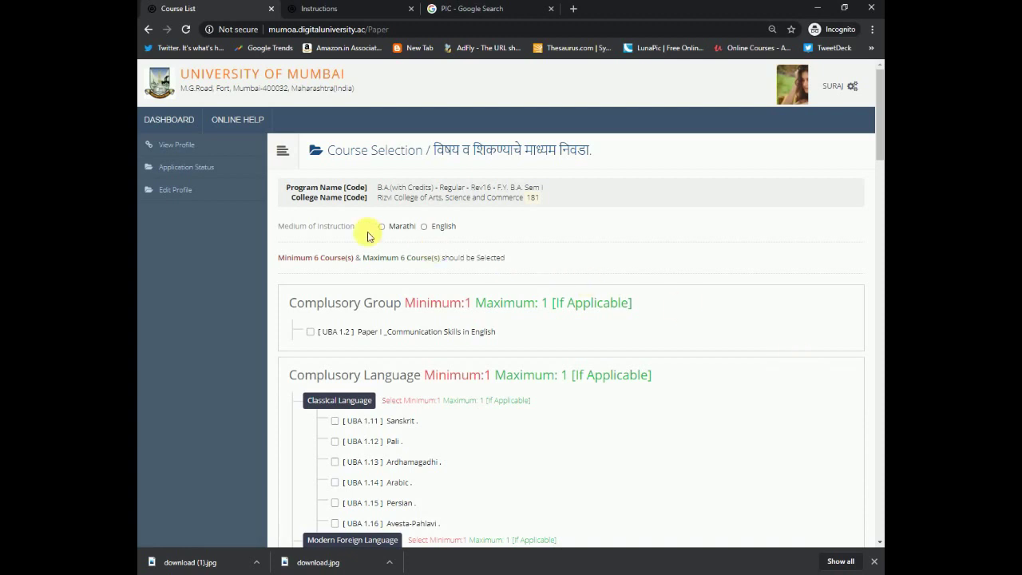
Step: Set the medium of instruction to English and tick UBA 1.2 Communication Skills in English
click(425, 228)
scroll(425, 228, down, 2)
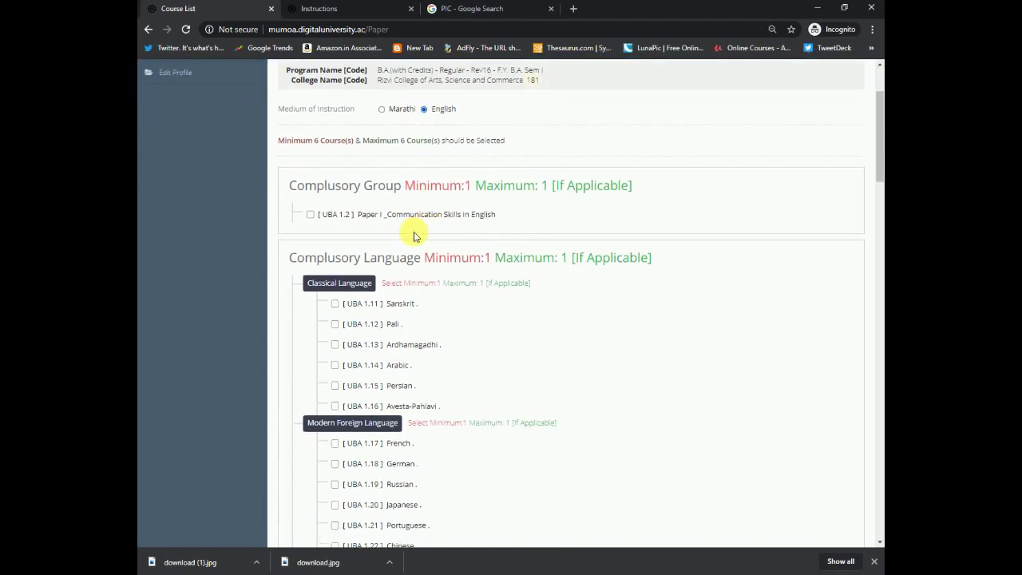
click(312, 216)
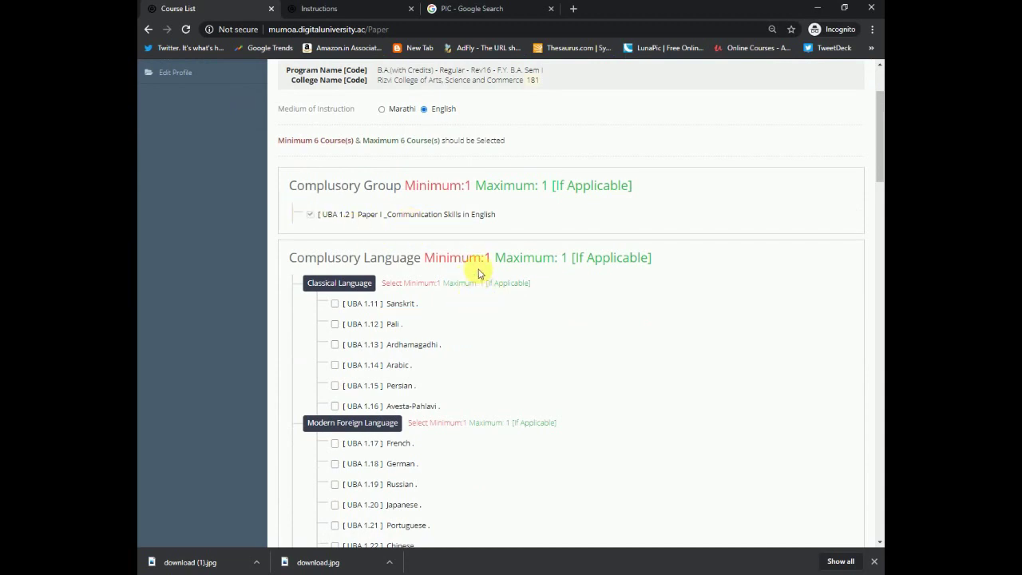
Step: Scroll through the optional Sem I course groups to review the available papers
scroll(479, 279, down, 4)
scroll(440, 272, up, 3)
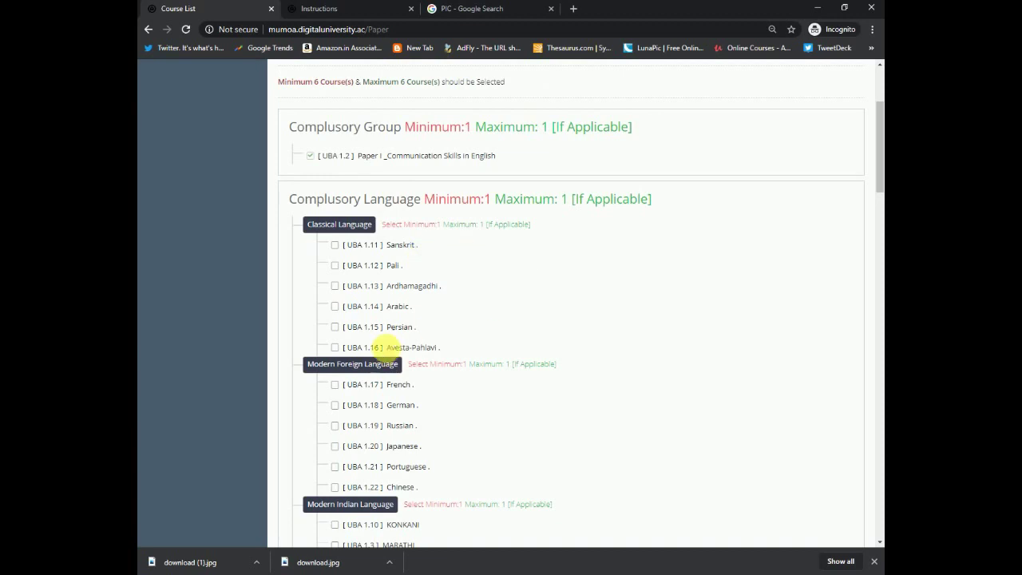
scroll(422, 351, down, 4)
scroll(424, 361, down, 1)
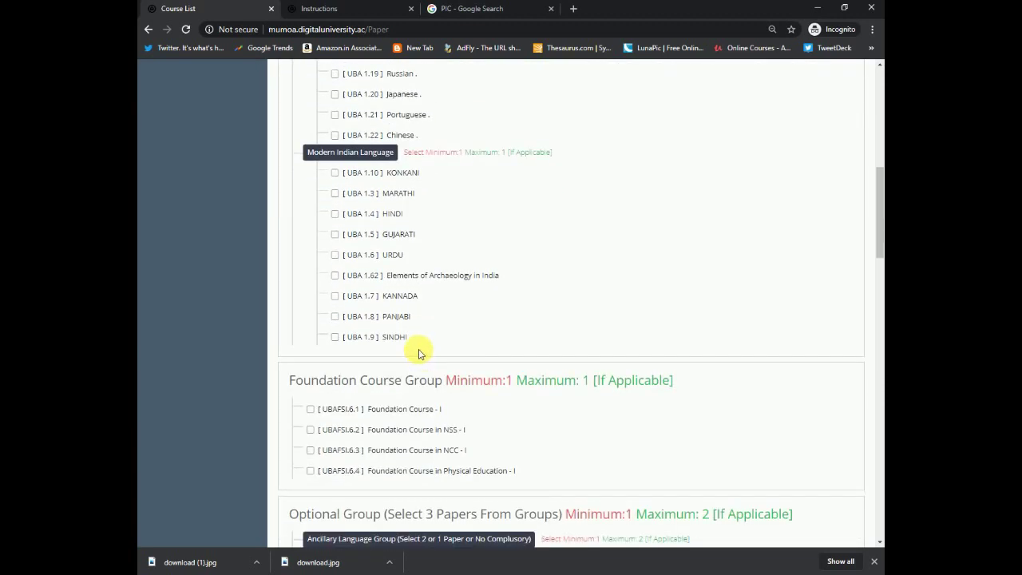
scroll(420, 353, up, 4)
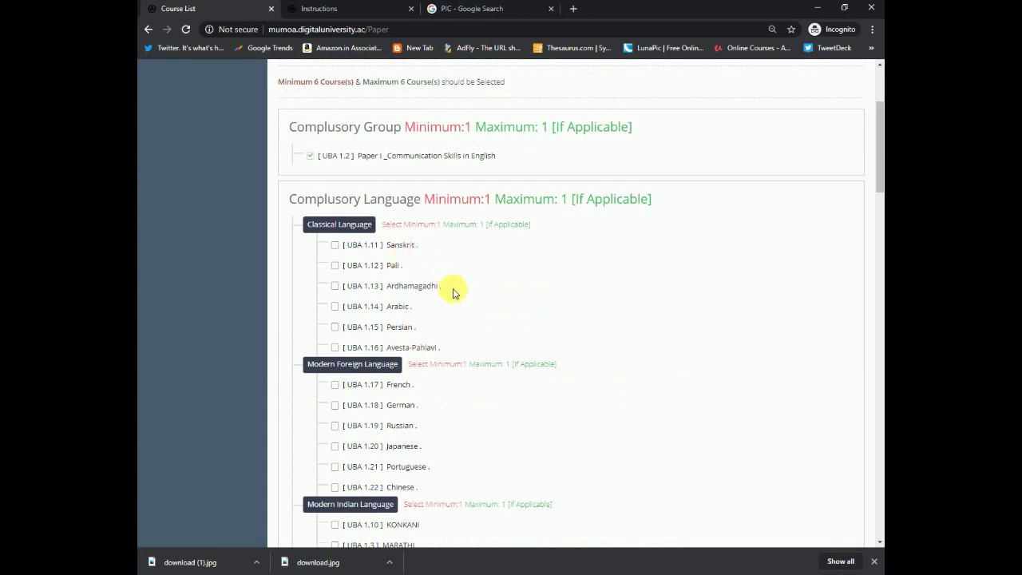
scroll(422, 347, down, 2)
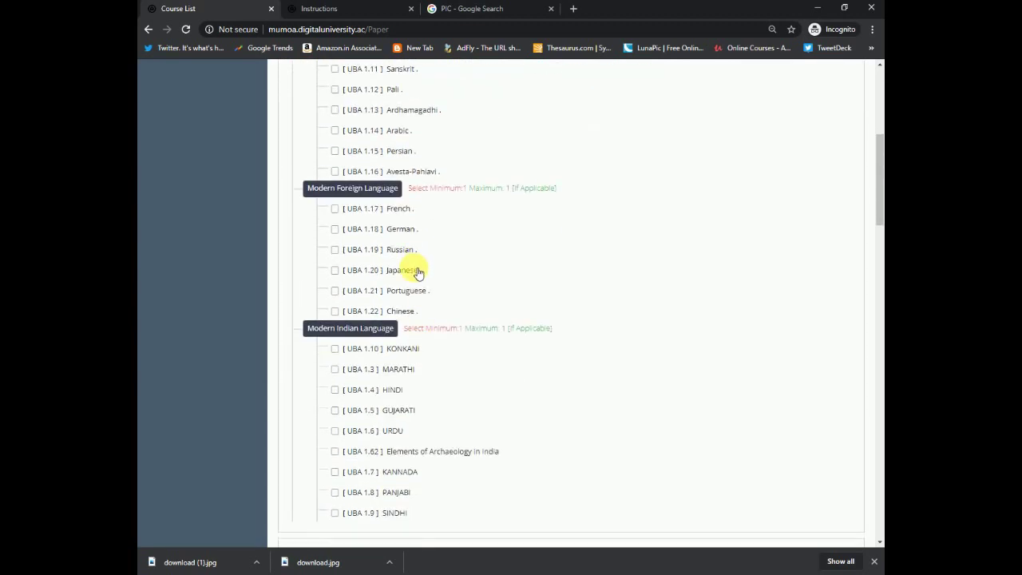
scroll(417, 272, down, 2)
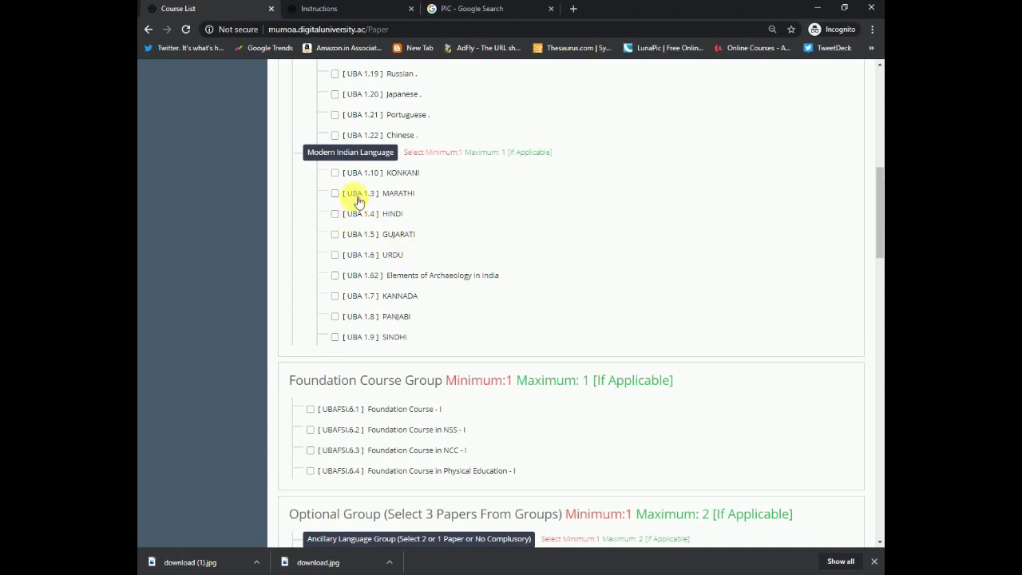
scroll(440, 232, down, 3)
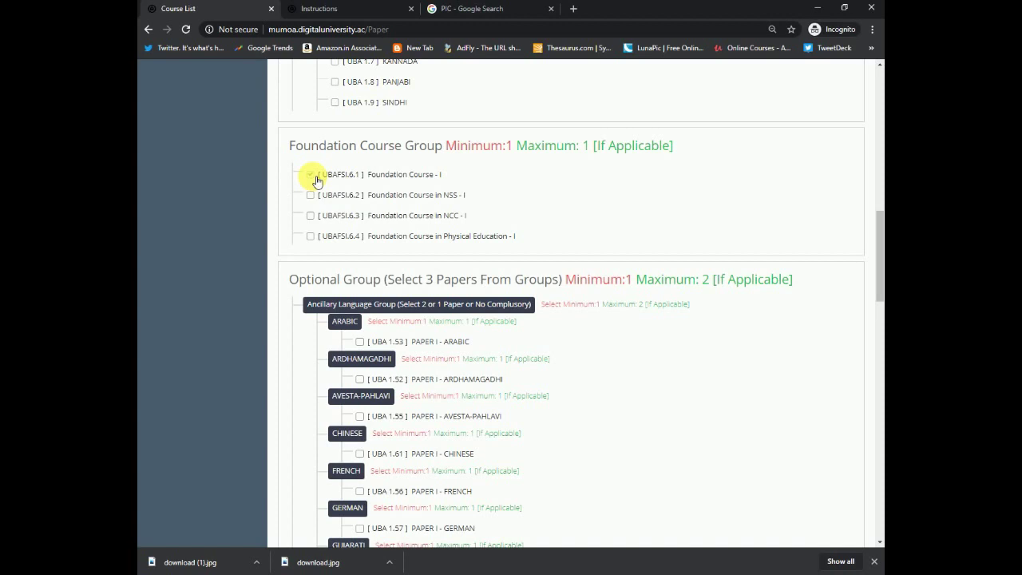
scroll(541, 338, down, 1)
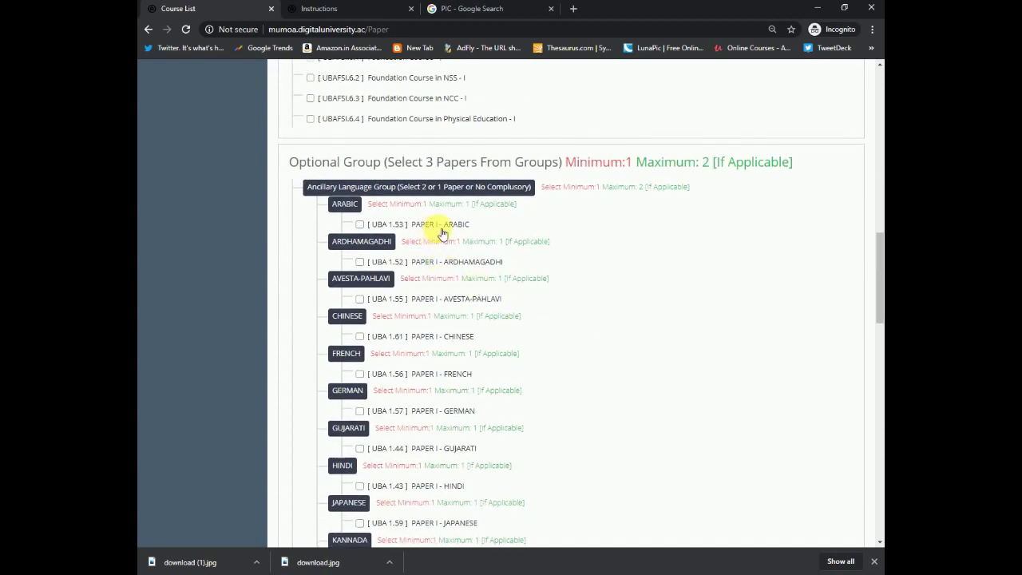
scroll(529, 304, down, 1)
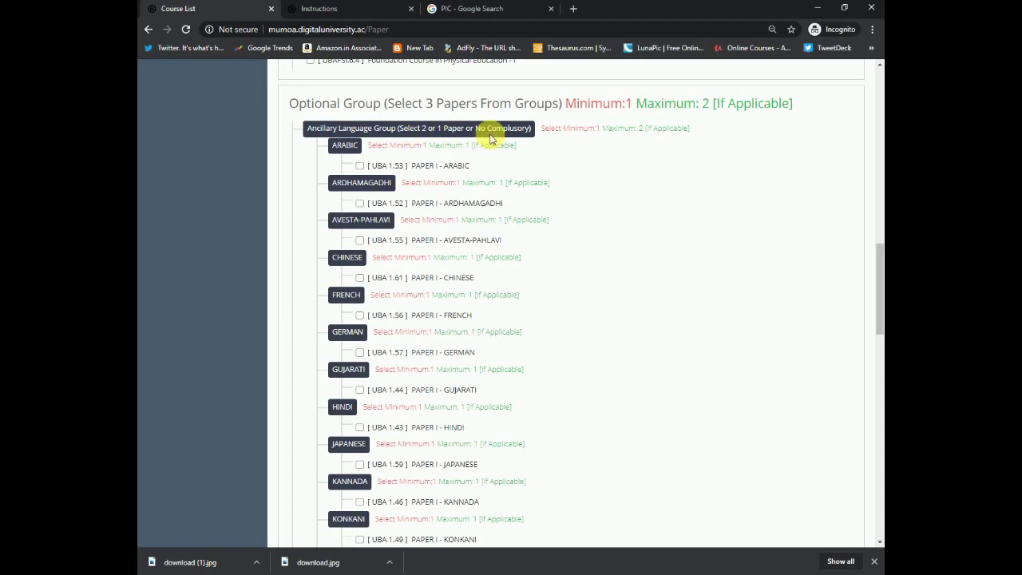
scroll(409, 240, down, 4)
scroll(411, 239, down, 5)
scroll(445, 324, up, 11)
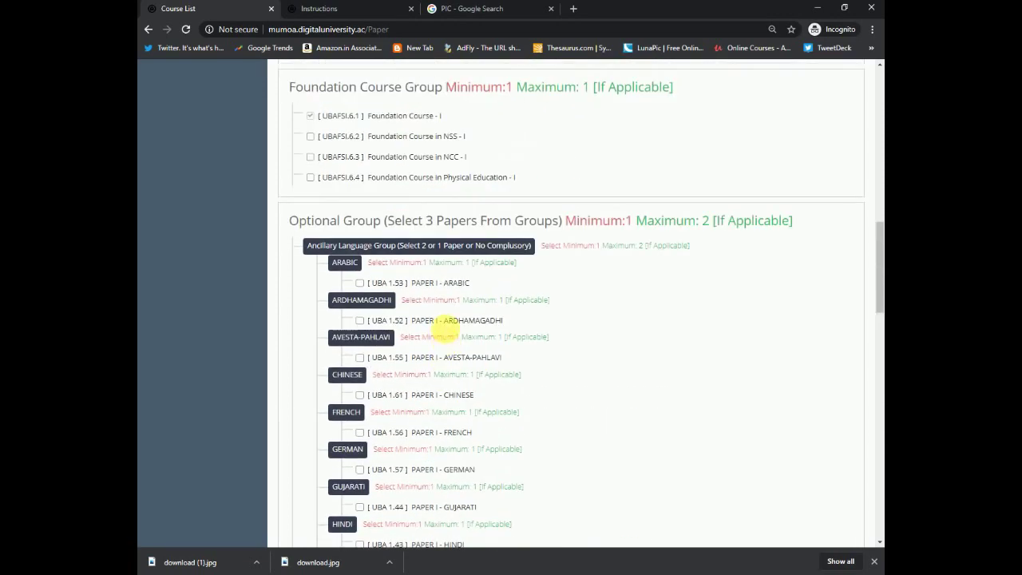
scroll(445, 324, up, 8)
scroll(415, 287, down, 3)
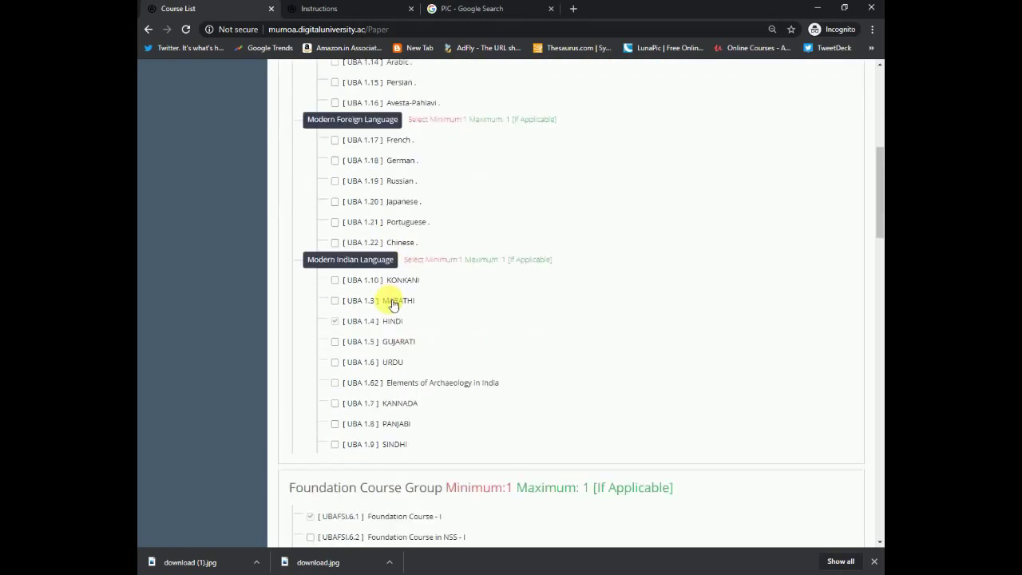
scroll(405, 287, down, 9)
scroll(405, 287, down, 6)
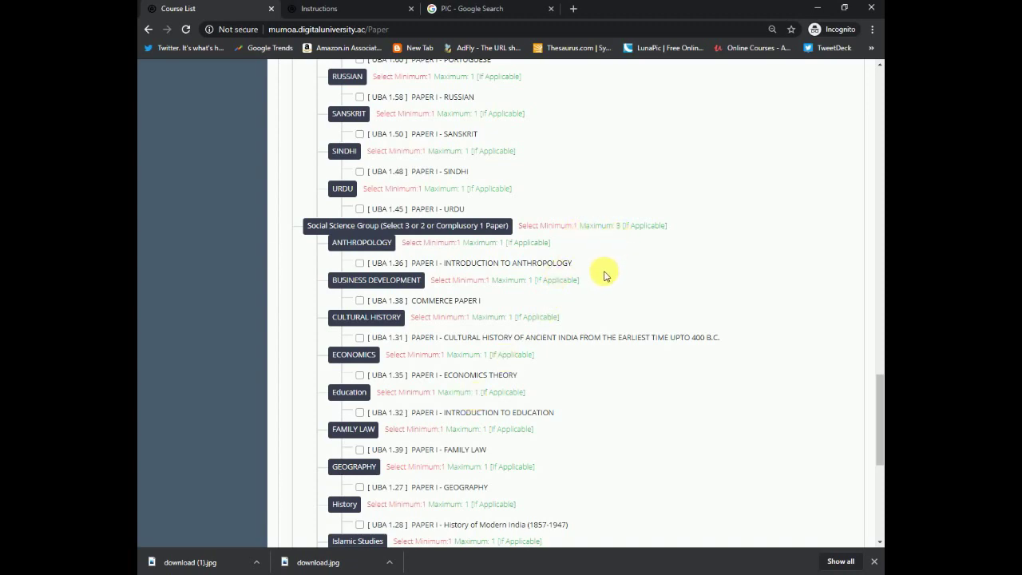
scroll(605, 276, down, 5)
scroll(605, 275, down, 3)
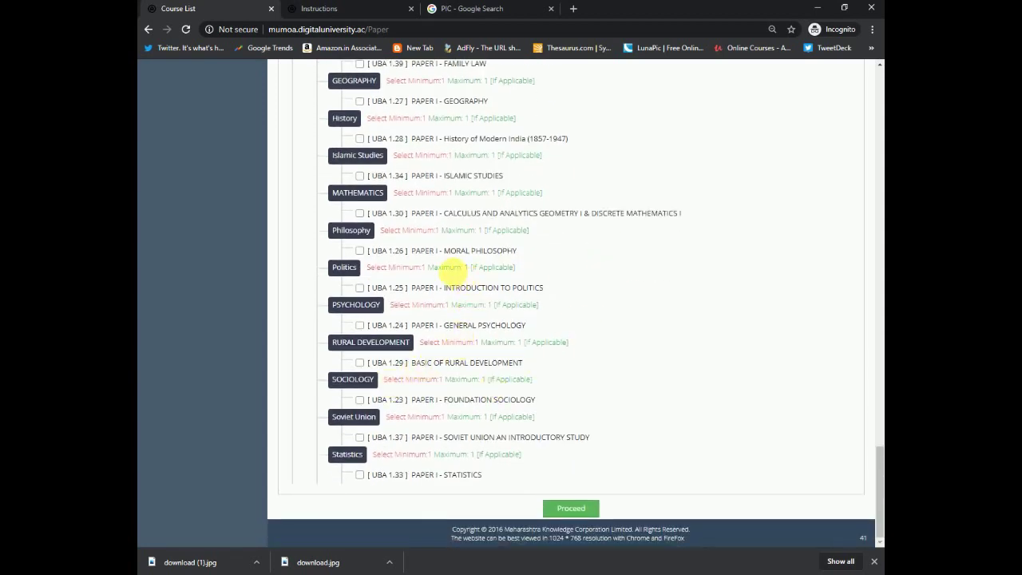
scroll(494, 254, up, 2)
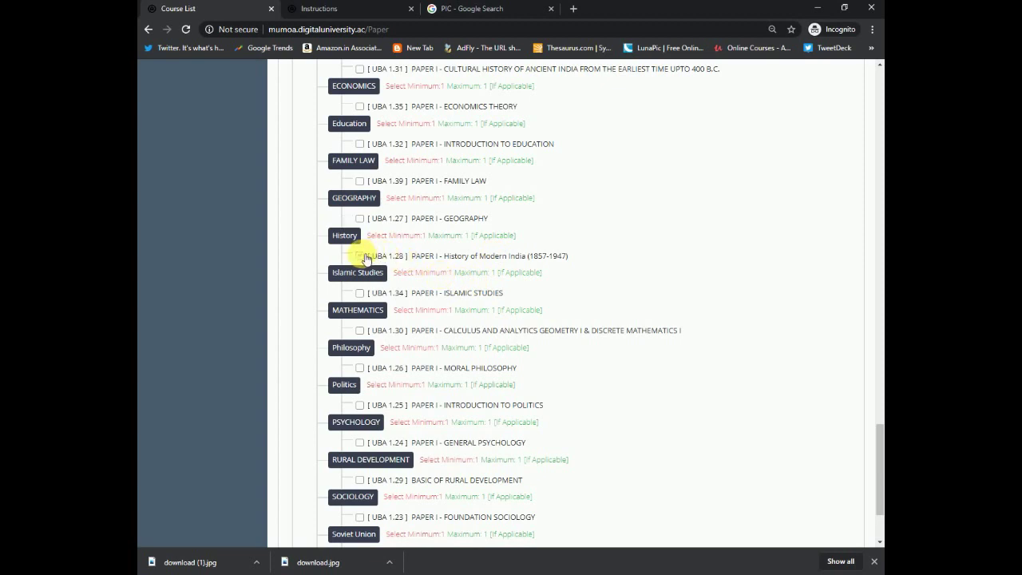
scroll(487, 258, up, 8)
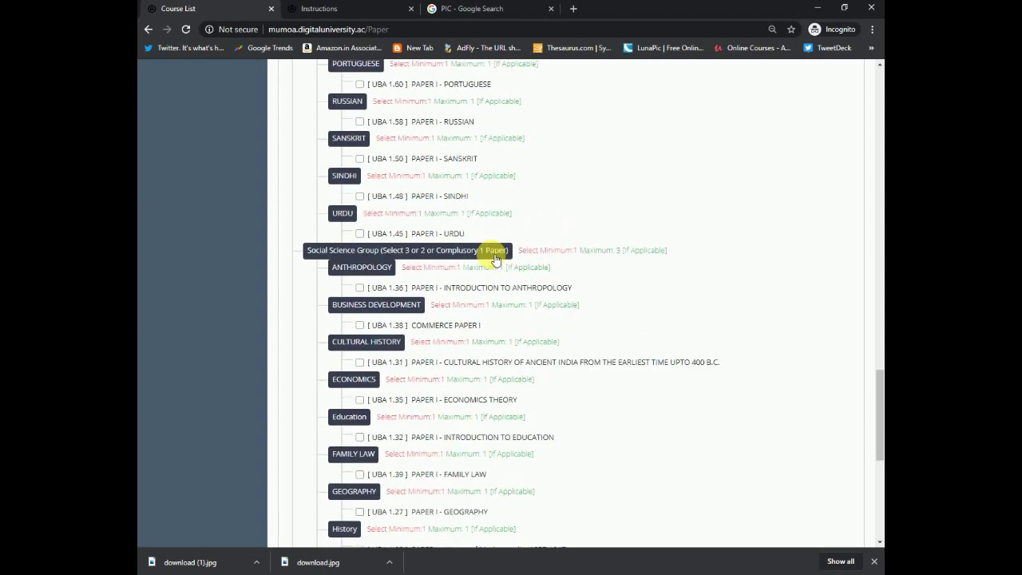
scroll(495, 260, up, 15)
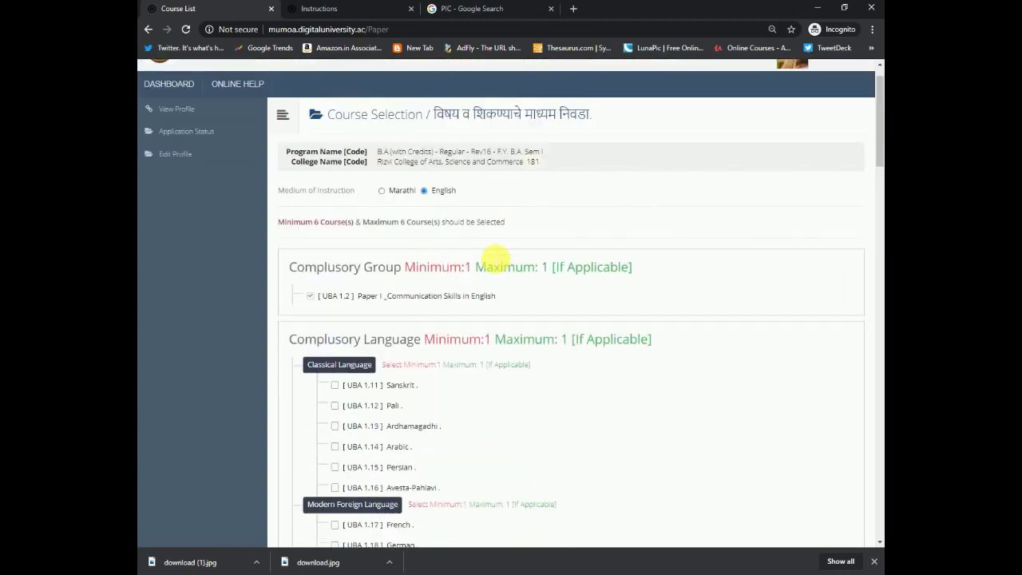
Step: Tick Foundation Sociology and Economics Theory, save the six Sem I courses, and begin Sem II selection
scroll(497, 351, down, 6)
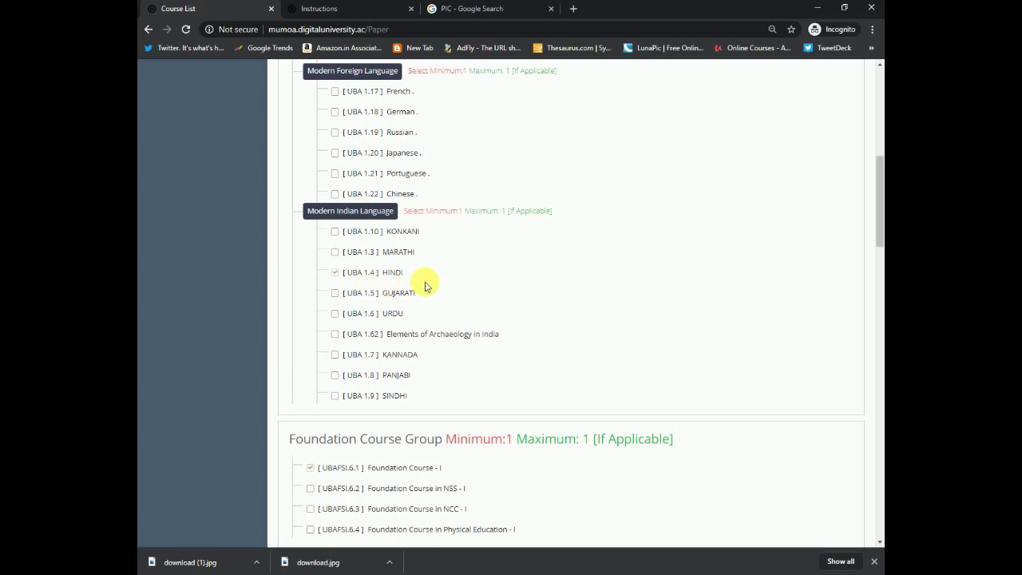
scroll(425, 286, down, 1)
scroll(425, 286, down, 3)
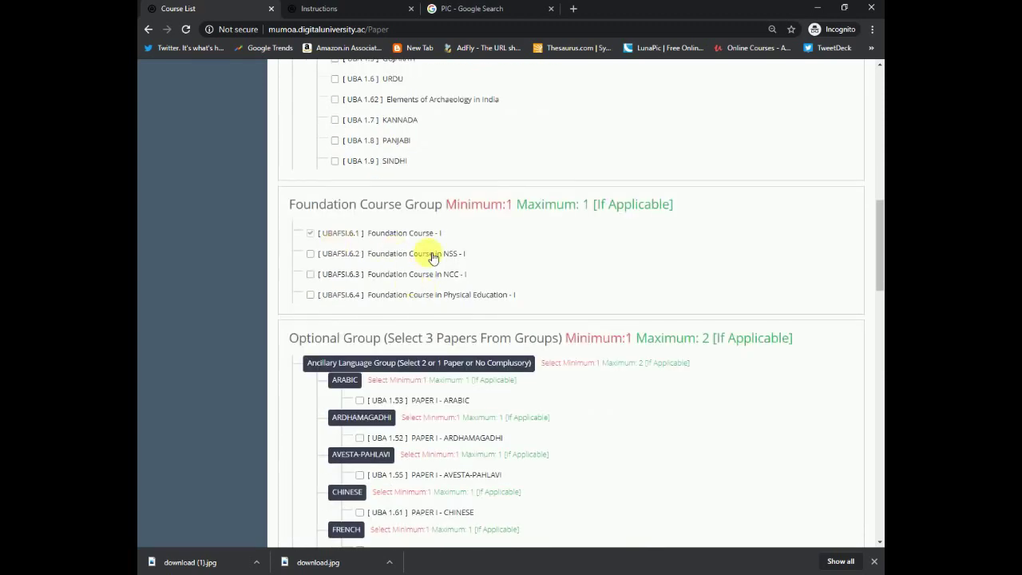
scroll(428, 256, down, 11)
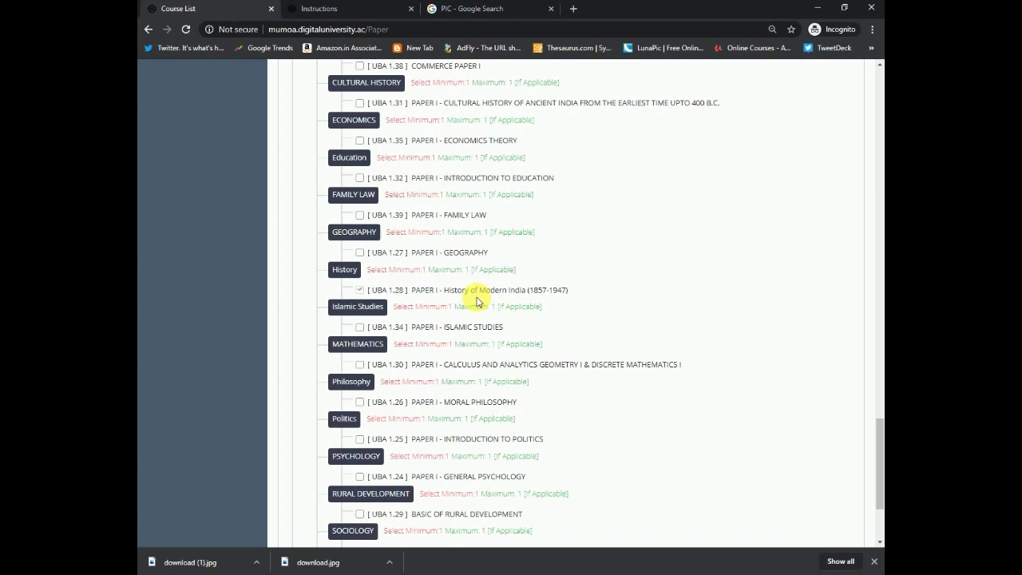
scroll(477, 301, down, 3)
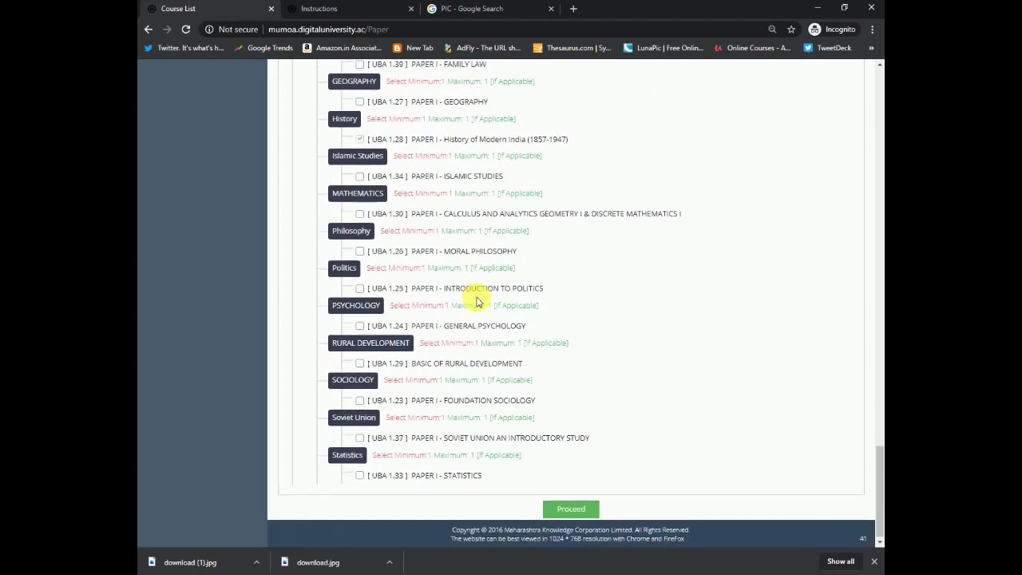
click(361, 401)
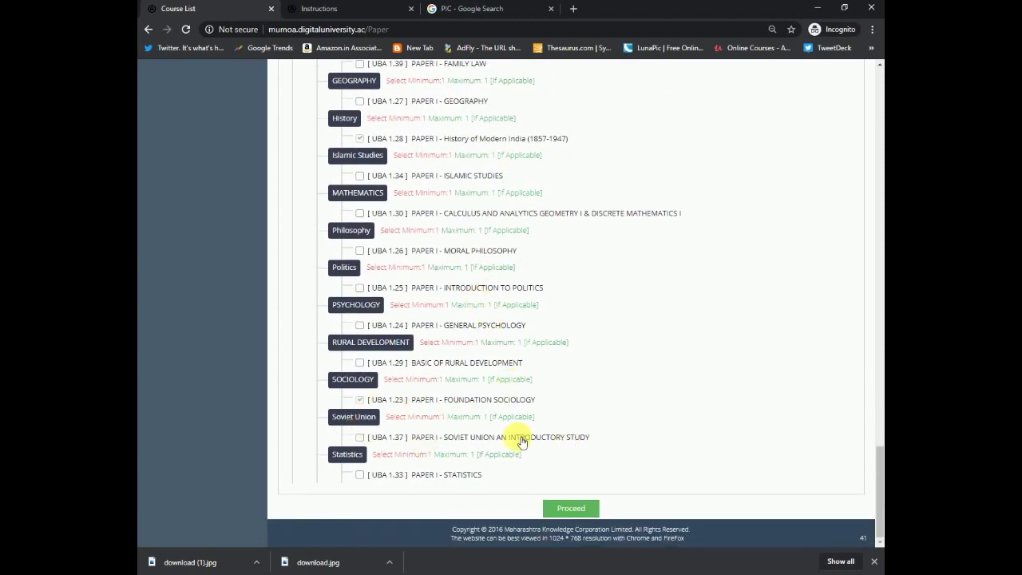
scroll(407, 258, up, 3)
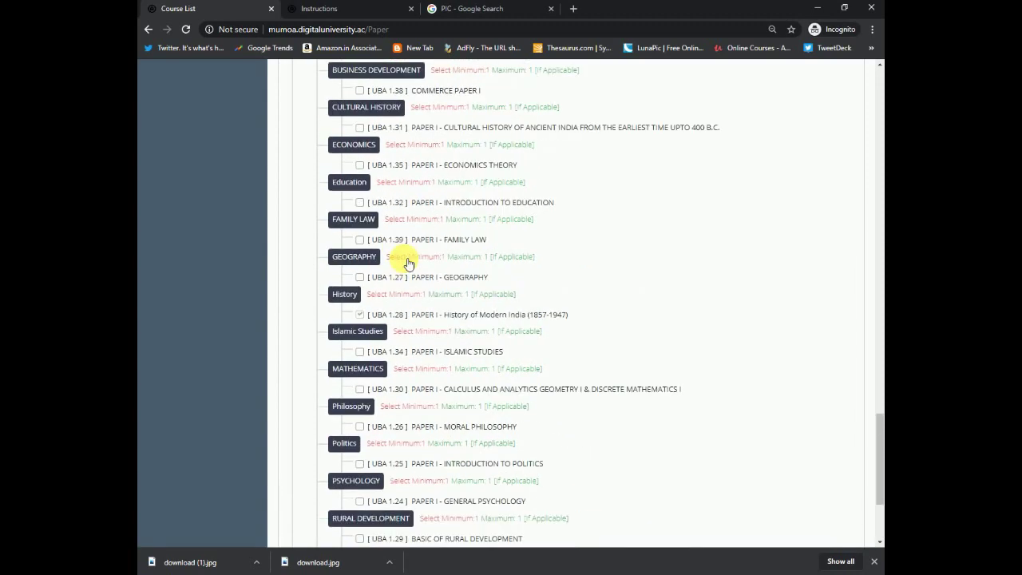
scroll(451, 252, up, 1)
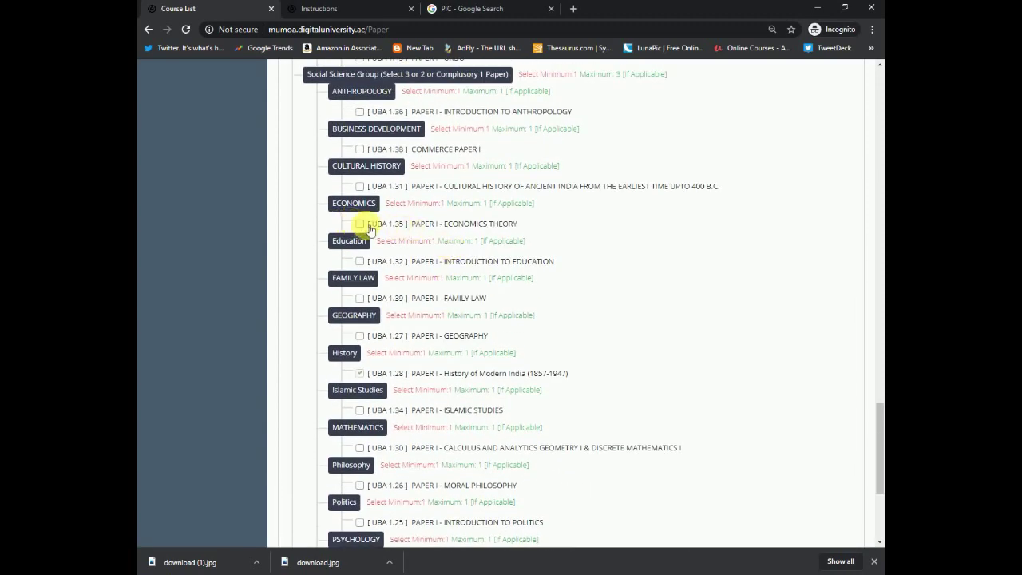
click(360, 225)
scroll(619, 280, down, 3)
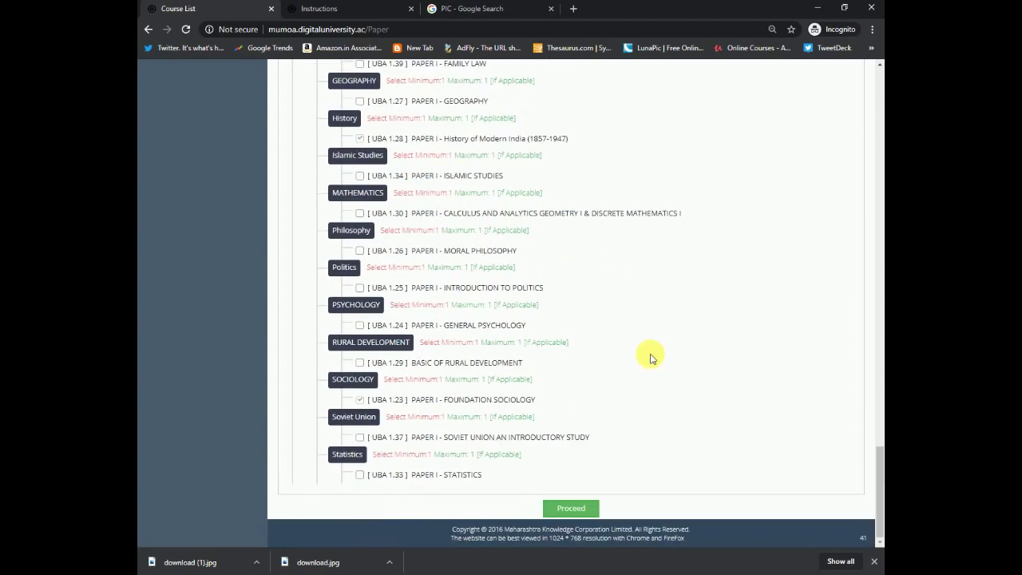
click(574, 508)
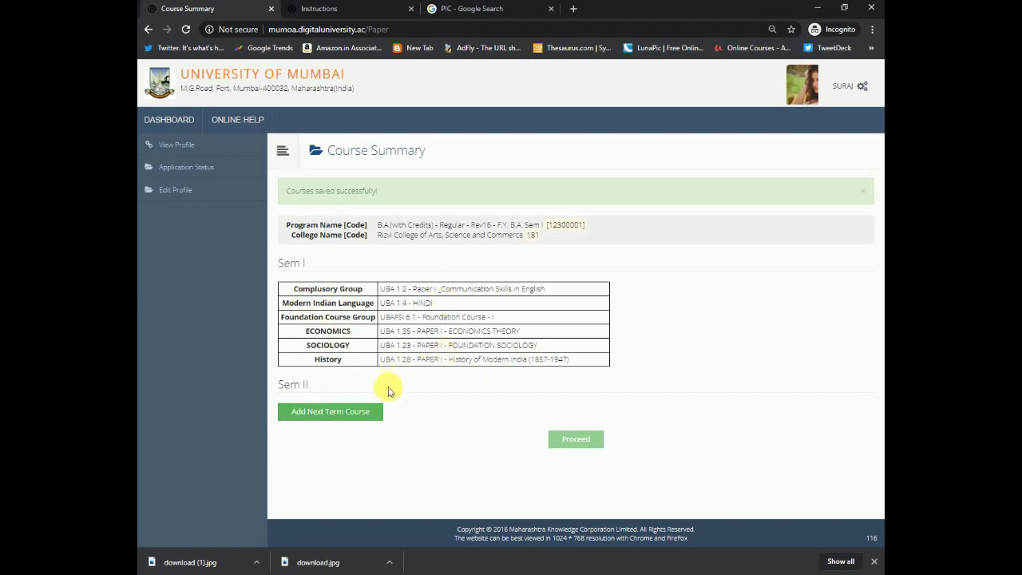
click(369, 419)
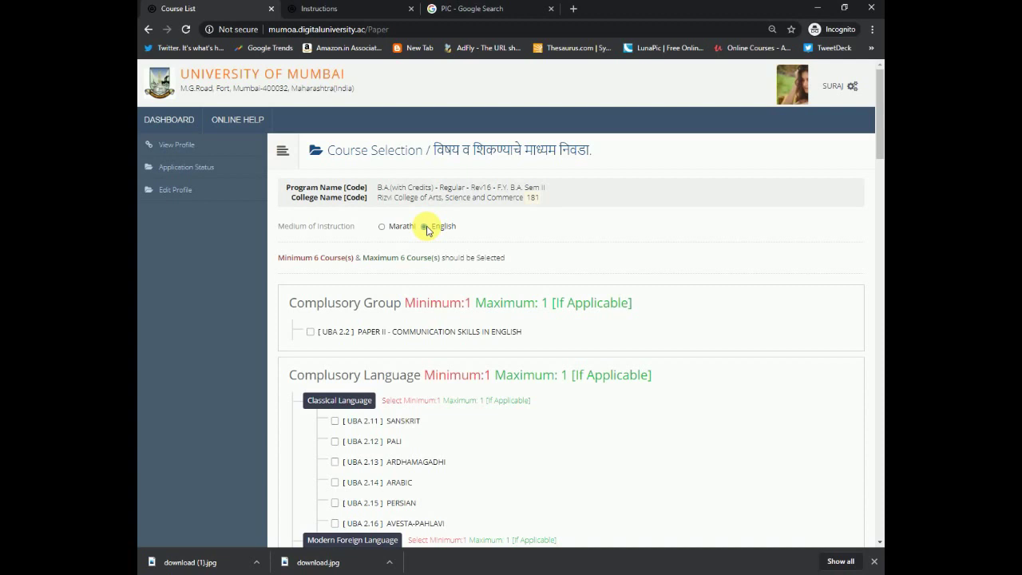
Step: Tick the Sem II UBA 2.2 Communication Skills in English, Hindi and Foundation Course - II papers
click(312, 333)
scroll(319, 336, down, 2)
scroll(320, 337, down, 3)
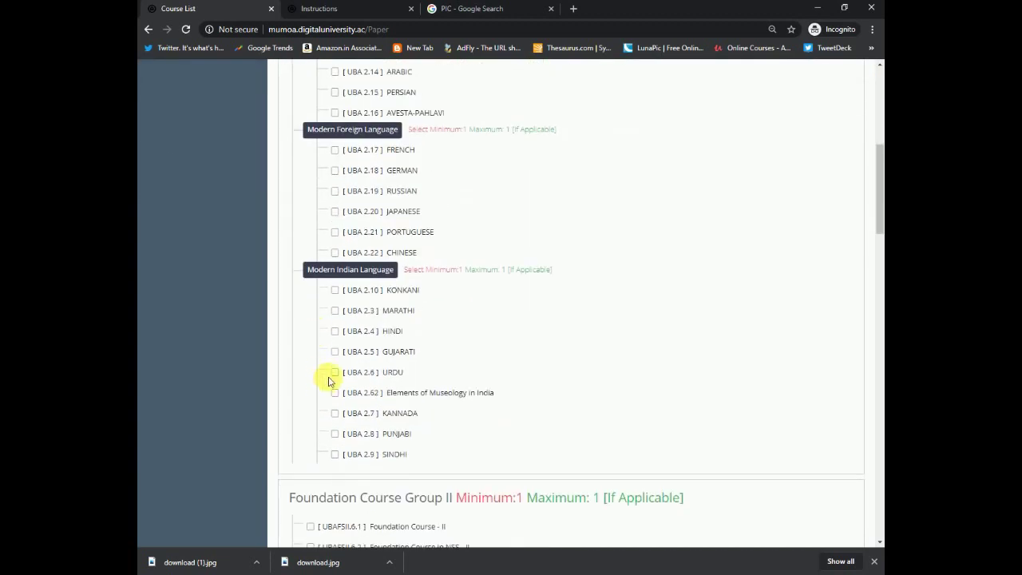
click(335, 331)
scroll(332, 345, down, 2)
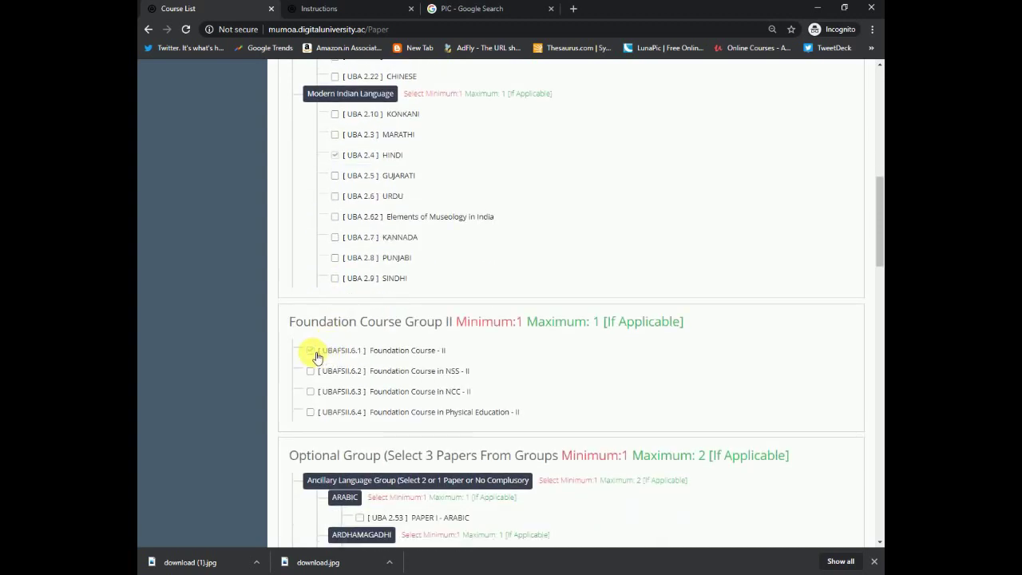
click(310, 350)
scroll(319, 357, down, 1)
scroll(379, 361, down, 6)
scroll(384, 368, down, 7)
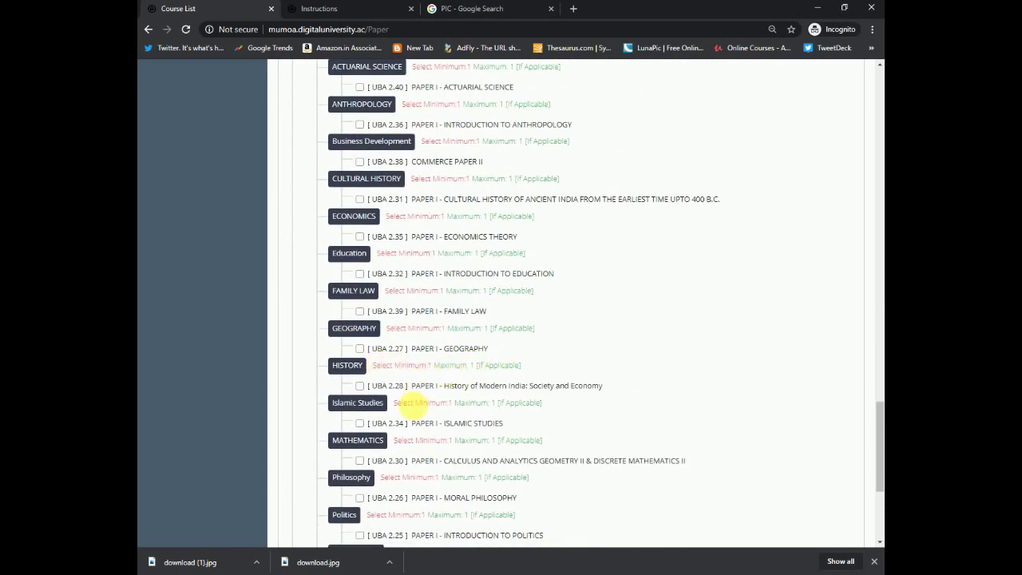
Step: Tick History of Modern India, Economics Theory and Foundation Sociology, save, and continue to documents
click(360, 386)
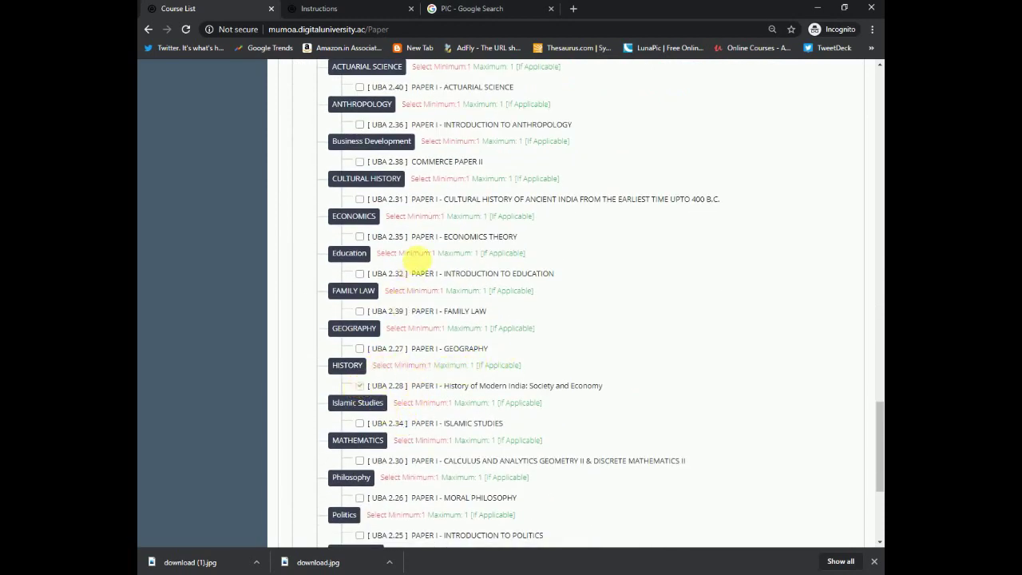
click(360, 236)
scroll(493, 365, down, 3)
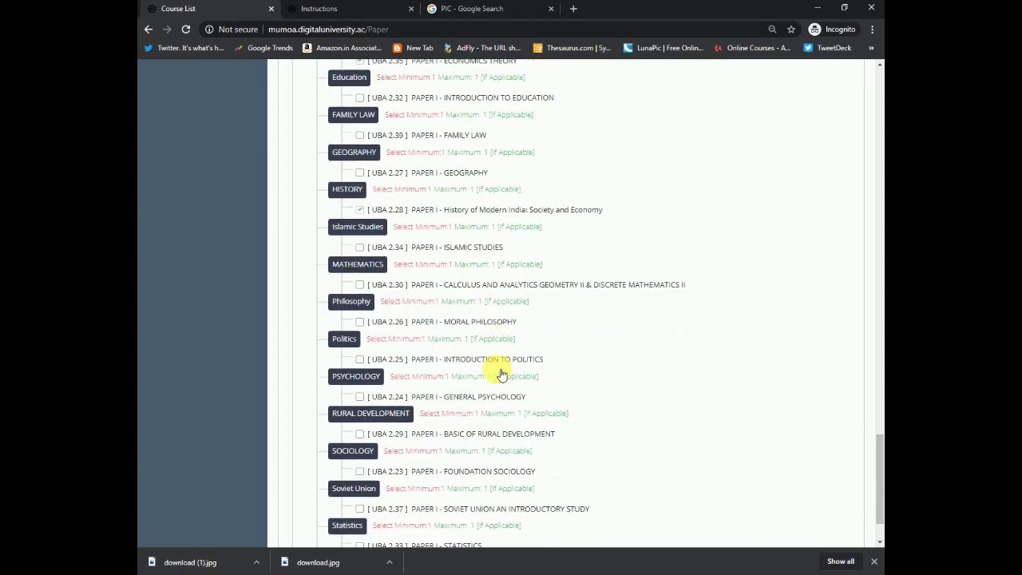
scroll(407, 448, down, 1)
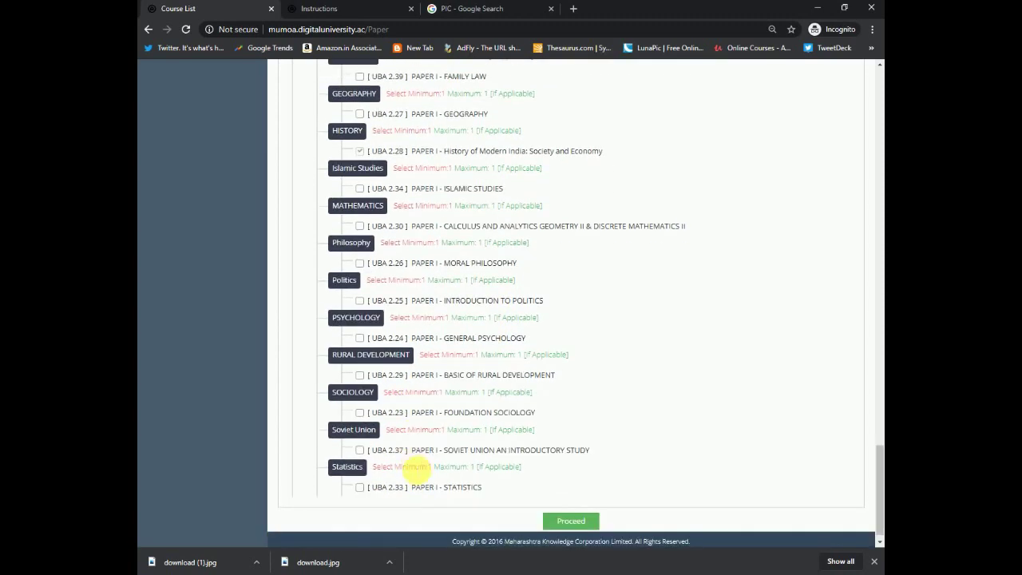
click(360, 412)
click(577, 524)
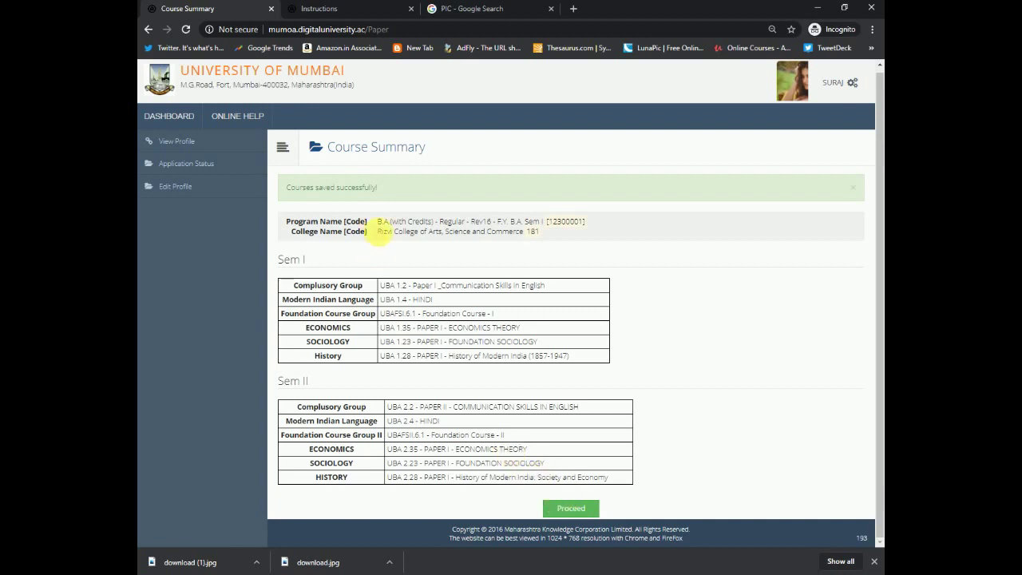
click(592, 512)
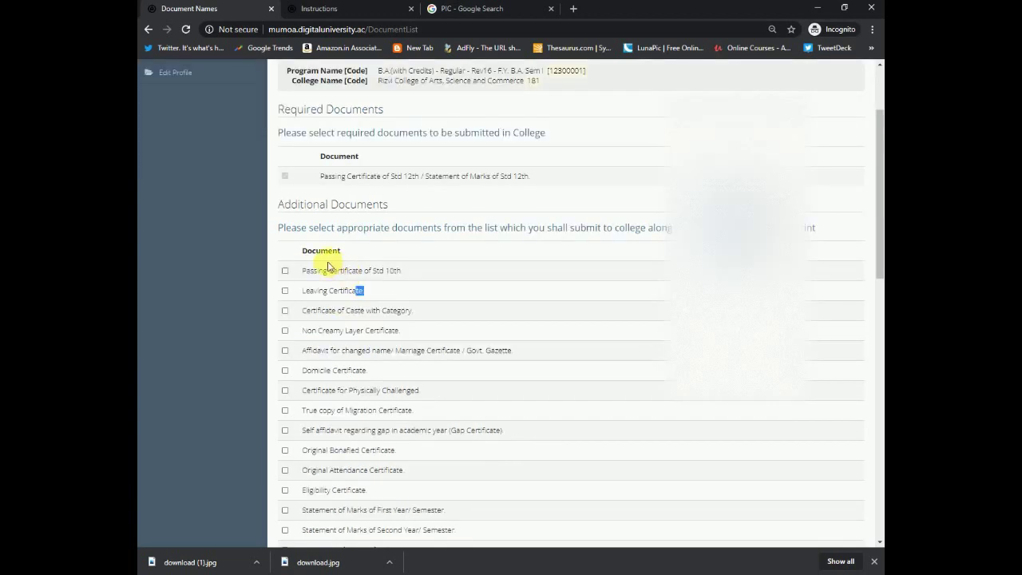
Step: Find Passing Certificate of Std 10th in the document list and tick it for submission
scroll(366, 409, down, 1)
scroll(366, 408, down, 8)
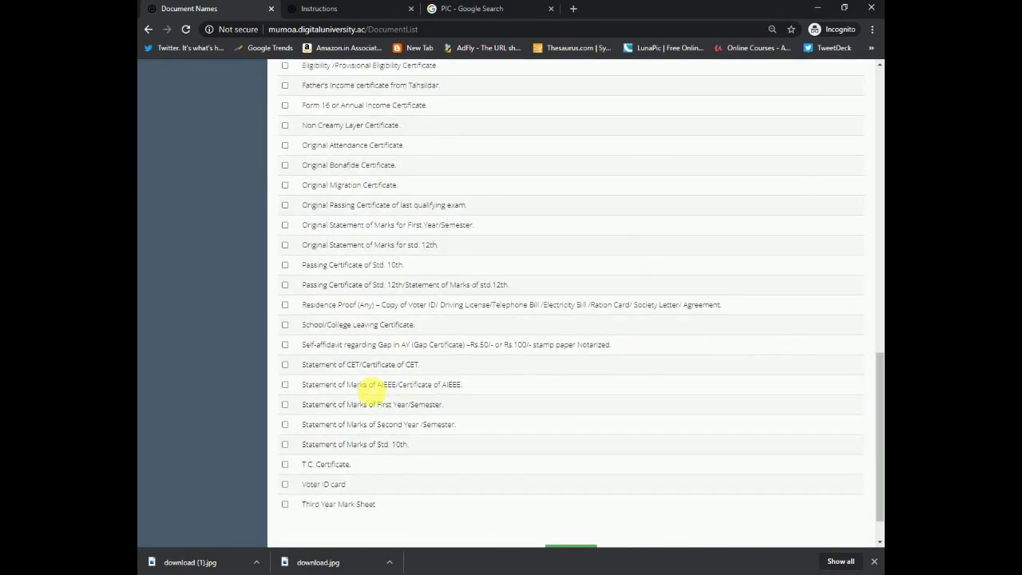
scroll(371, 391, up, 10)
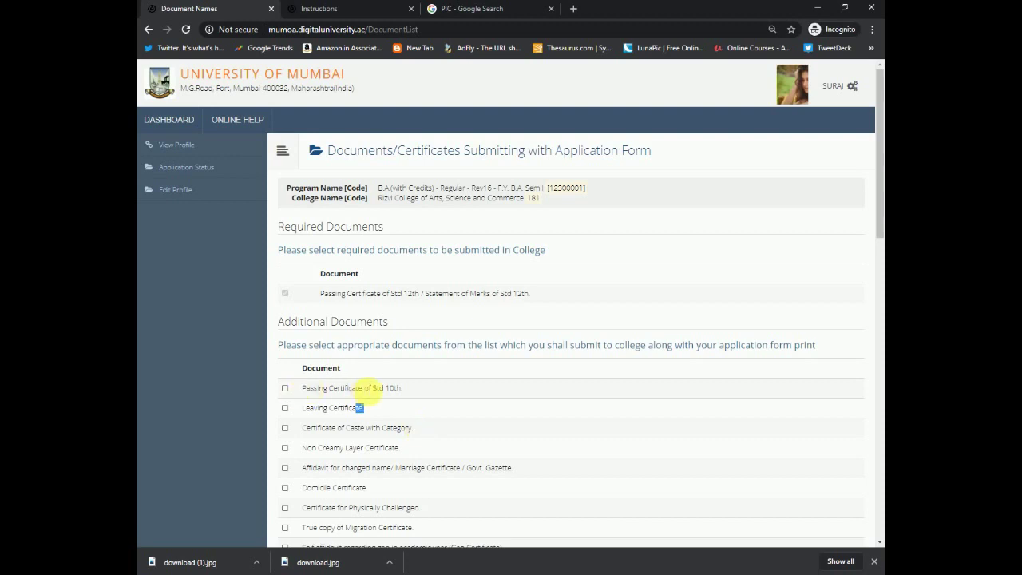
click(286, 389)
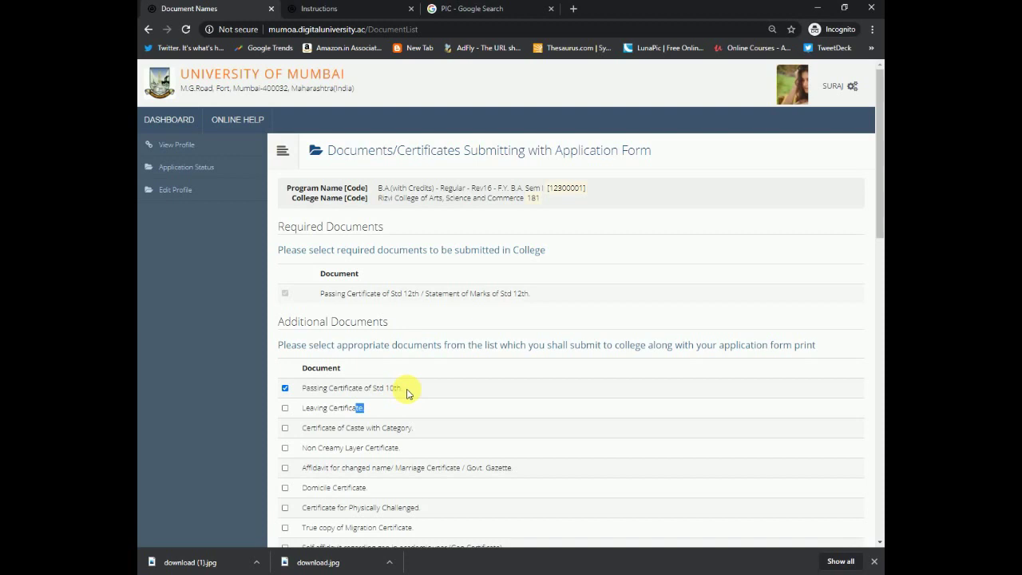
Step: Review the Leaving, Birth and Domicile Certificate entries in the additional documents list
drag(389, 406, 299, 409)
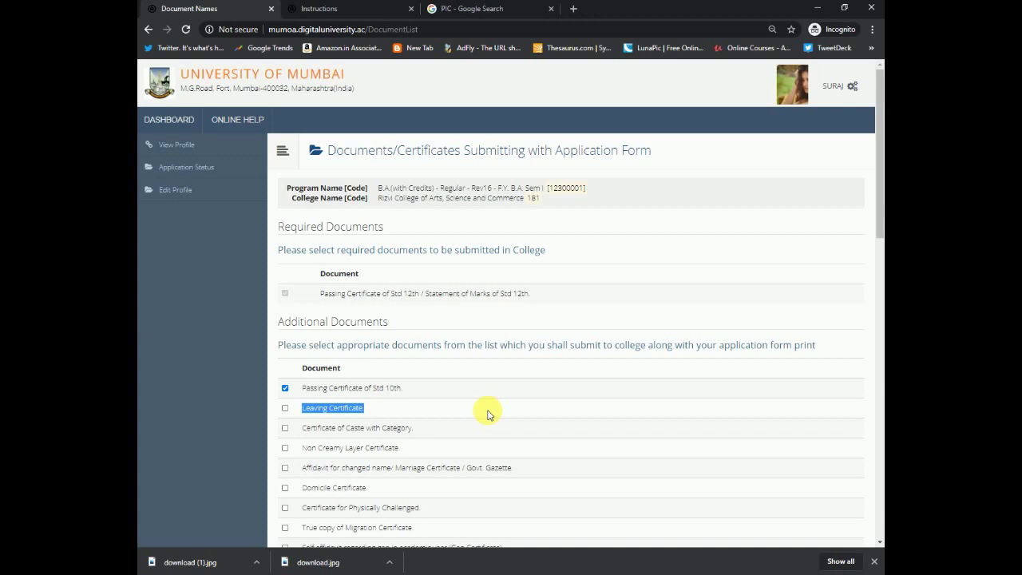
click(480, 403)
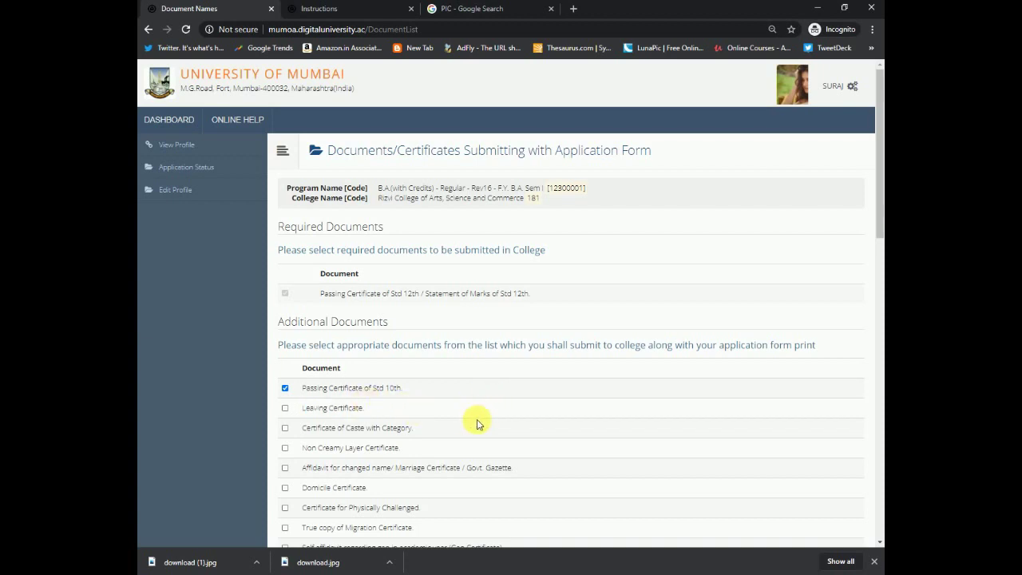
scroll(477, 423, down, 2)
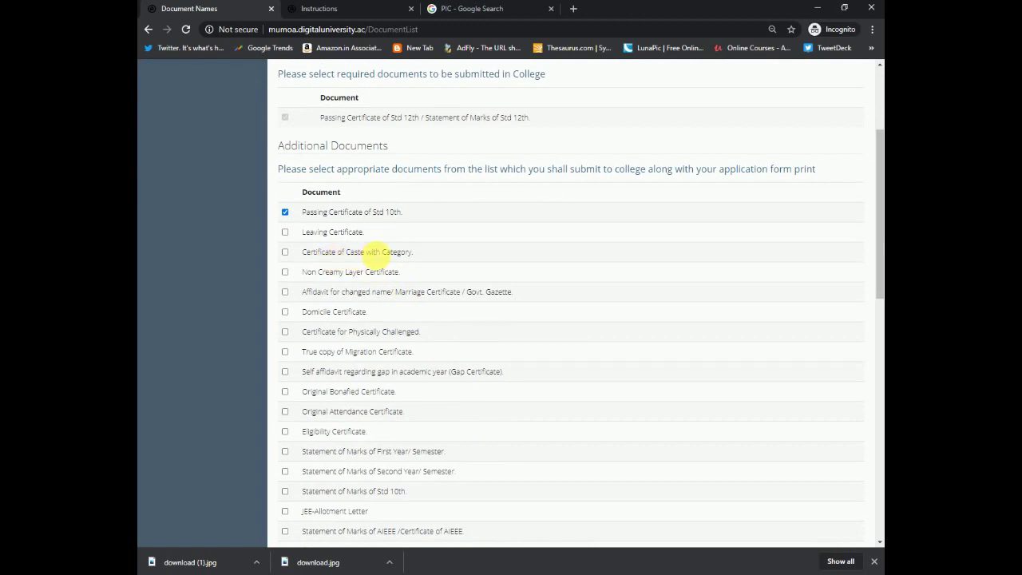
scroll(394, 269, down, 1)
scroll(393, 269, down, 3)
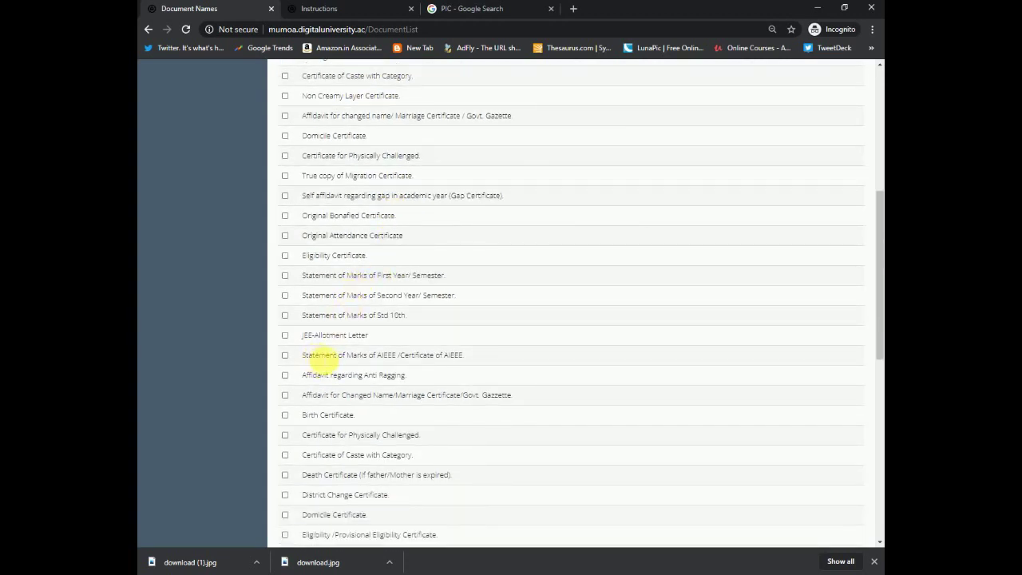
scroll(375, 352, down, 4)
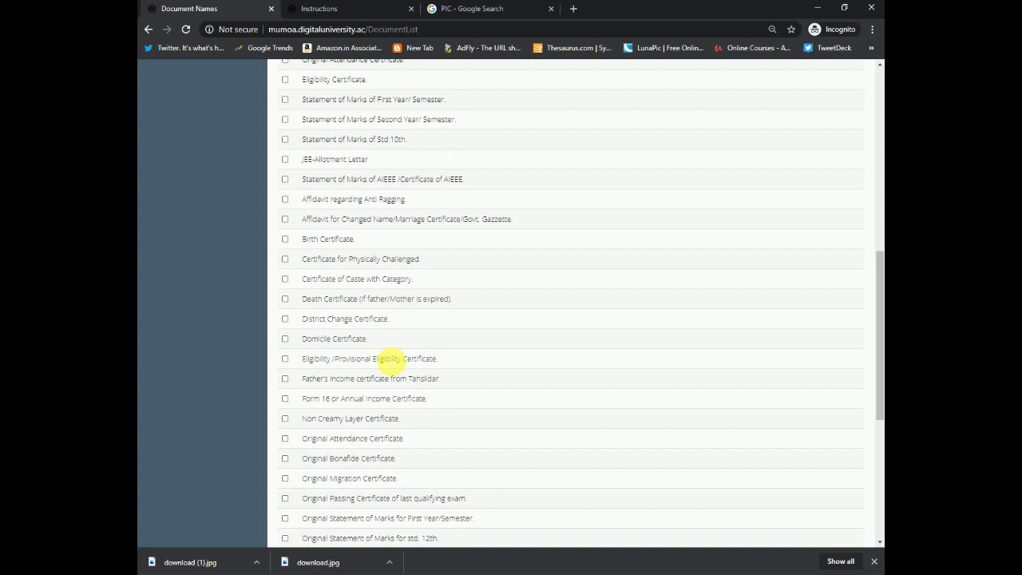
drag(355, 239, 301, 239)
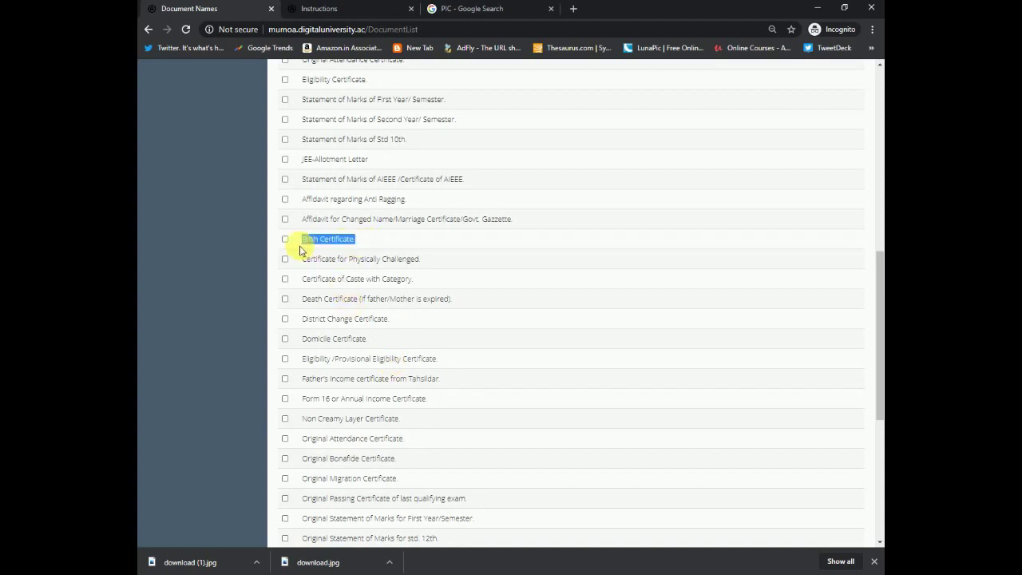
drag(303, 339, 376, 337)
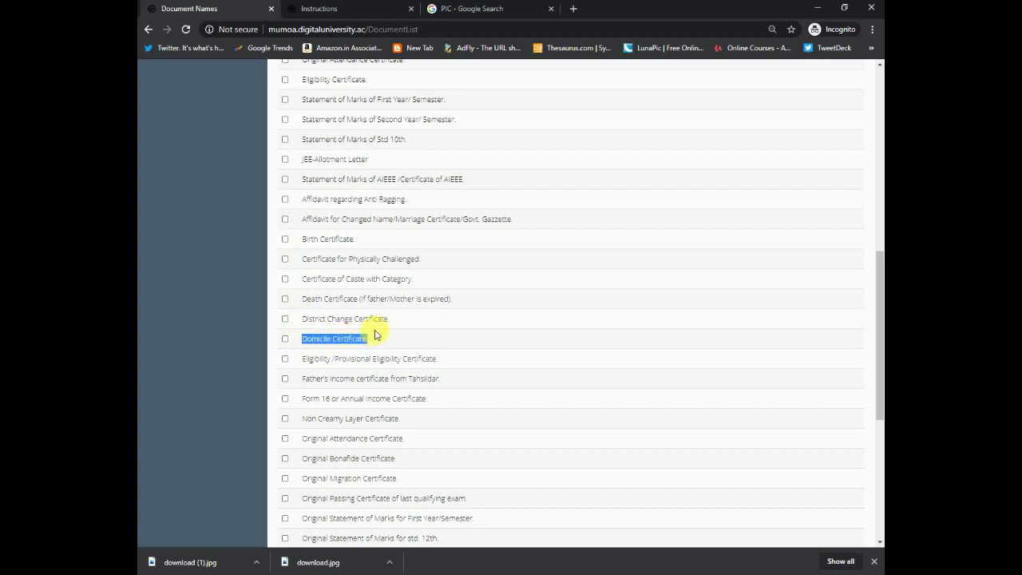
scroll(466, 267, down, 4)
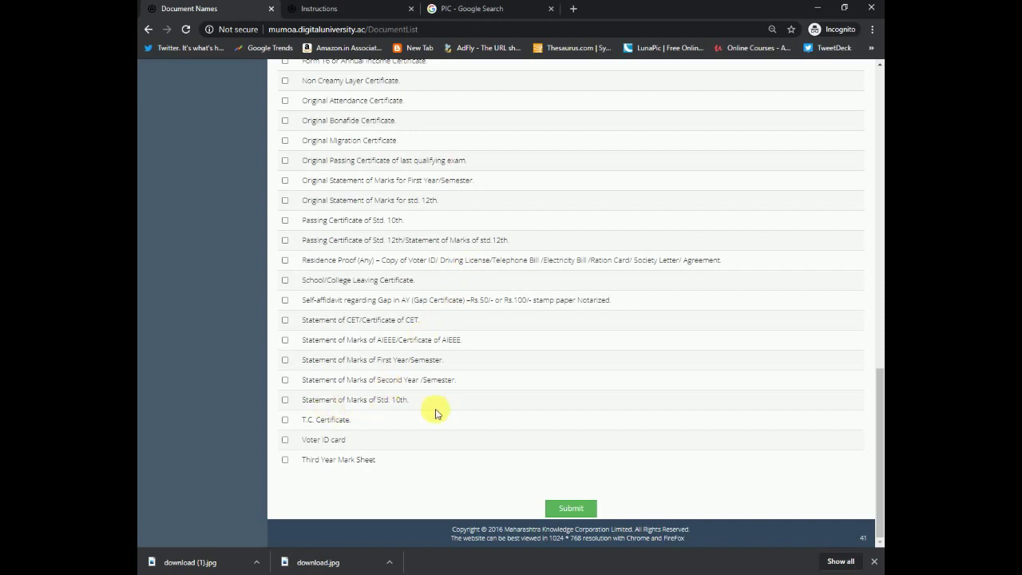
Step: Tick Statement of Marks of Std. 10th for submission
click(285, 399)
scroll(496, 434, up, 3)
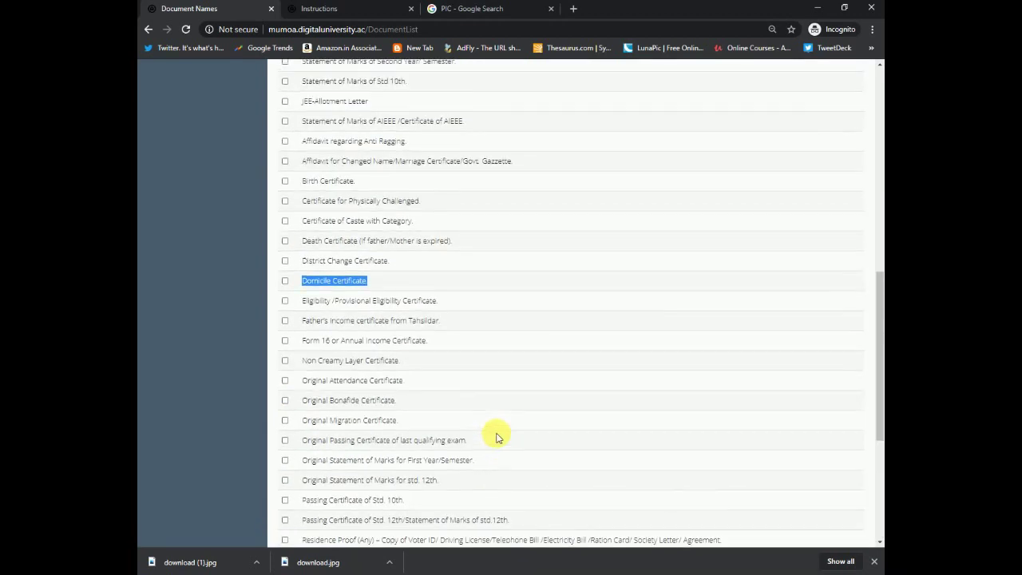
scroll(495, 437, up, 5)
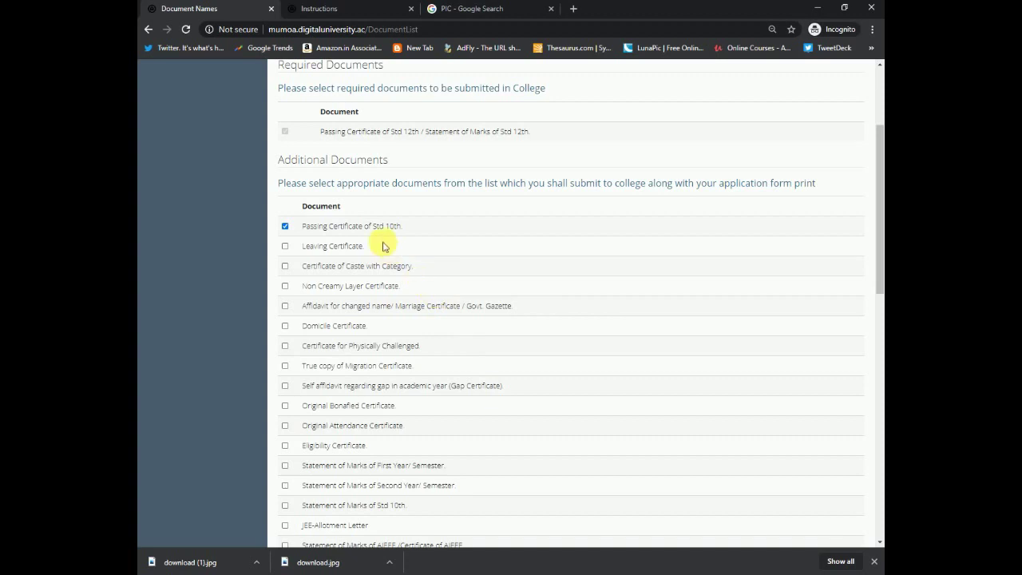
scroll(381, 242, down, 10)
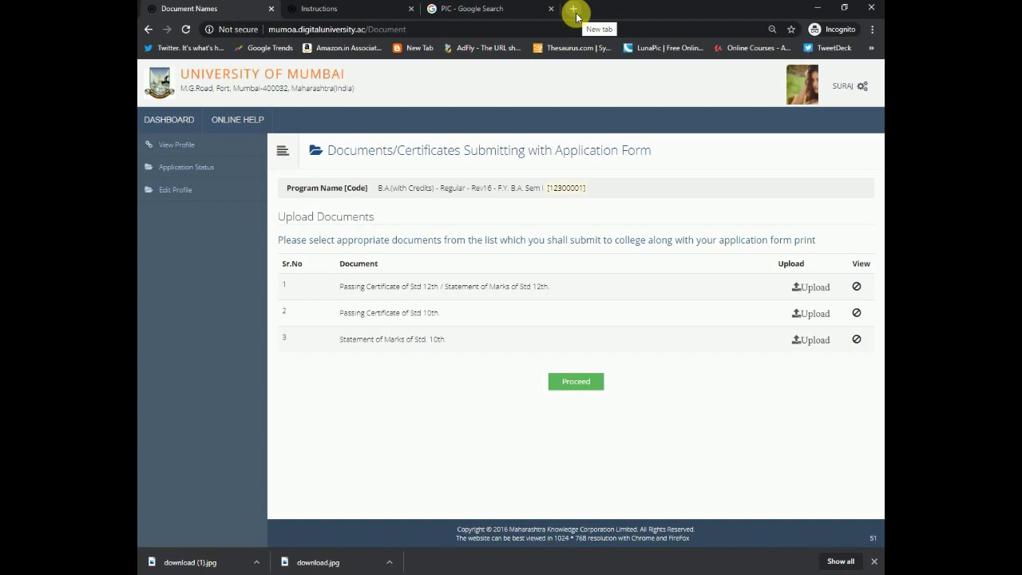
Step: Upload download (1).jpg as the Std 12th certificate
click(805, 286)
click(493, 220)
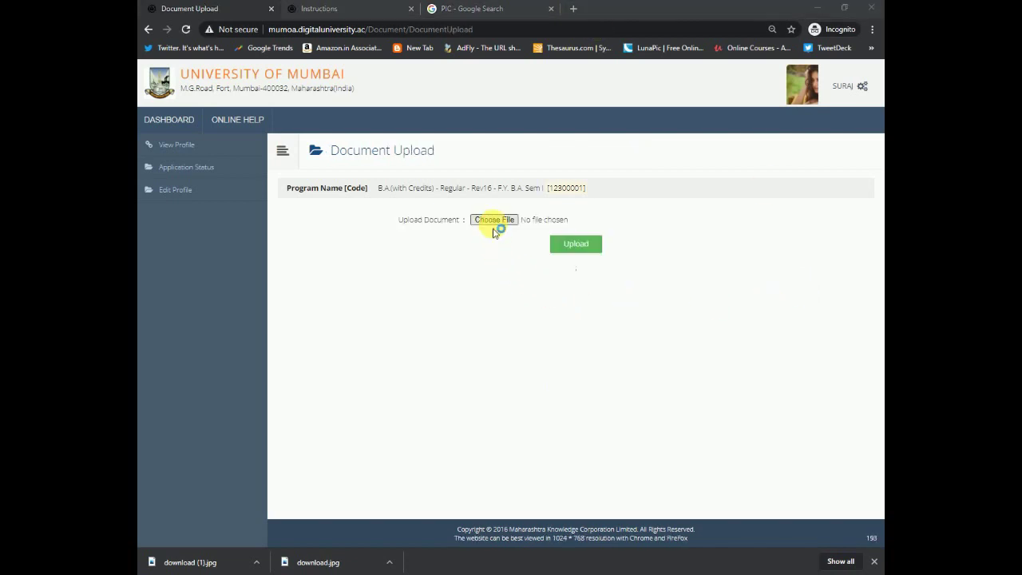
double_click(280, 118)
click(601, 250)
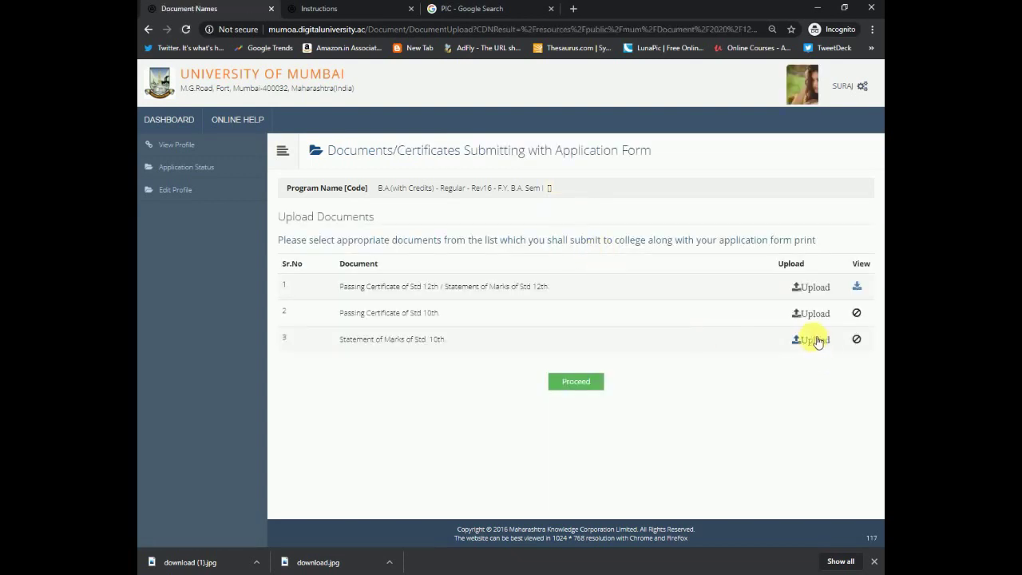
Step: Upload download (1).jpg as the Std 10th passing certificate
click(814, 313)
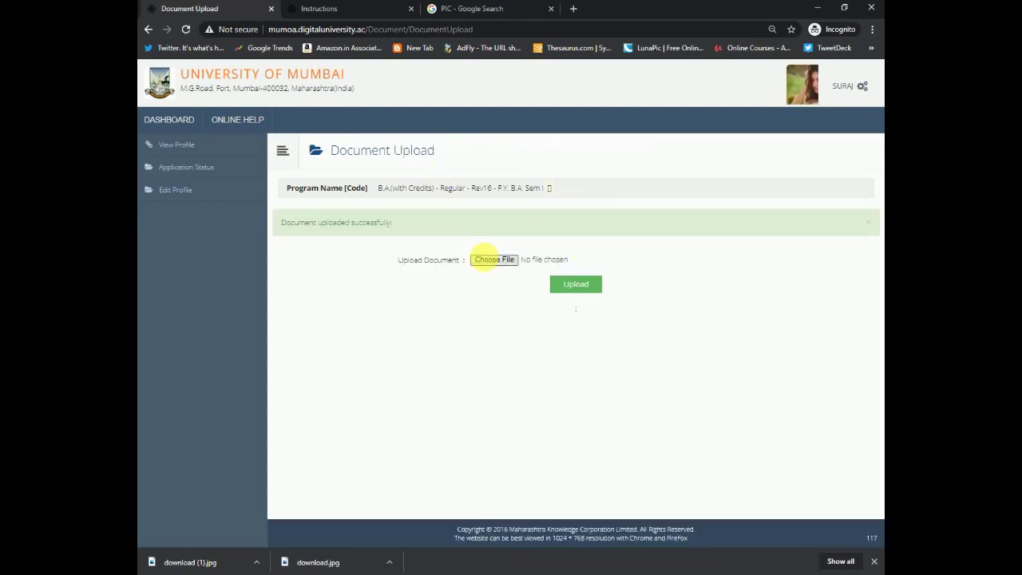
click(495, 260)
click(278, 107)
double_click(278, 107)
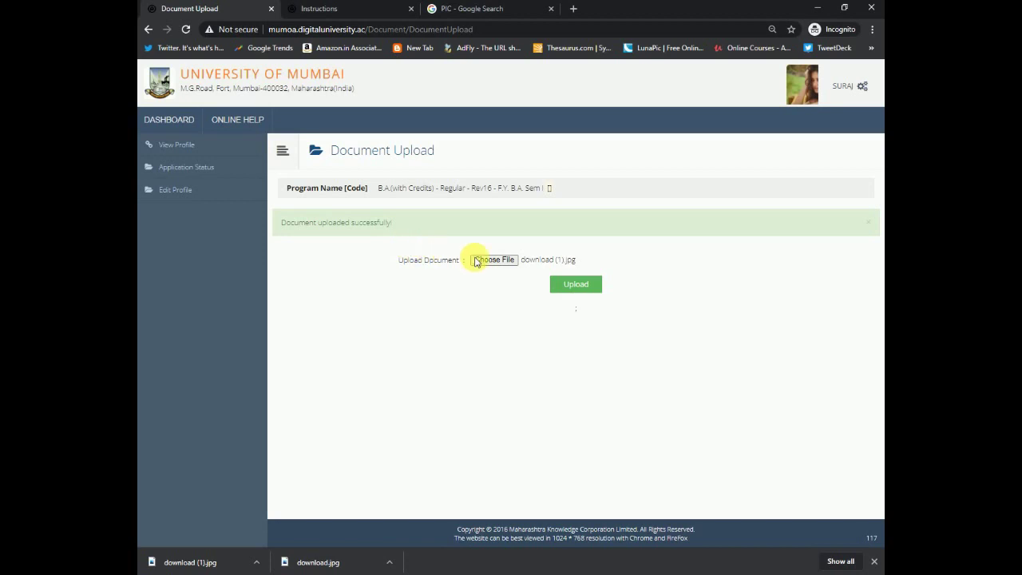
click(551, 284)
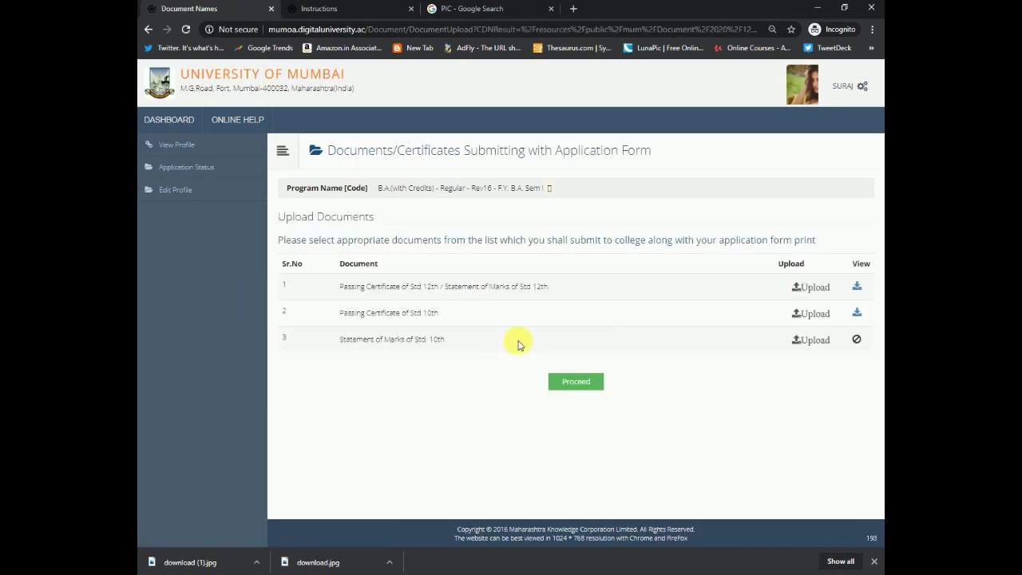
Step: Upload download (1).jpg for the Std 10th marks statement, then preview the 12th certificate upload
click(813, 340)
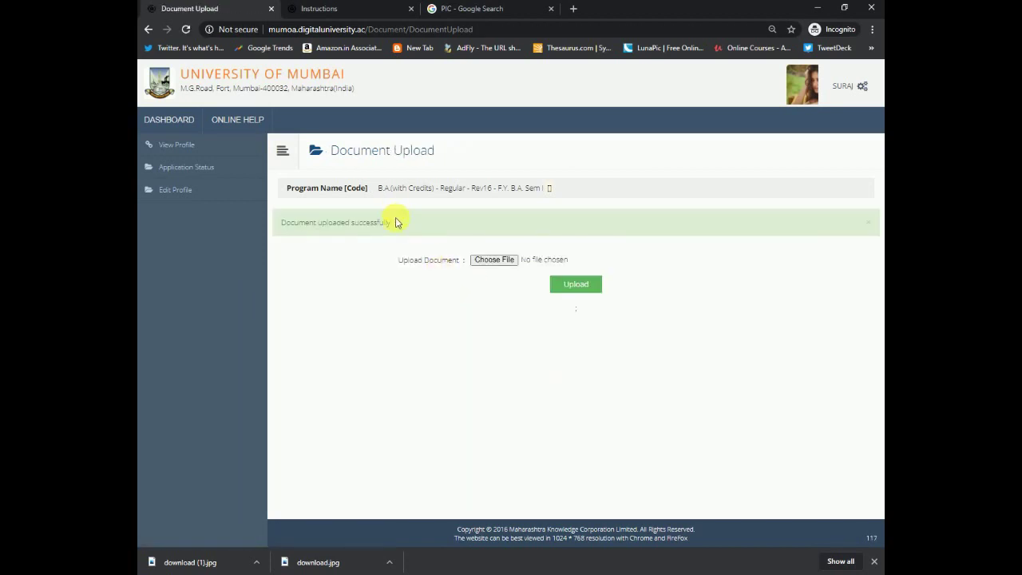
click(501, 261)
click(274, 114)
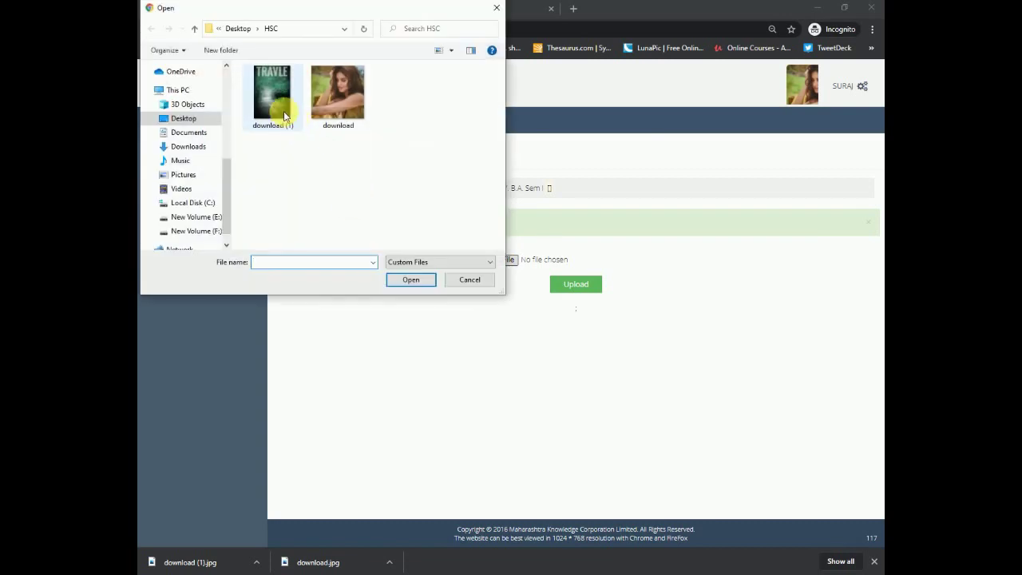
double_click(282, 116)
click(559, 286)
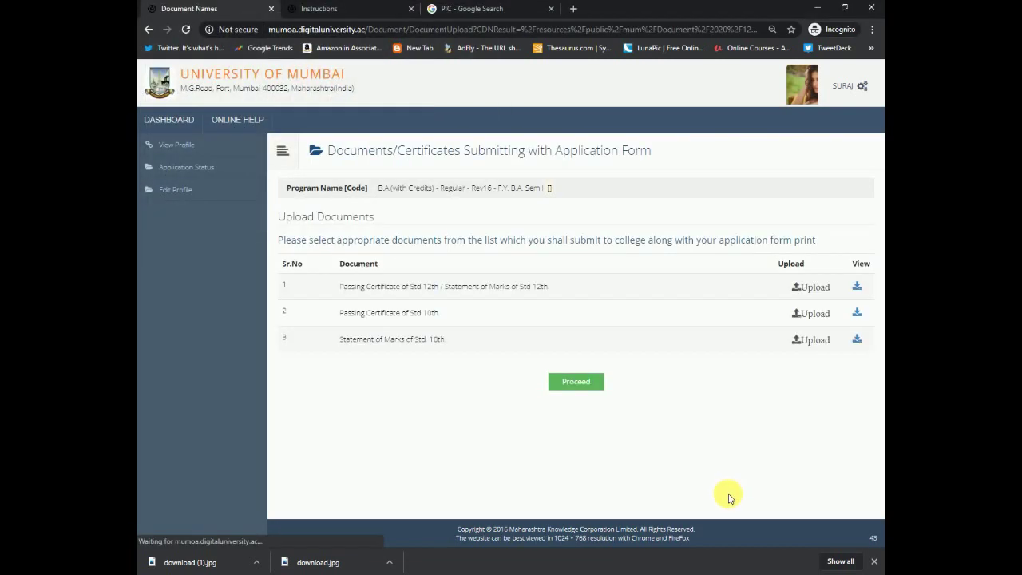
click(857, 287)
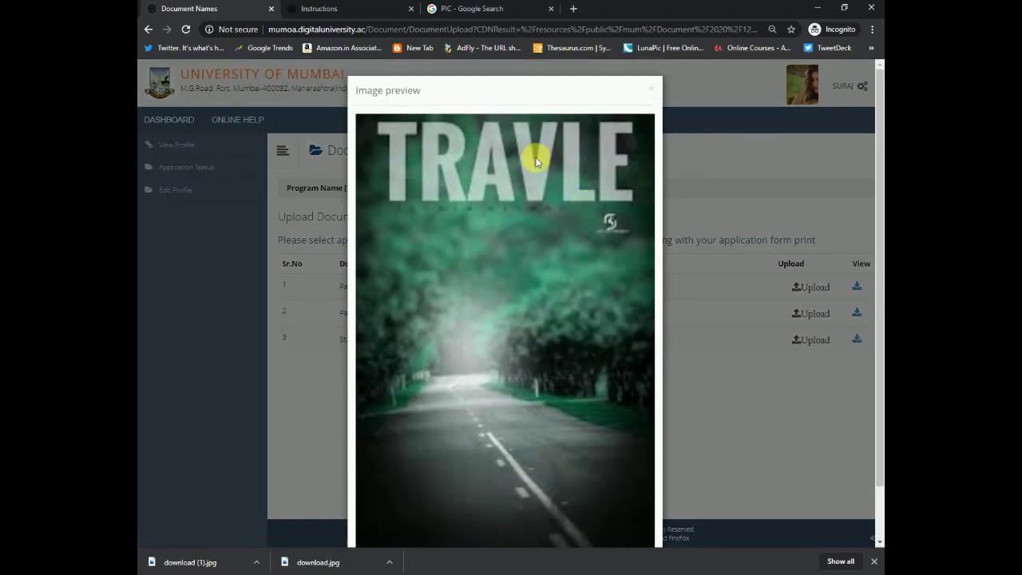
click(654, 86)
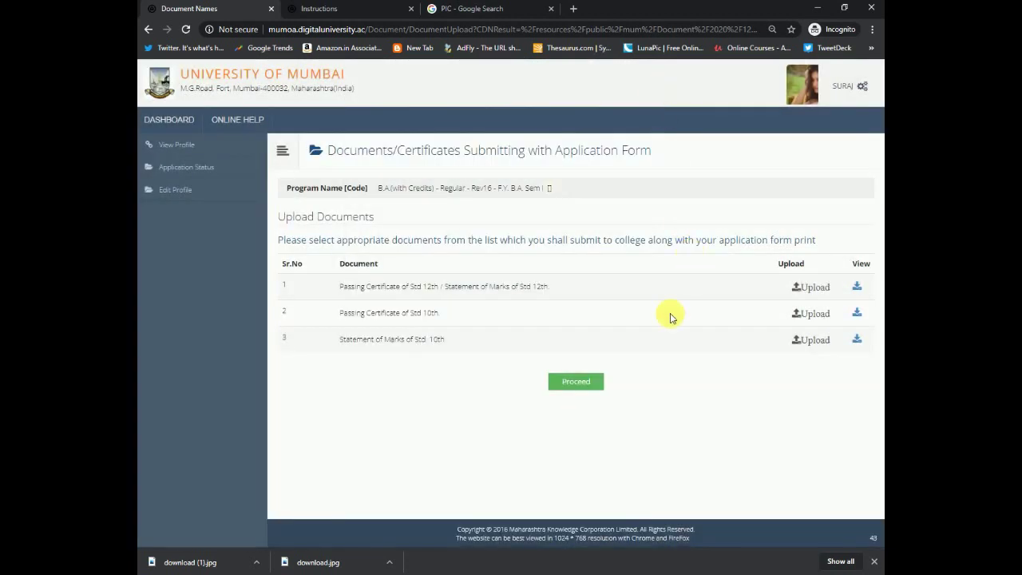
Step: Submit the application and save the e-Suvidha ticket via Microsoft Print to PDF as '7'
click(578, 384)
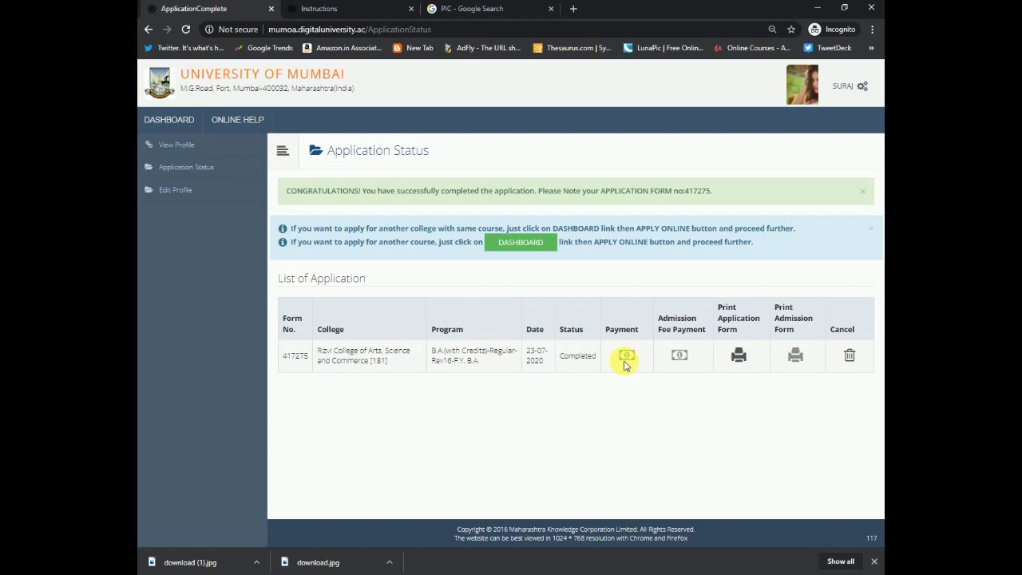
click(738, 358)
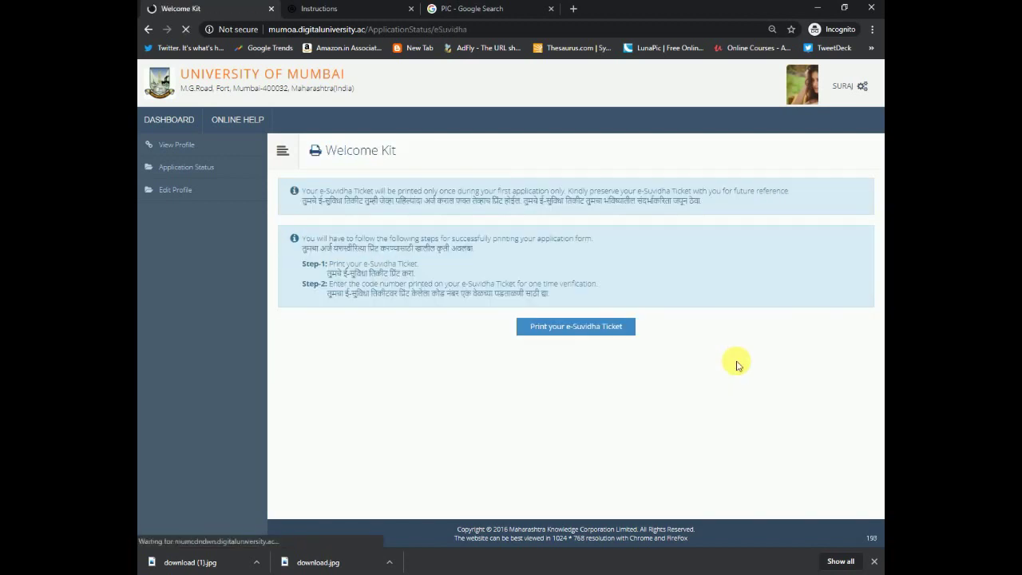
click(565, 326)
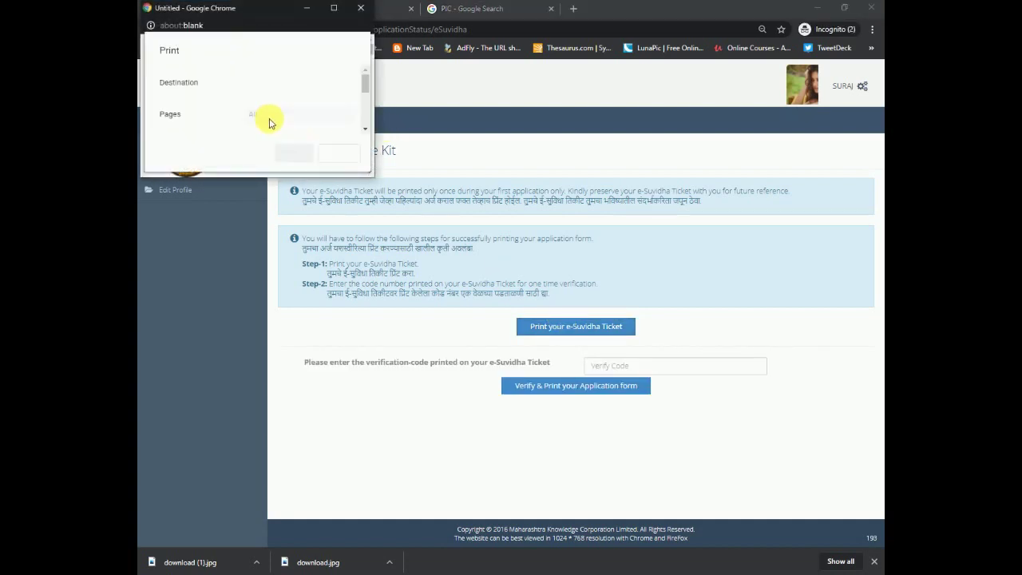
click(291, 154)
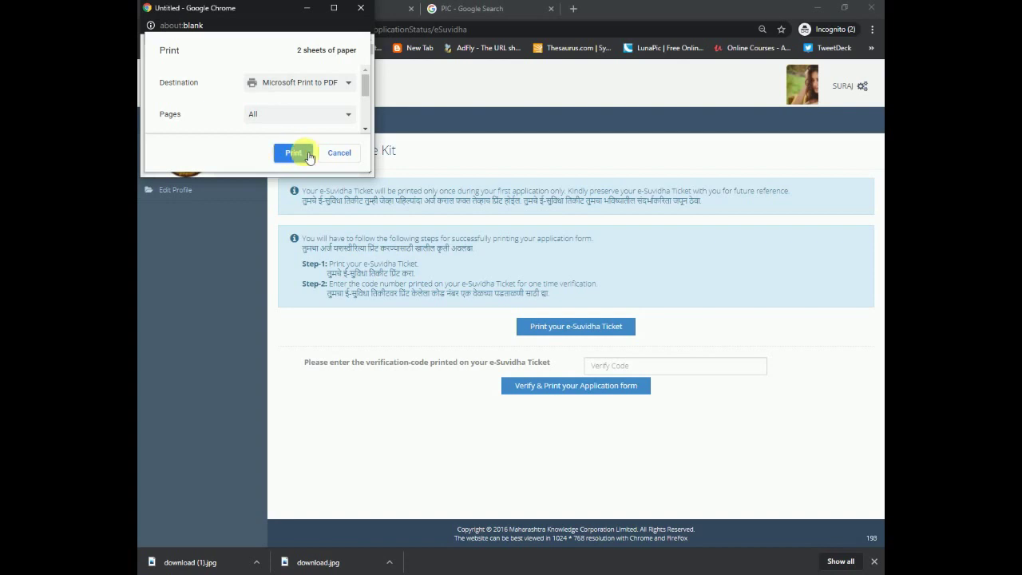
click(300, 153)
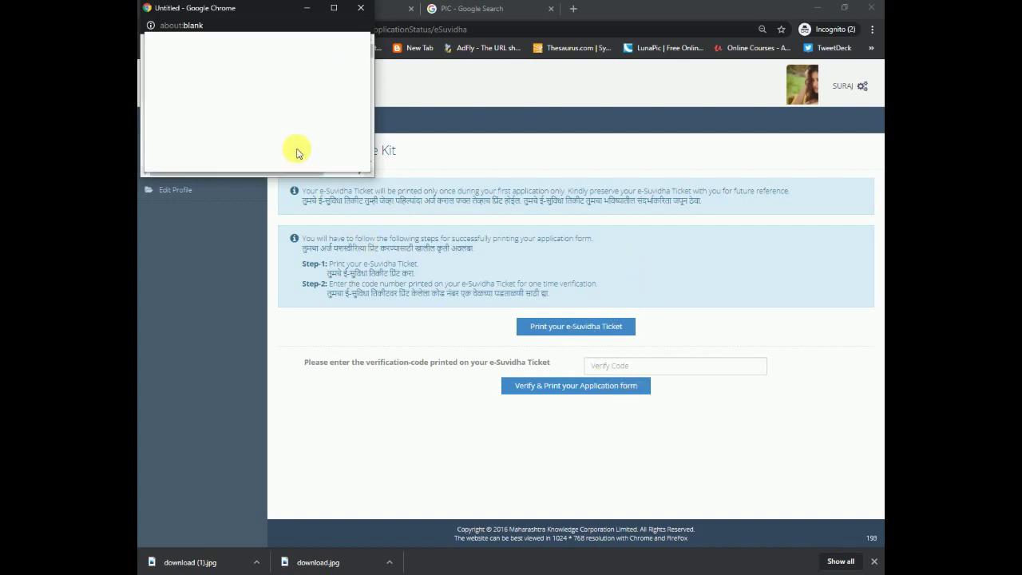
click(308, 239)
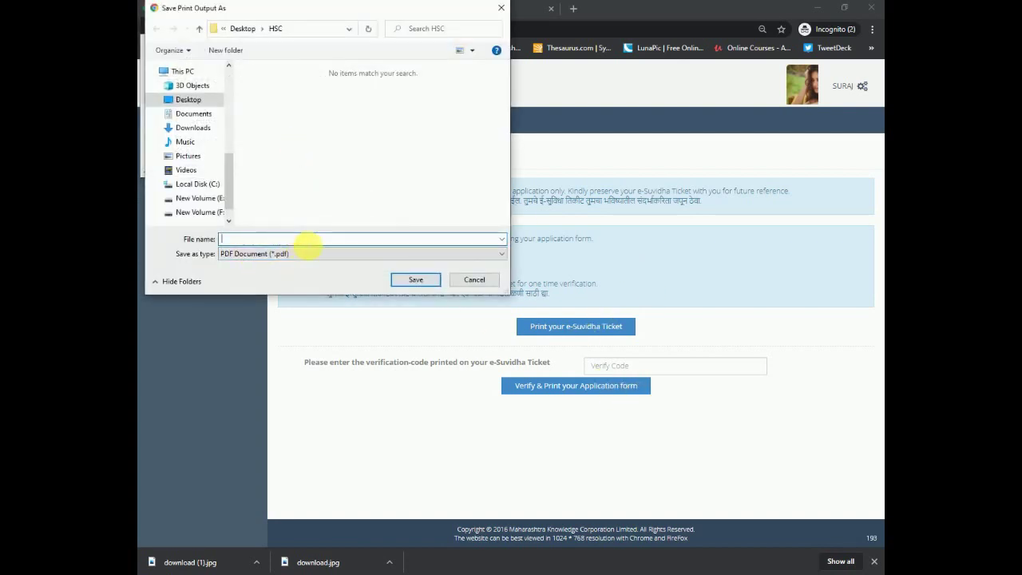
text(7)
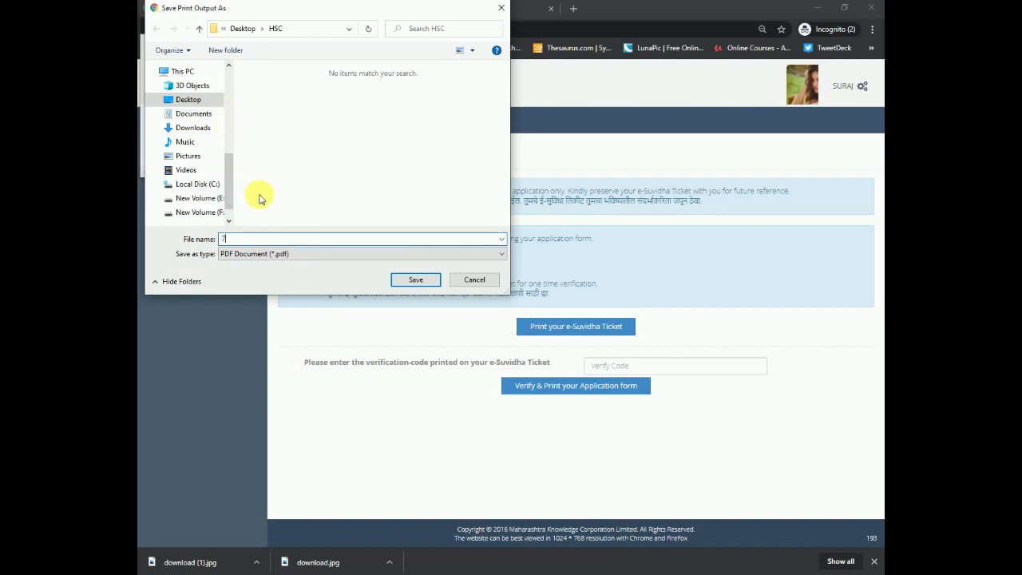
click(400, 288)
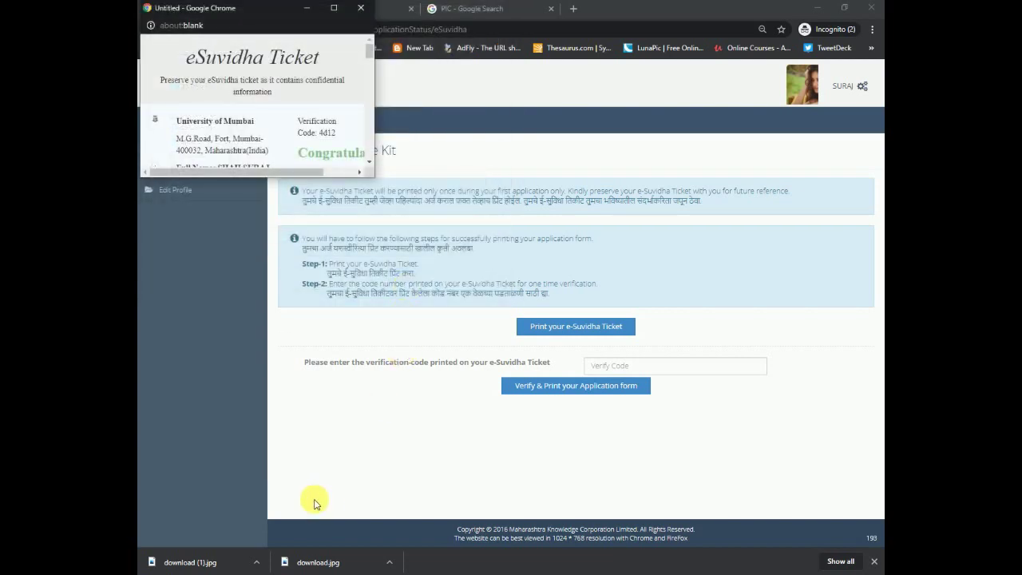
Step: Copy the verification code from the ticket and return to the Welcome Kit page
click(334, 8)
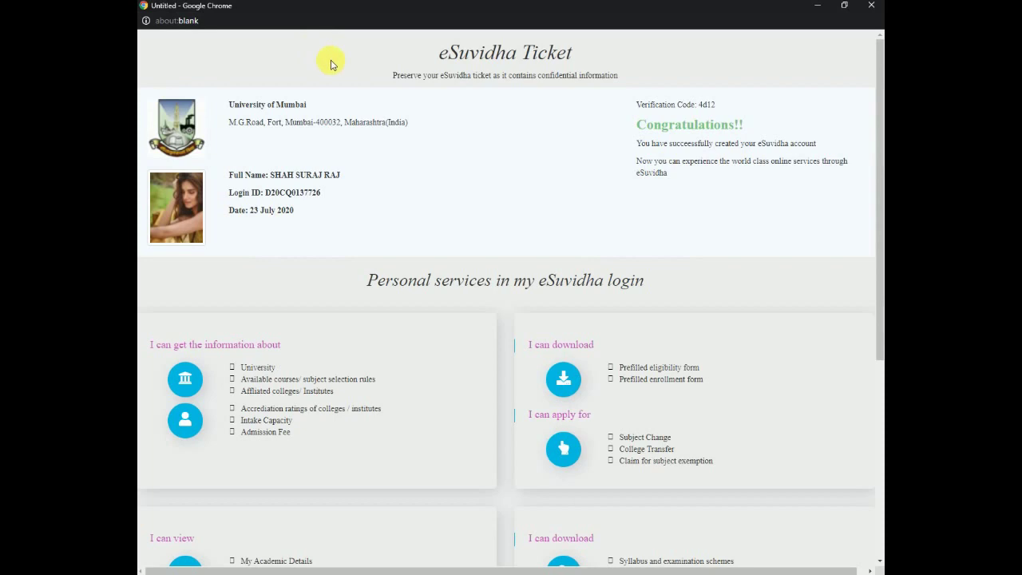
drag(733, 104, 708, 104)
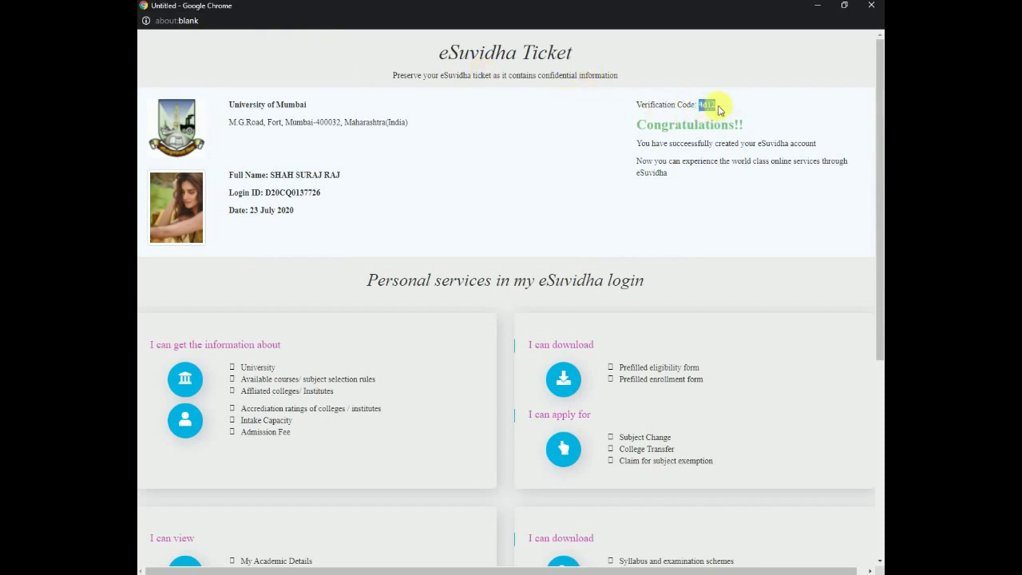
click(685, 193)
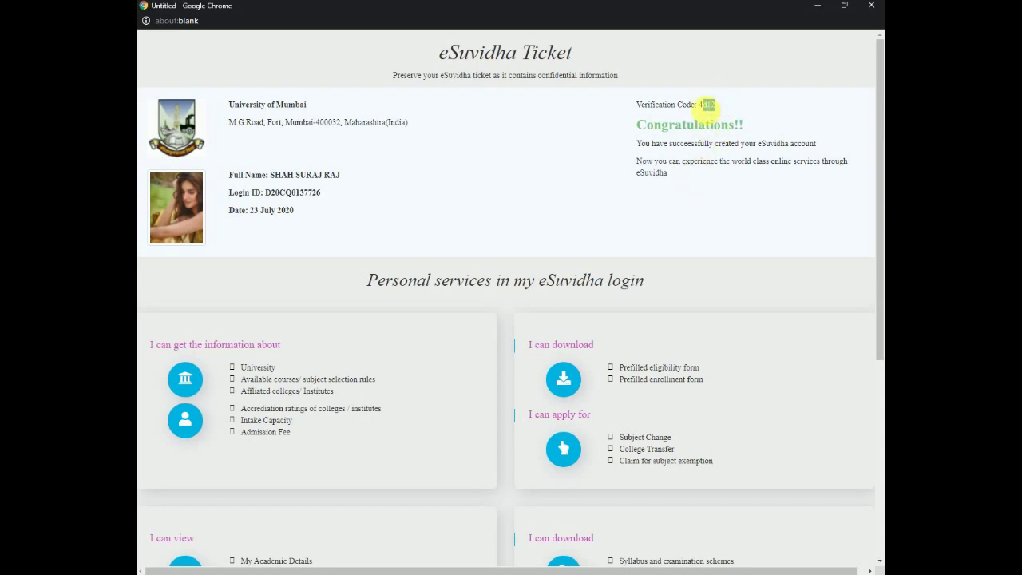
right_click(708, 105)
click(712, 112)
click(814, 6)
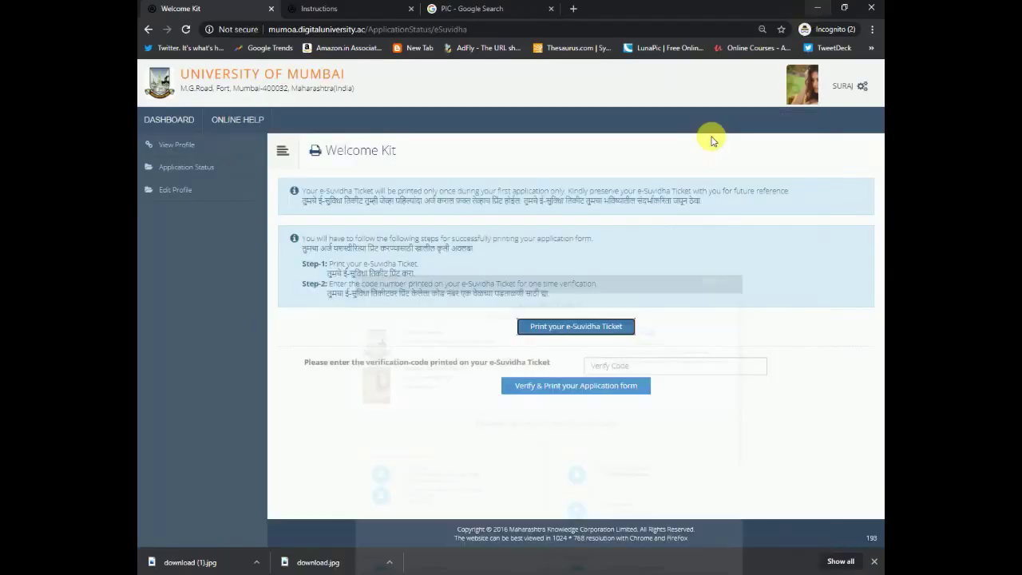
Step: Paste the verification code into Verify Code, verify it, and print the application form to PDF
right_click(610, 365)
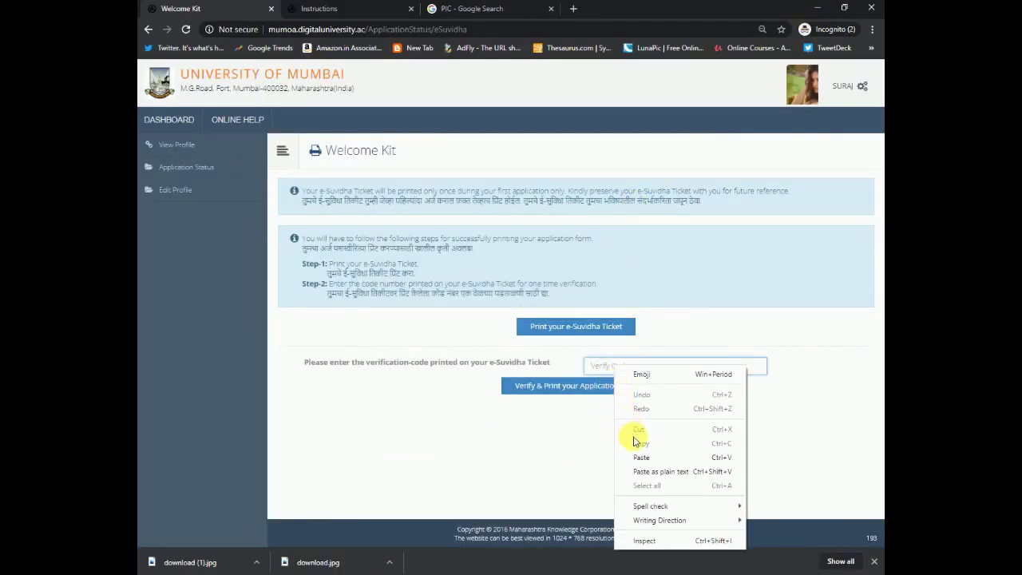
click(634, 456)
click(566, 389)
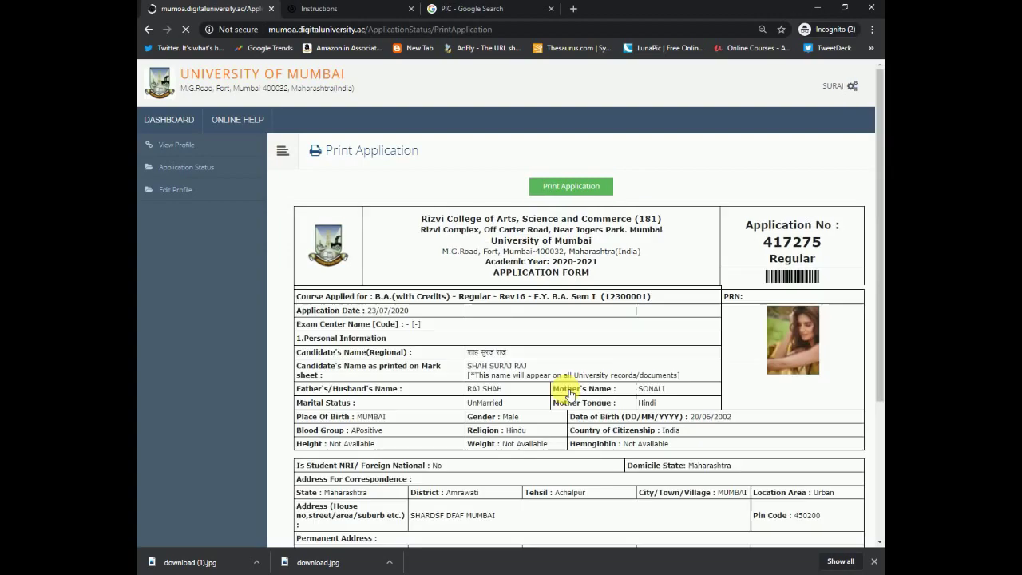
scroll(823, 379, down, 2)
scroll(822, 380, down, 12)
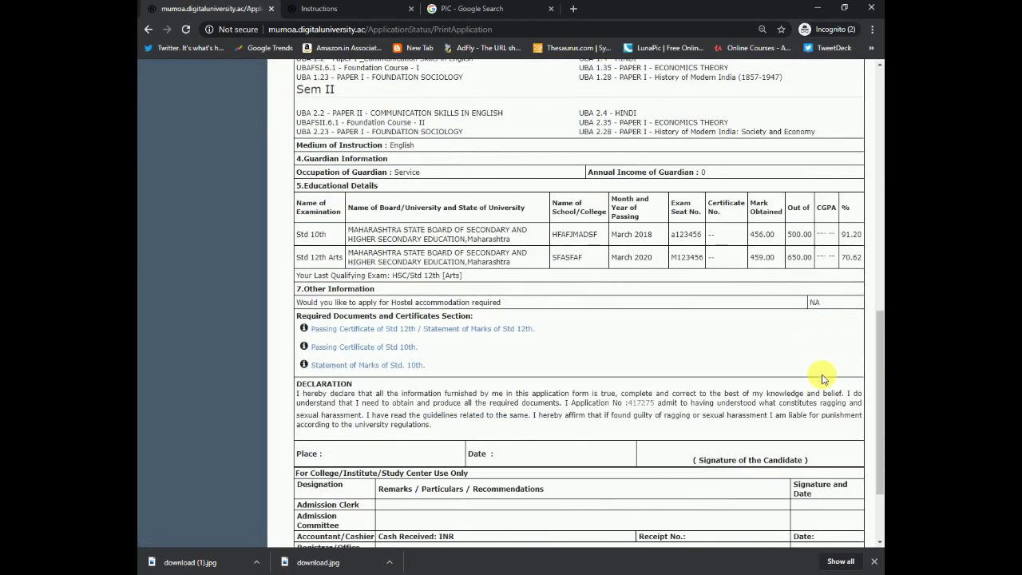
click(568, 509)
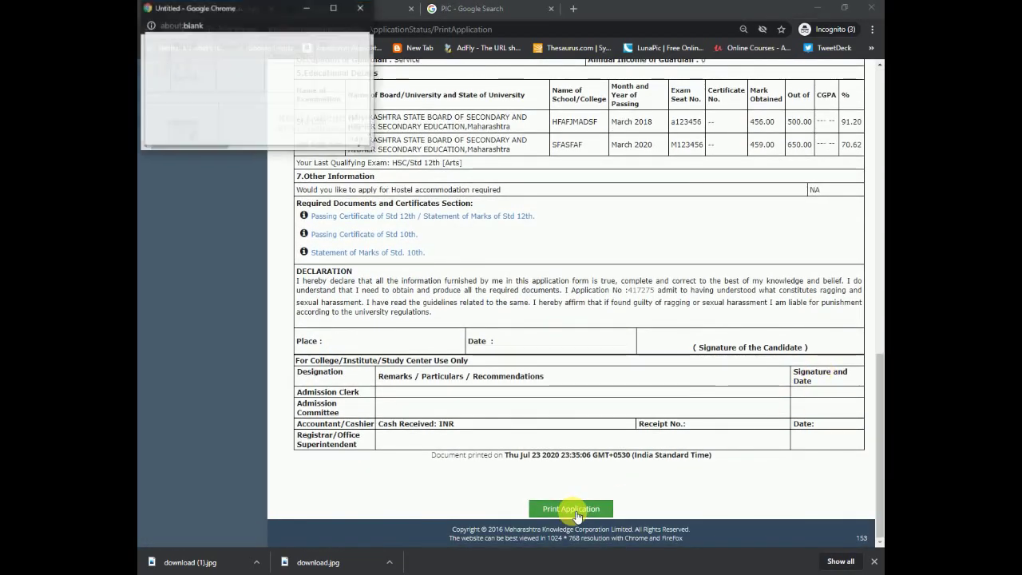
click(293, 126)
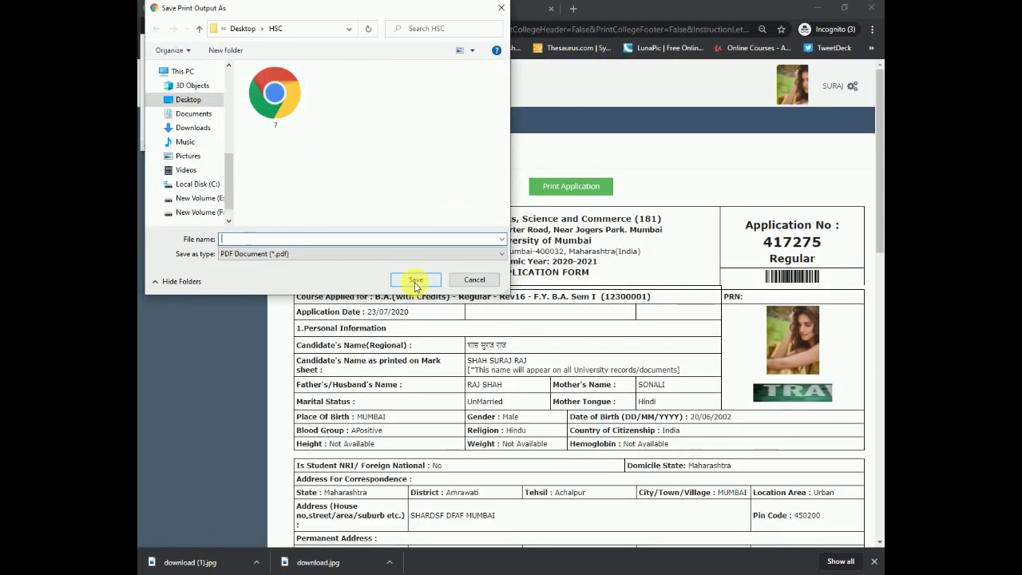
Step: Save the application form PDF as 'Po' after the invalid '//' name, then close the print window
text(//)
click(409, 284)
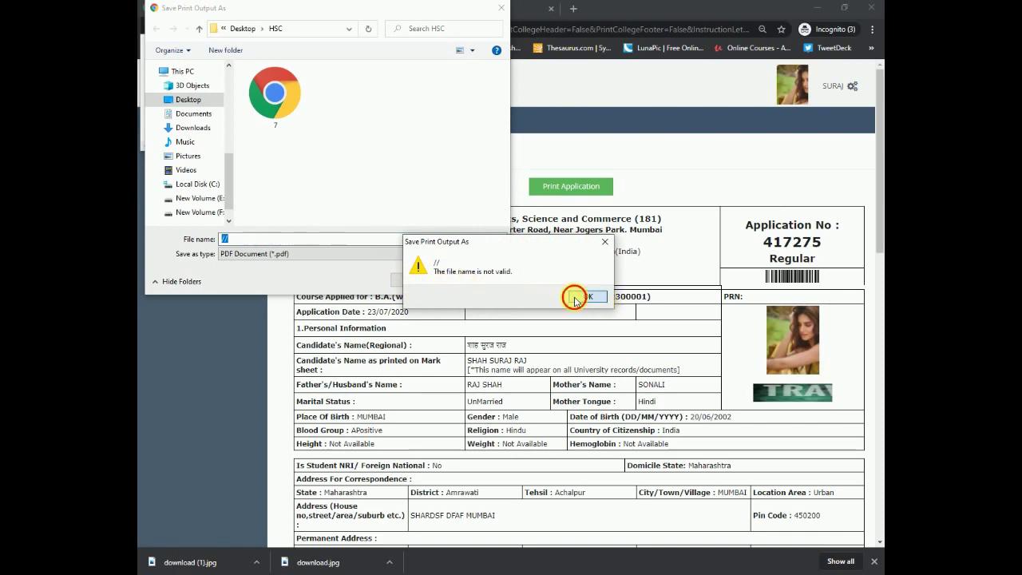
click(576, 297)
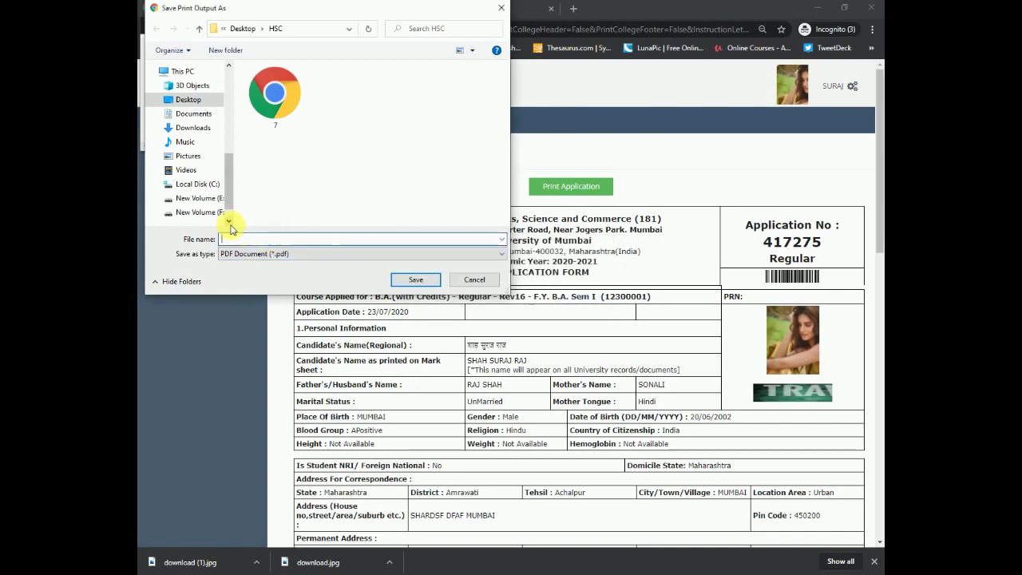
text(Po)
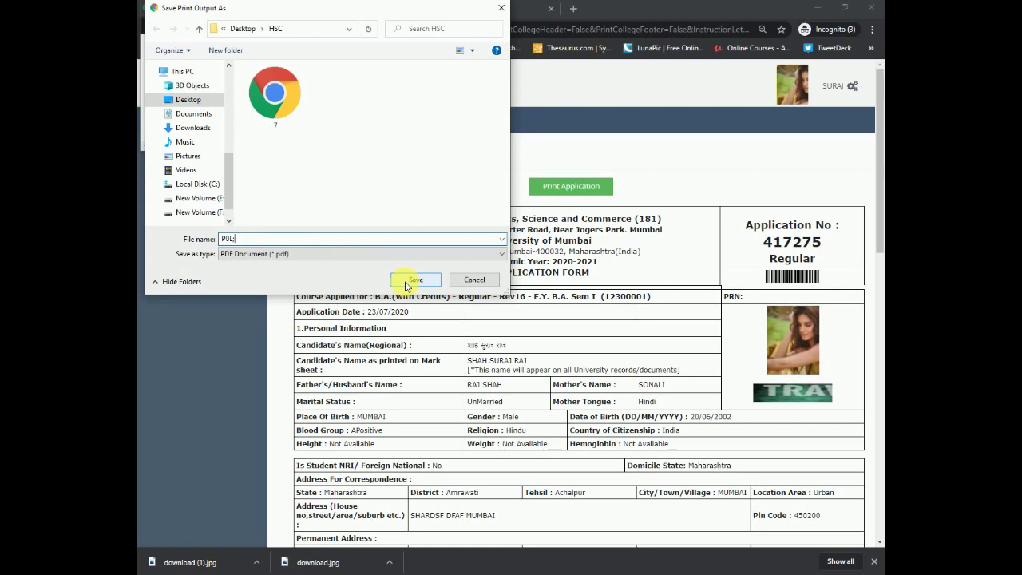
click(417, 280)
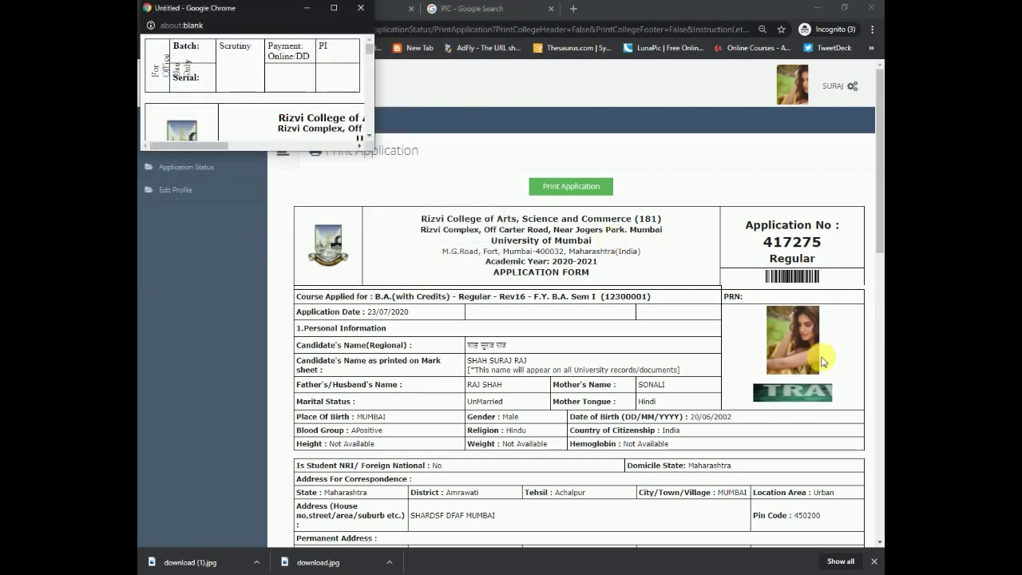
click(360, 8)
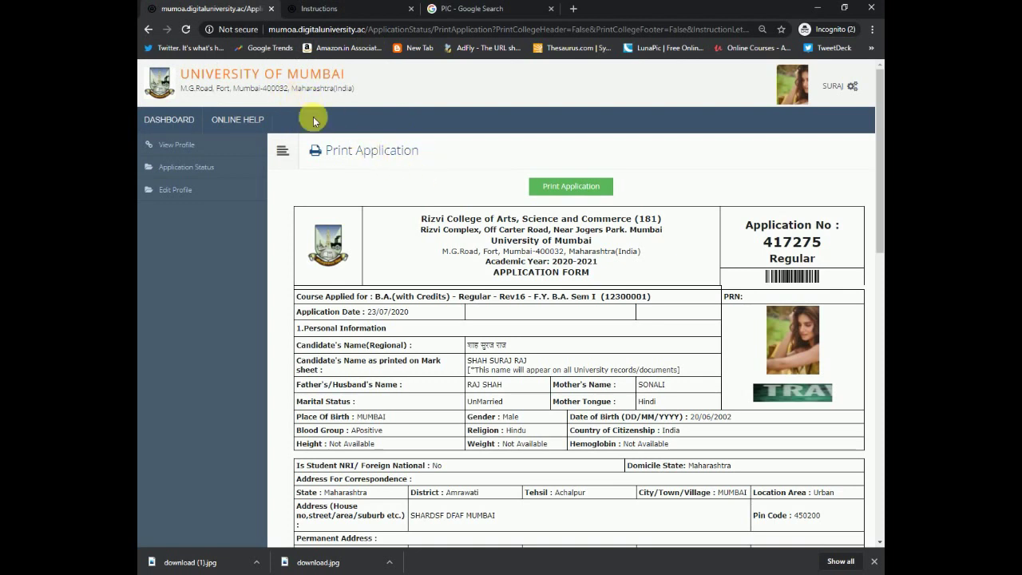
Step: Search Google for RIZVI in the other tab to reach the college site, then return to the dashboard
click(173, 123)
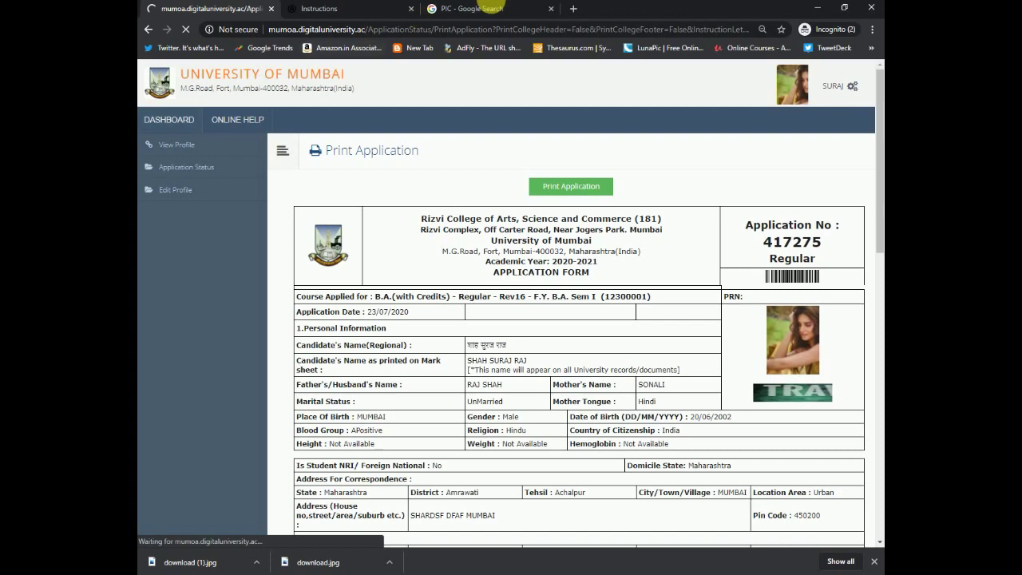
click(478, 10)
click(479, 30)
text(RIZVI)
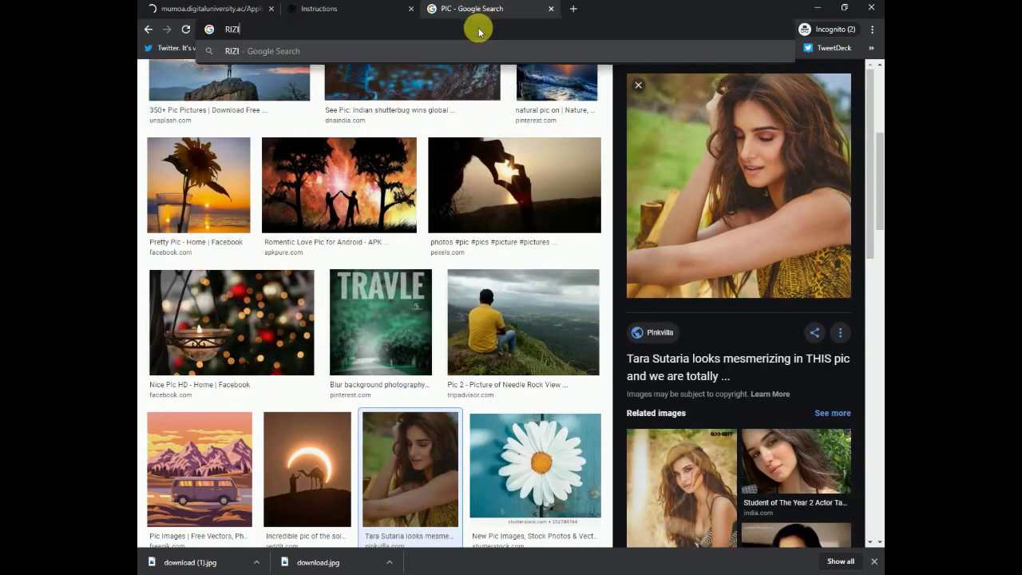
key(Return)
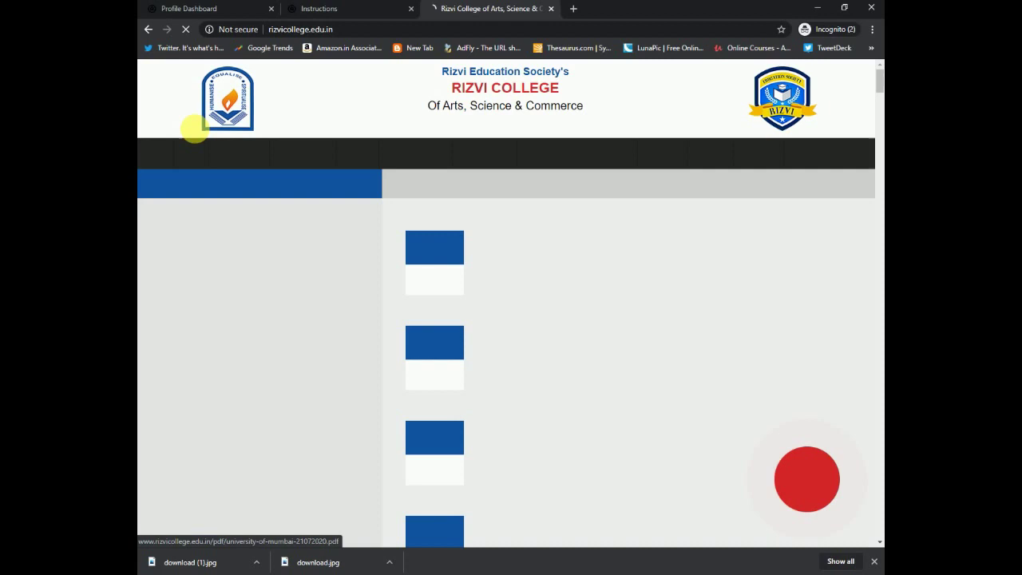
click(185, 8)
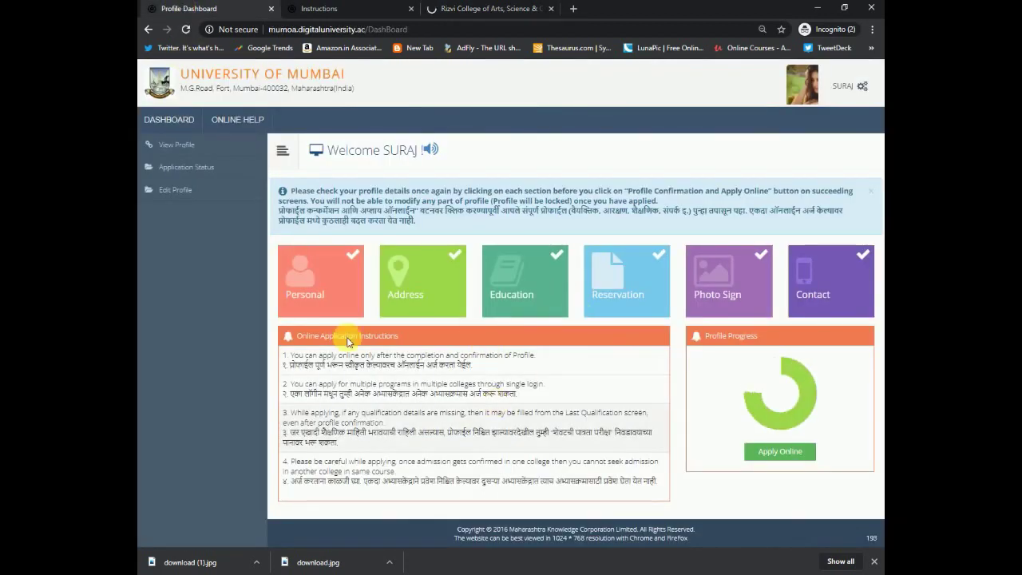
Step: Check the B.A. application shows Completed on Application Status, then switch to the Rizvi College tab
click(191, 170)
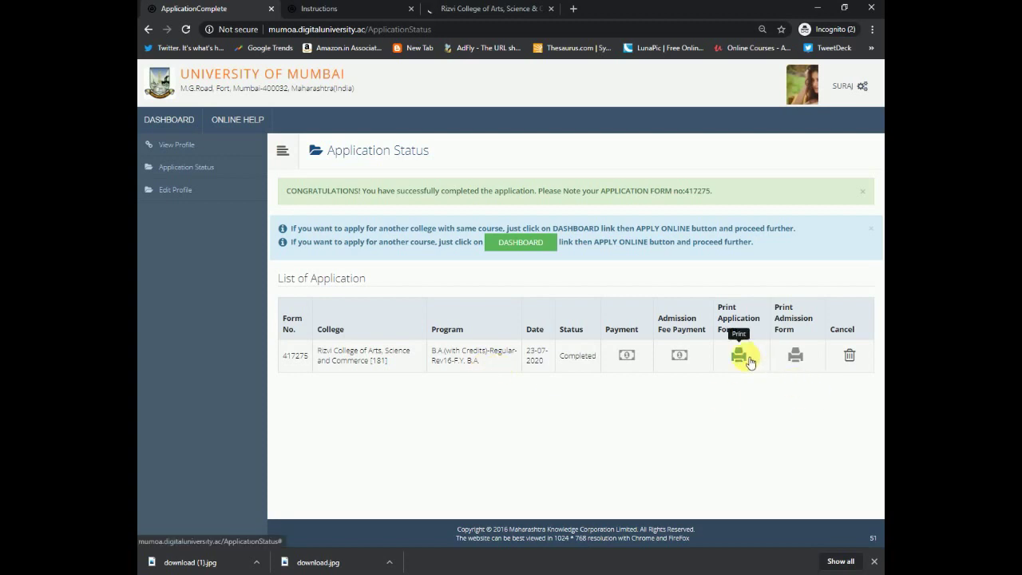
click(484, 8)
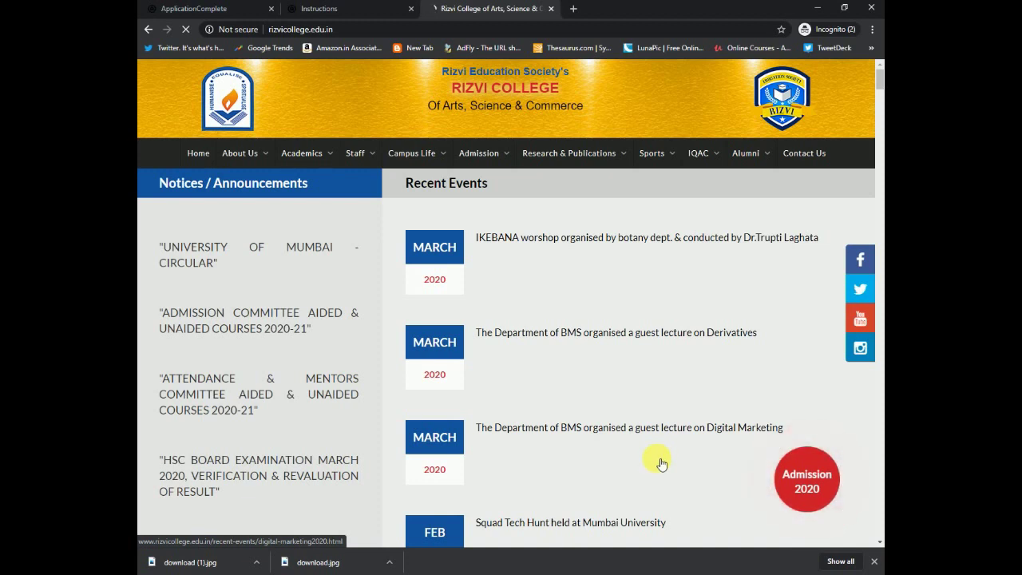
Step: Open Rizvi College's Admission 2020 Registration for Admission PDF guide and scroll through it
click(816, 495)
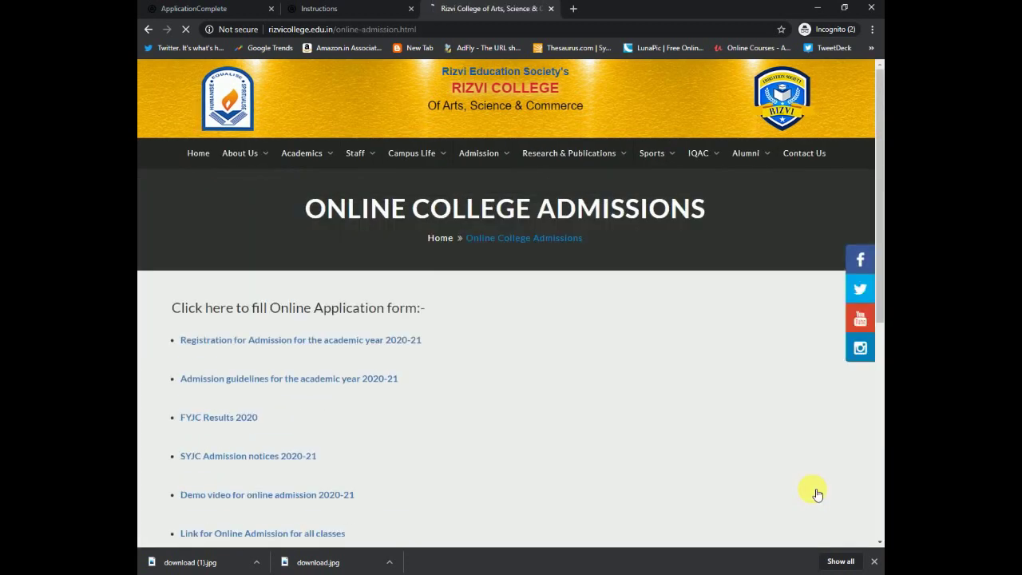
click(322, 344)
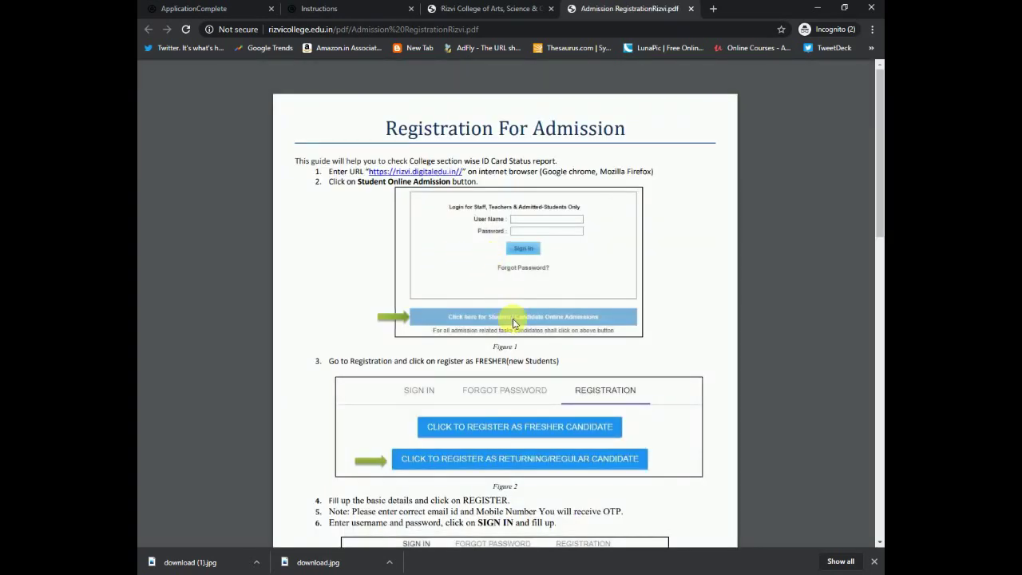
scroll(514, 323, down, 5)
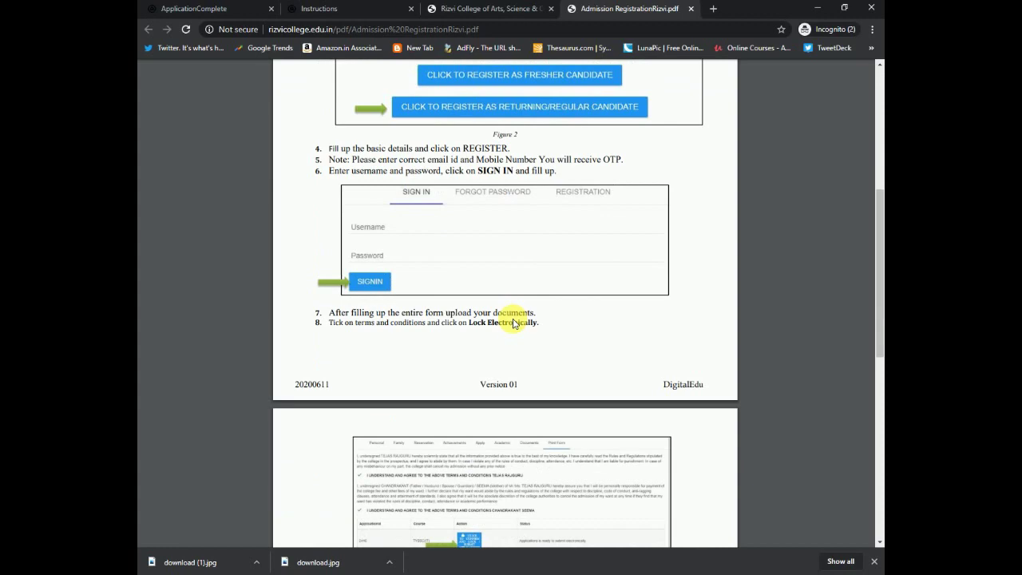
scroll(513, 323, down, 4)
scroll(534, 326, down, 3)
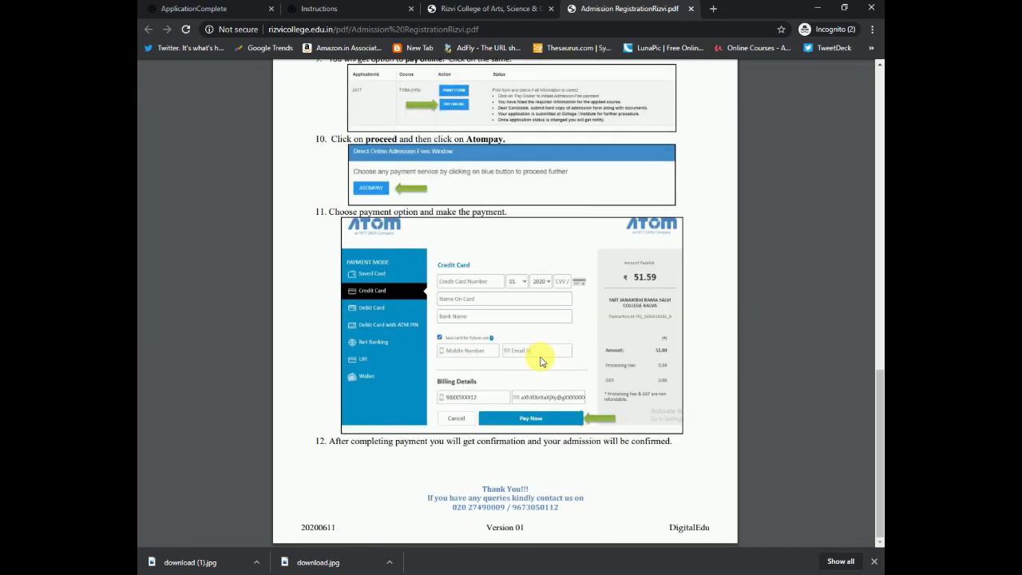
scroll(541, 361, up, 15)
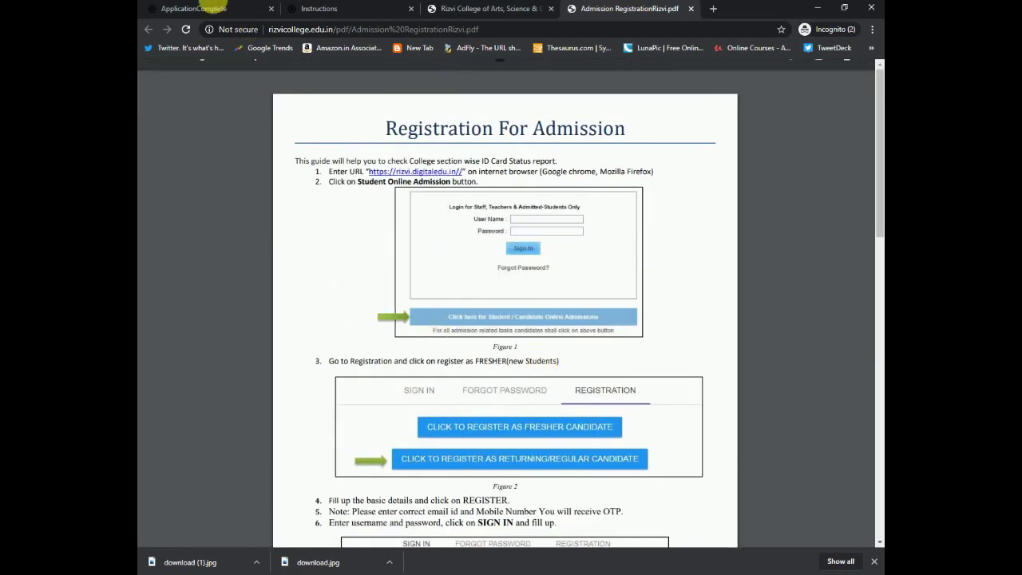
Step: Move between the status, guide and admissions tabs, ending on the application status page
click(200, 8)
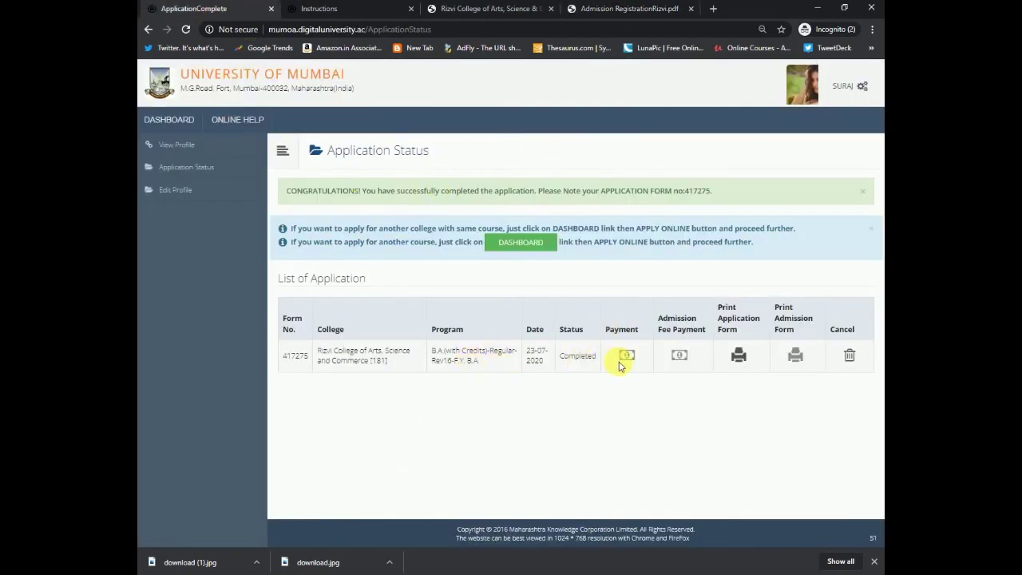
click(605, 11)
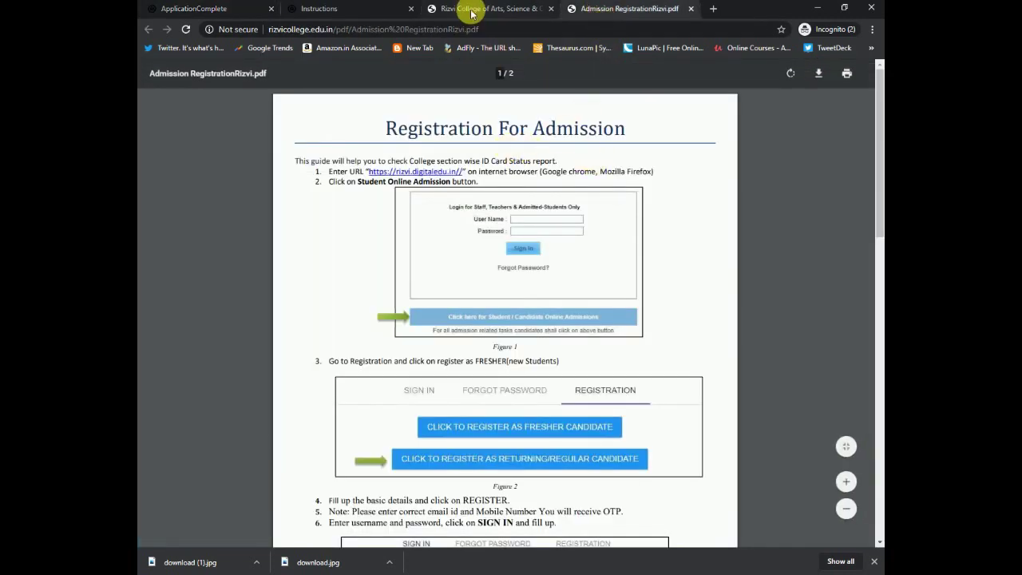
click(471, 10)
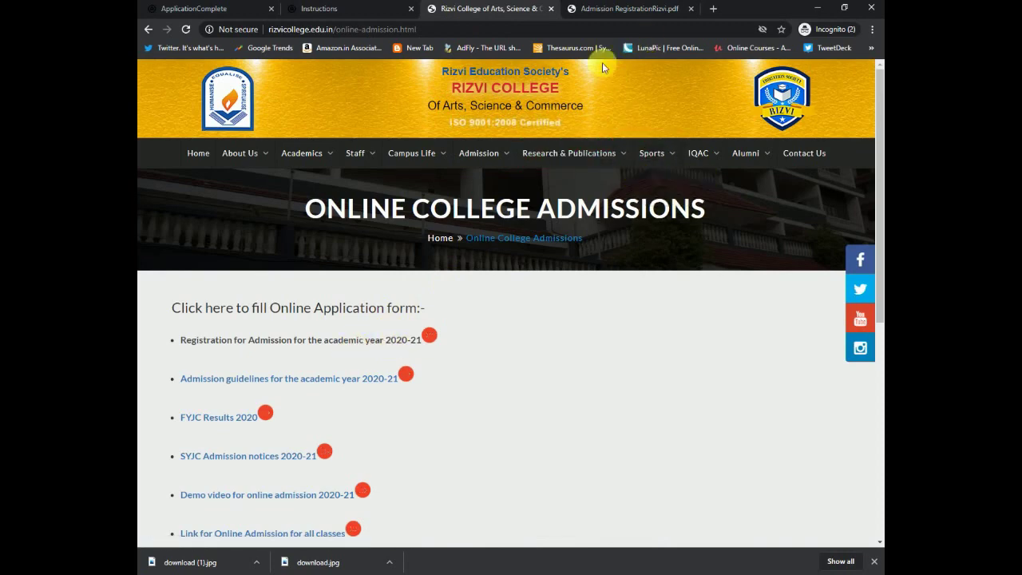
click(607, 9)
scroll(569, 384, down, 15)
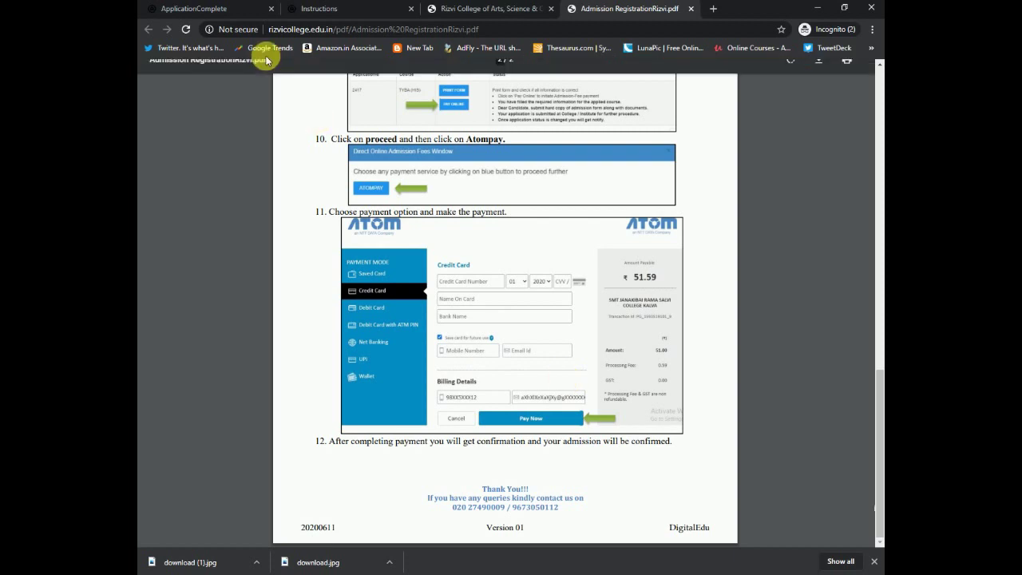
click(212, 8)
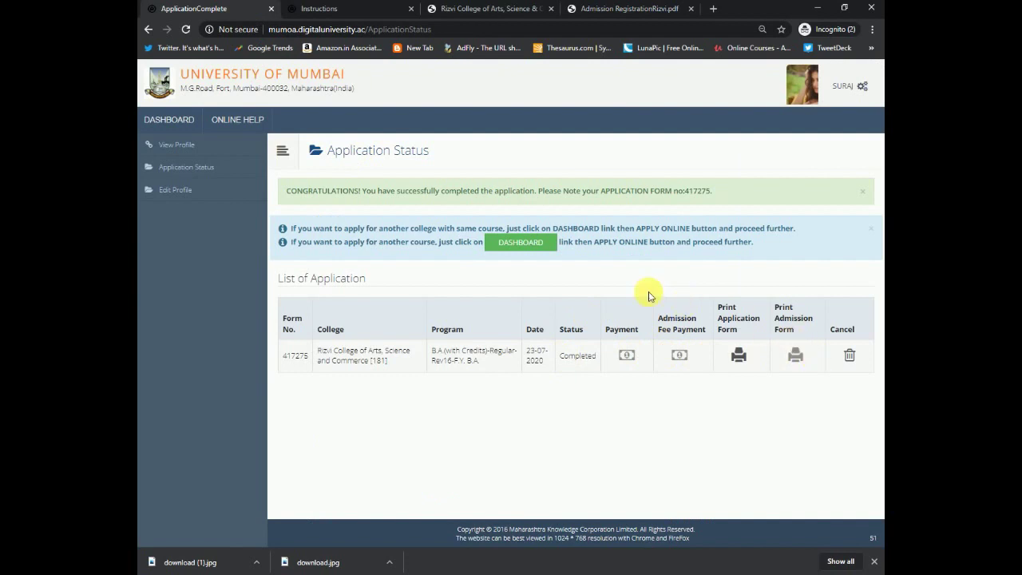
Step: Search b.COM, apply for B.Com. (A. and F.) 22300002, and accept the eligibility criteria
click(537, 245)
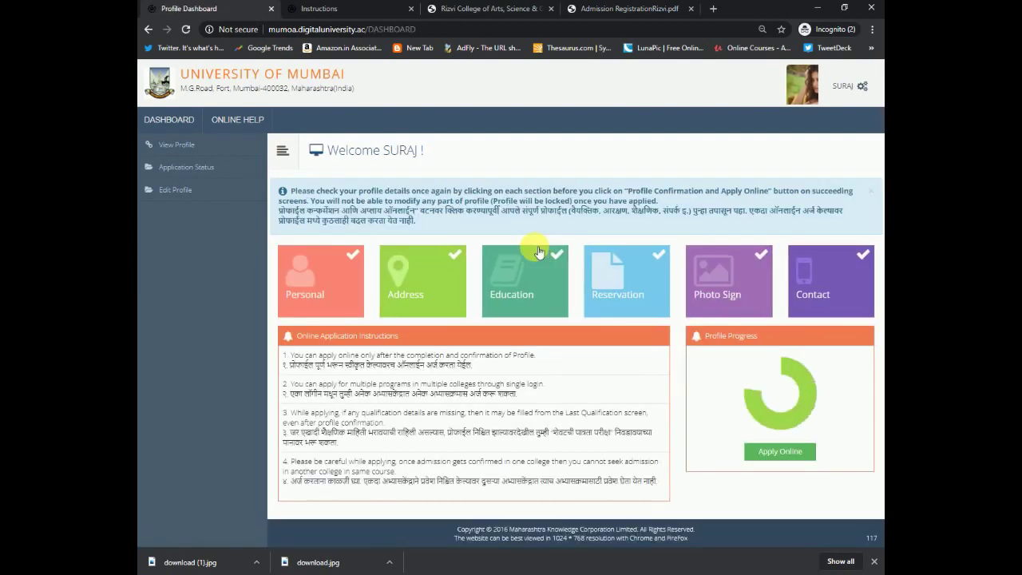
click(780, 453)
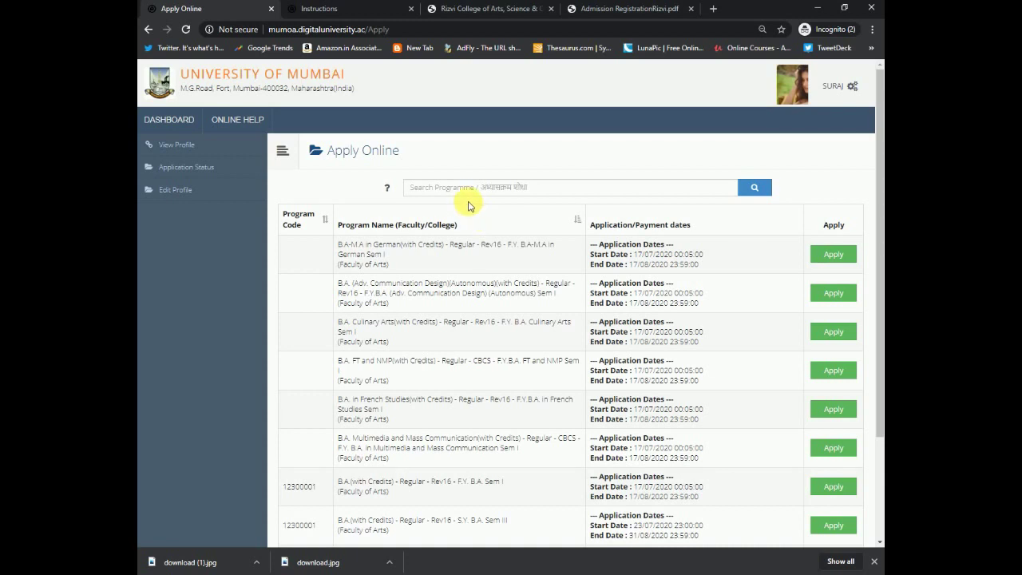
click(467, 192)
text(b.COM)
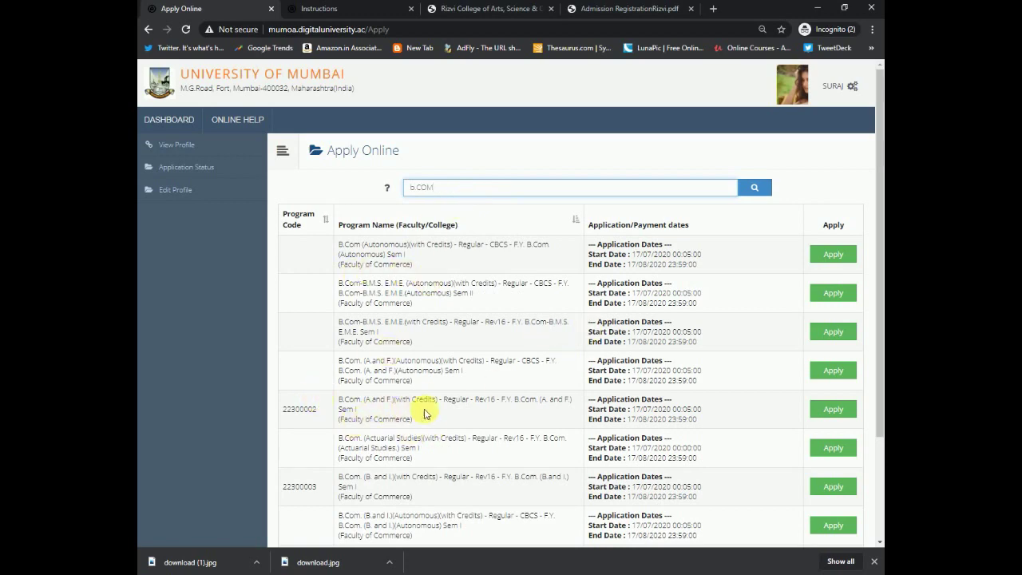
click(849, 409)
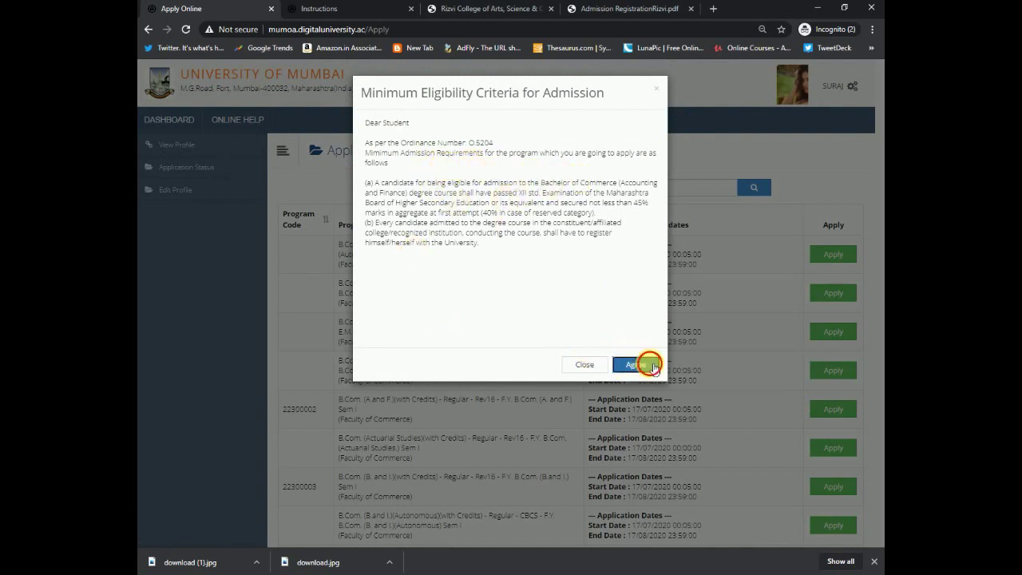
click(650, 365)
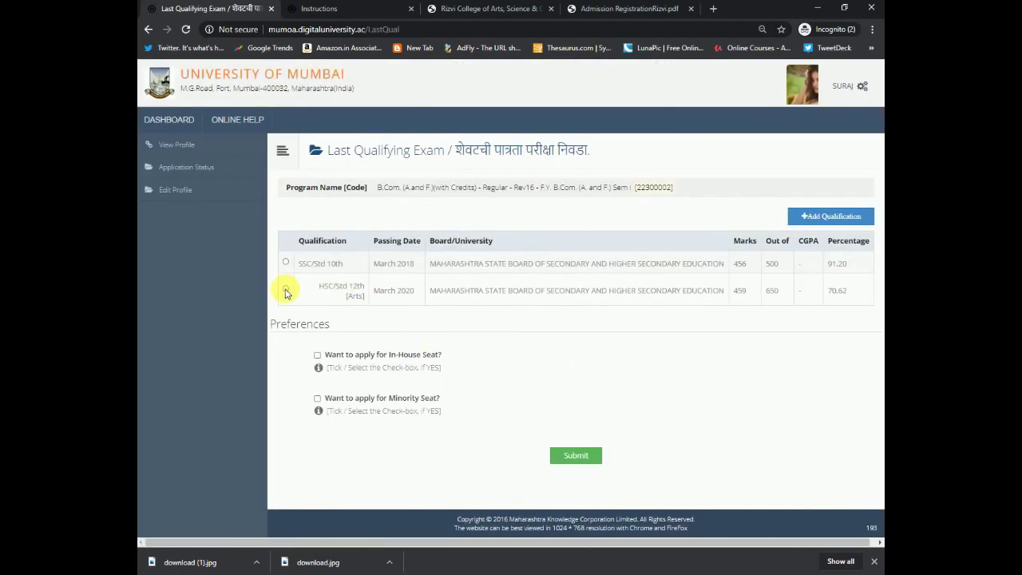
Step: Mark HSC/Std 12th as the last qualification and choose R. D. National College (163) for B.Com. (A. and F.)
click(286, 290)
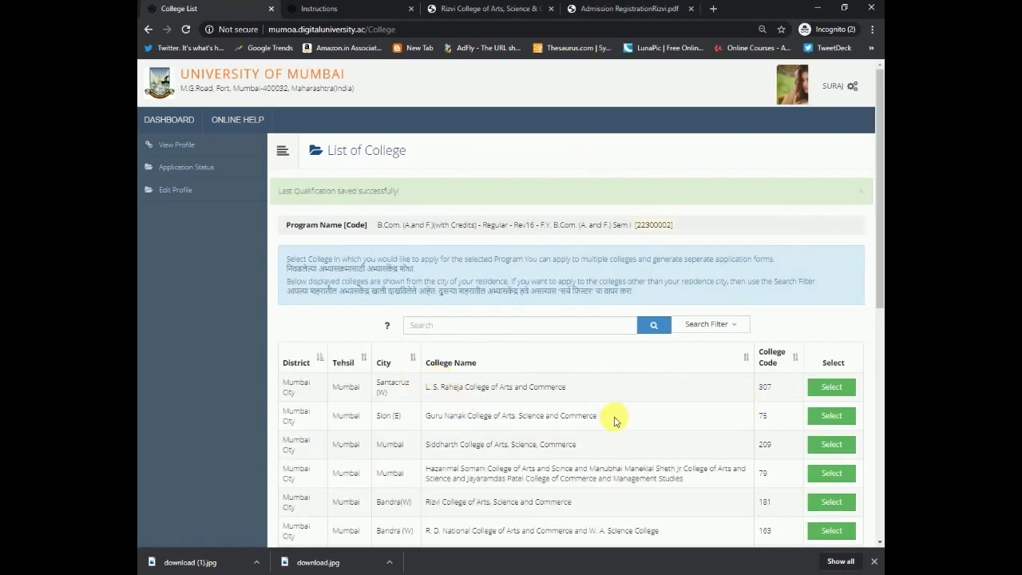
scroll(647, 453, down, 2)
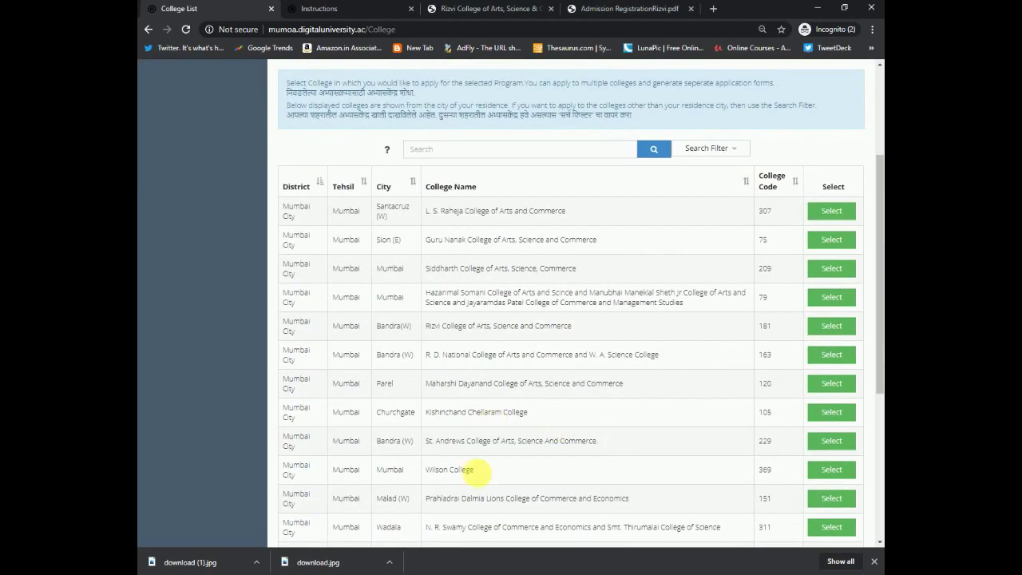
click(826, 361)
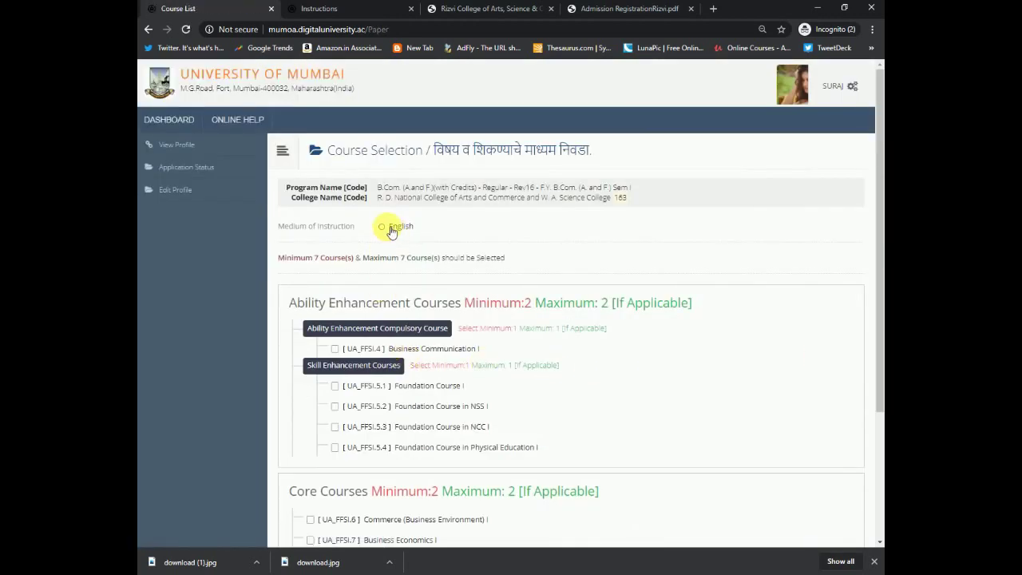
Step: Pick English medium and save Sem I courses: Business Communication I, Commerce, Business Economics, three electives
click(389, 228)
click(335, 349)
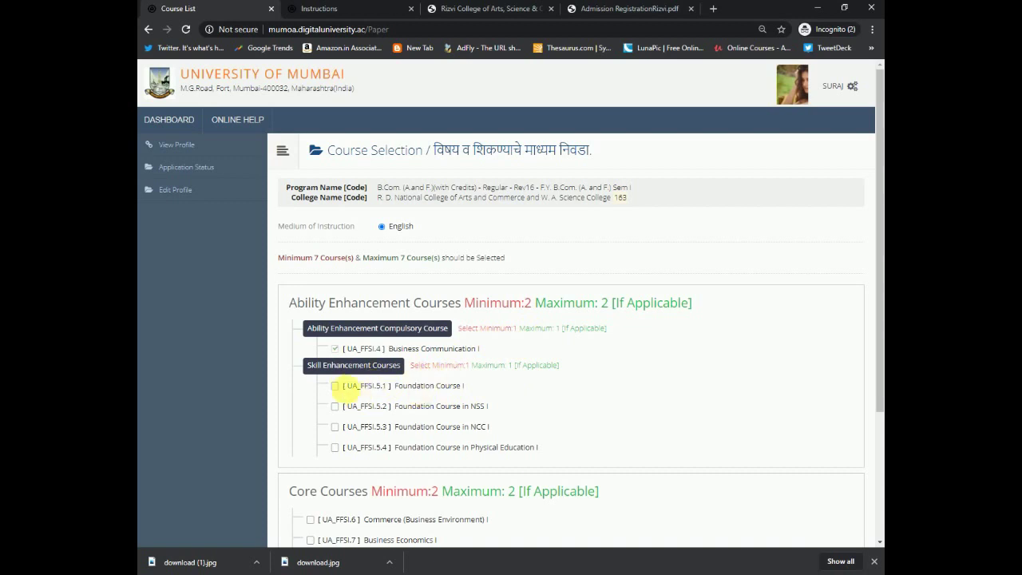
scroll(543, 447, down, 3)
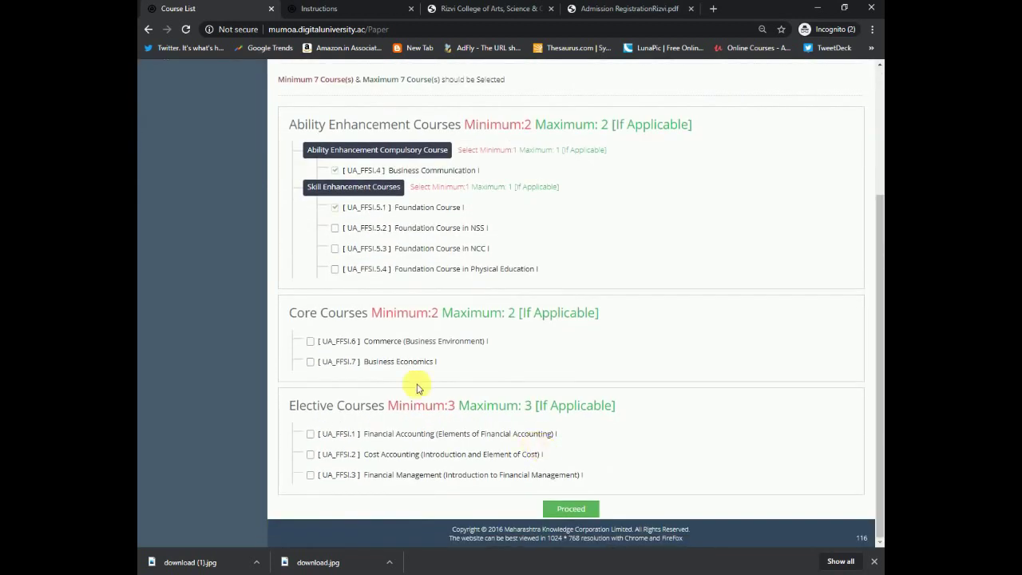
click(313, 342)
click(311, 363)
click(310, 341)
click(311, 435)
click(559, 508)
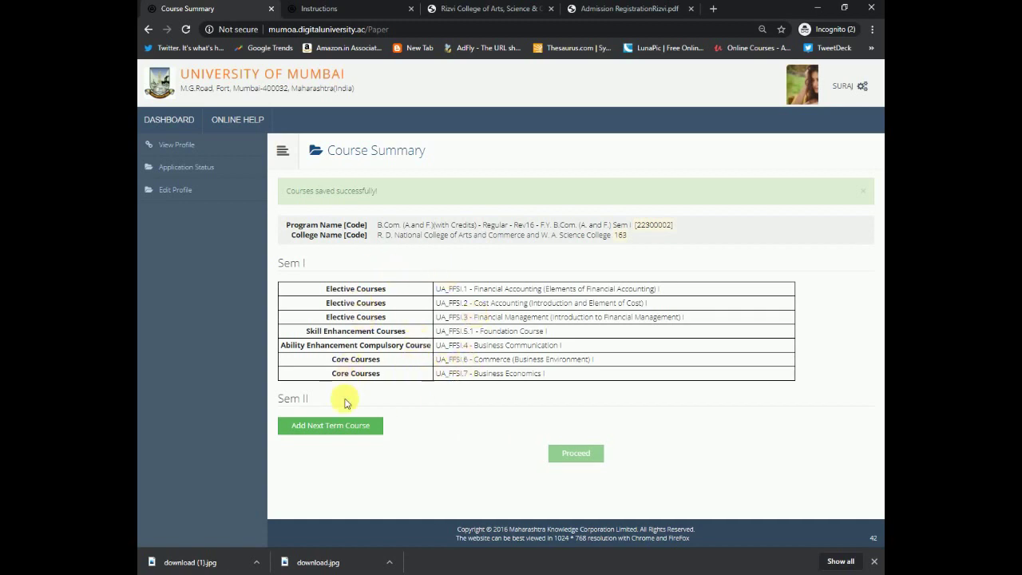
Step: Add the Sem II term with Foundation Course II and the Sem II core courses
click(347, 426)
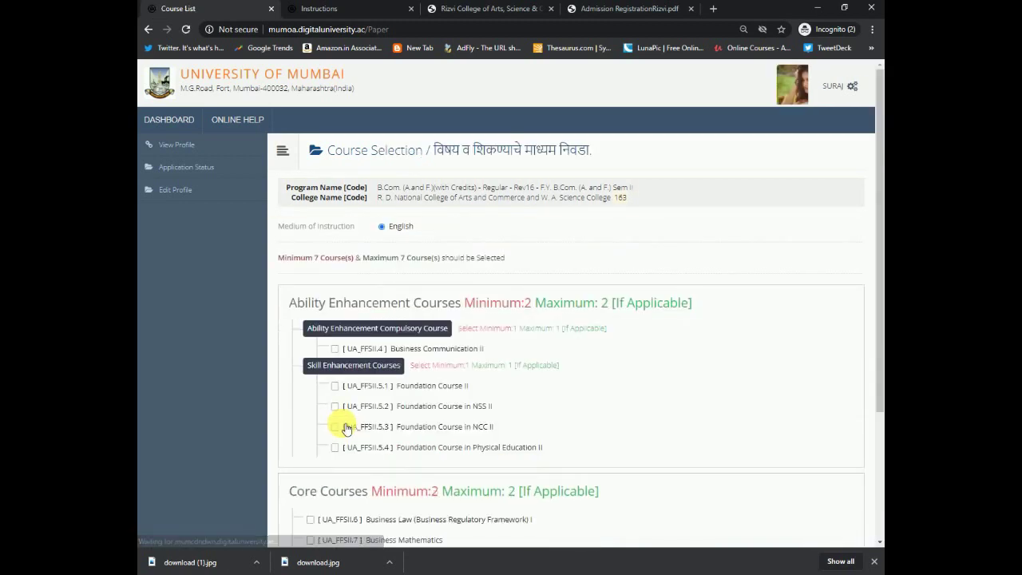
click(336, 387)
scroll(370, 396, down, 2)
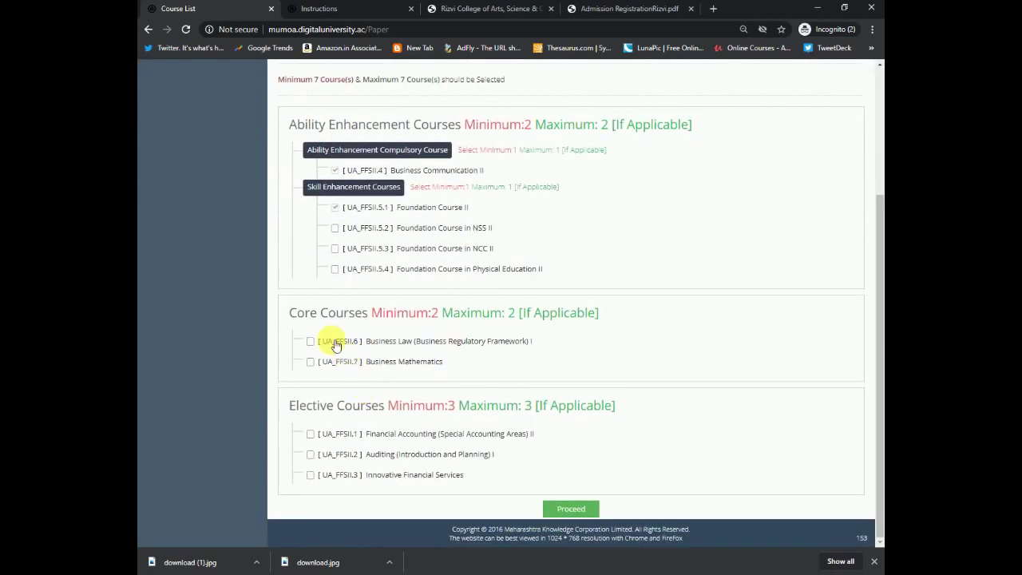
click(310, 353)
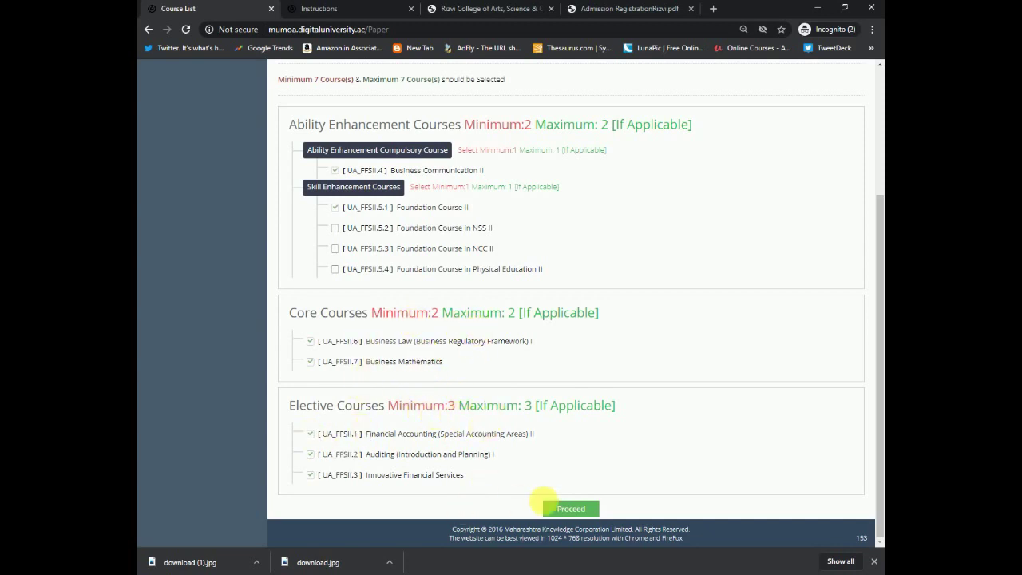
click(549, 507)
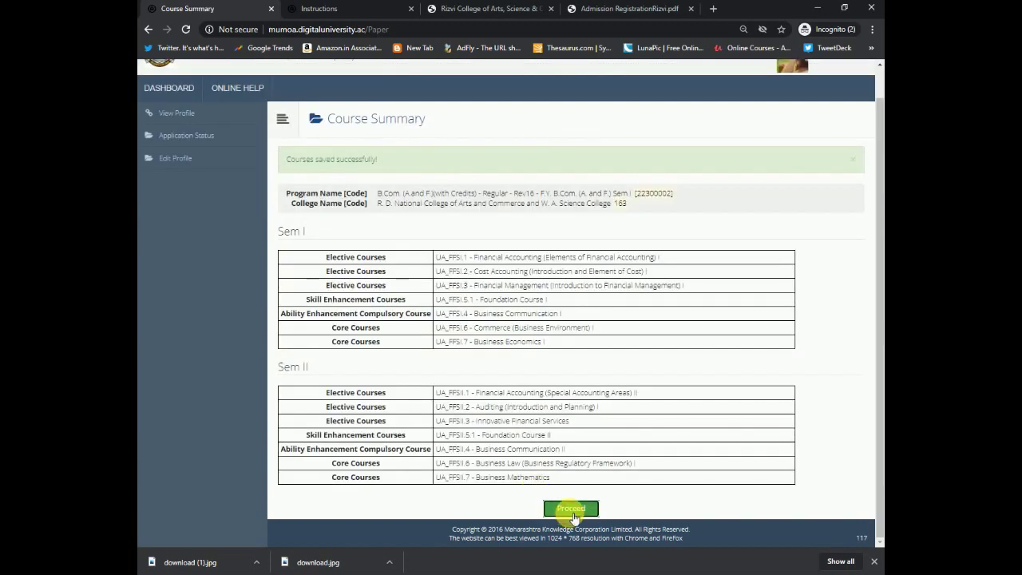
Step: Continue past the Course Summary to the documents checklist and view the Additional Documents list
click(572, 511)
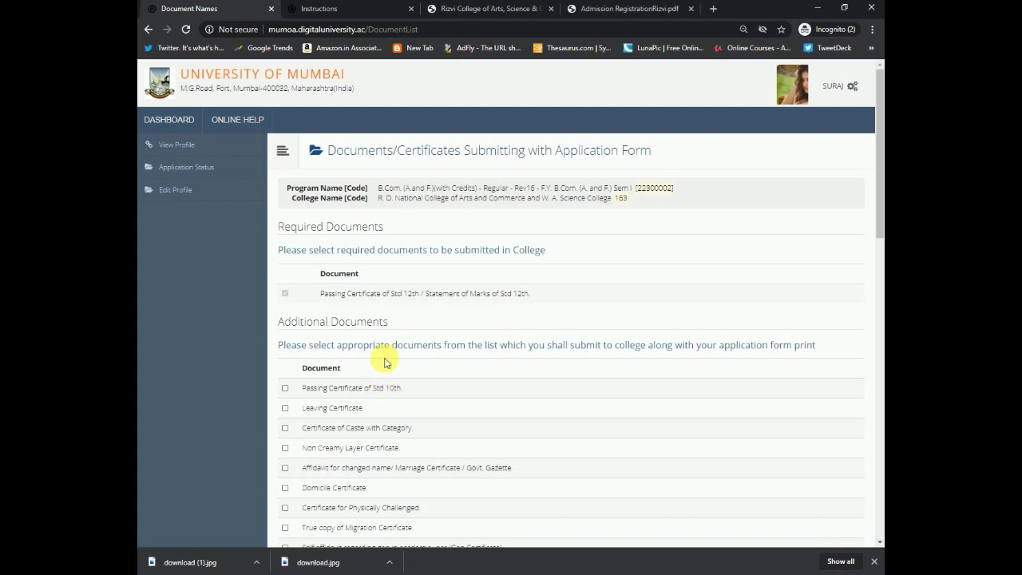
scroll(385, 361, down, 2)
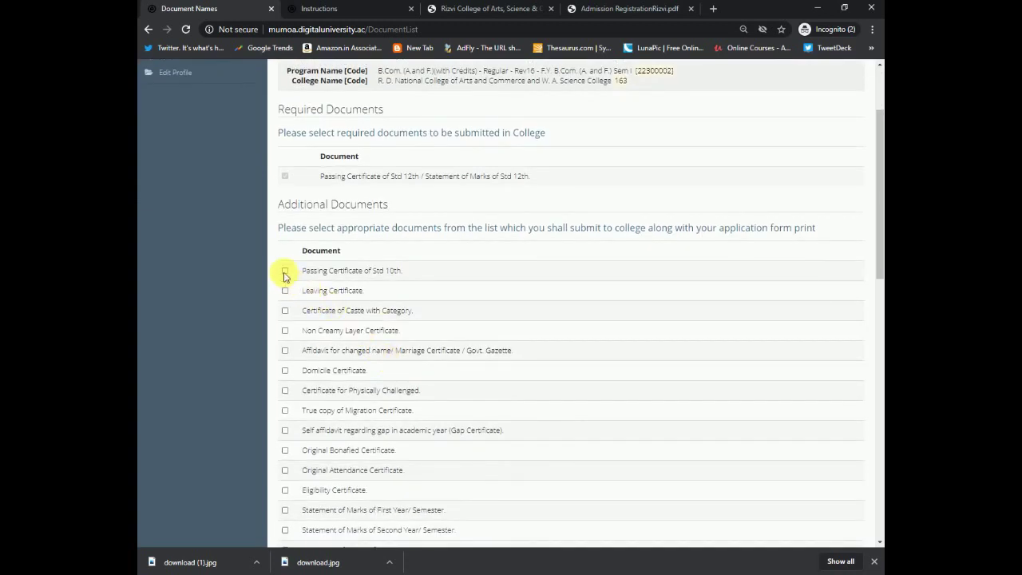
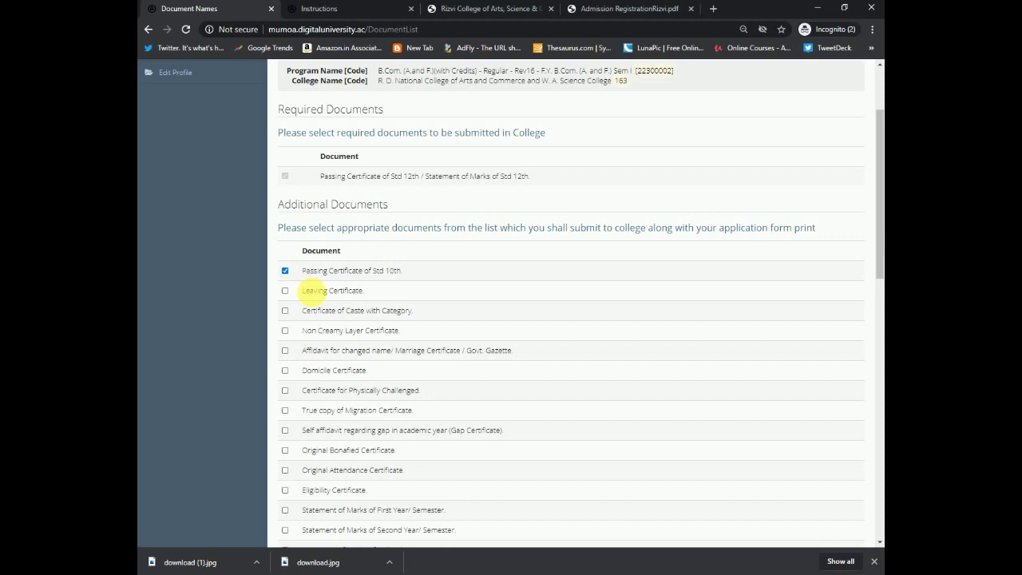
Step: Tick 'Statement of Marks of Std. 10th' under Additional Documents and submit the document list
scroll(312, 292, down, 10)
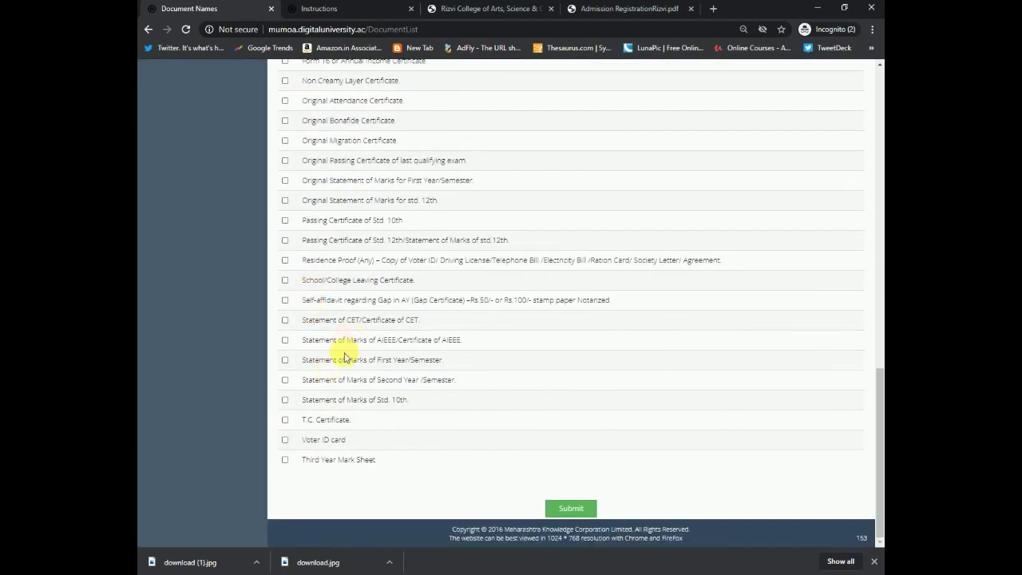
click(322, 407)
click(285, 400)
scroll(408, 403, up, 4)
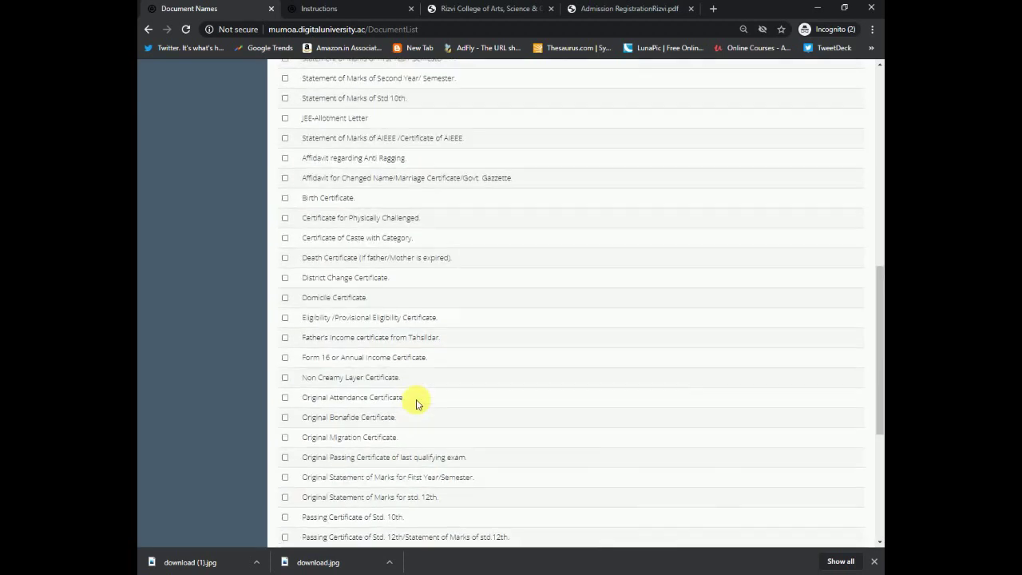
scroll(417, 404, up, 5)
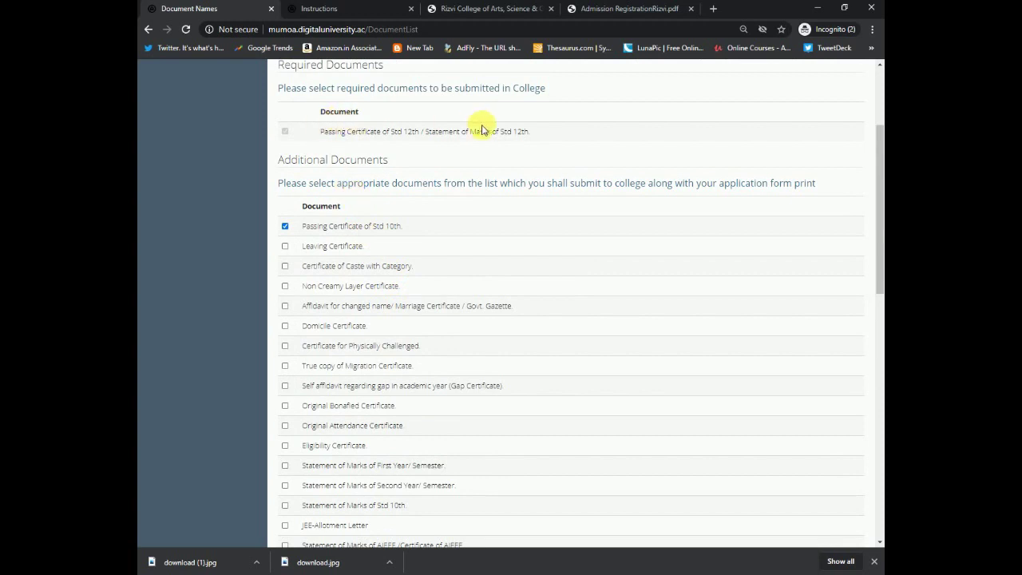
scroll(628, 322, down, 9)
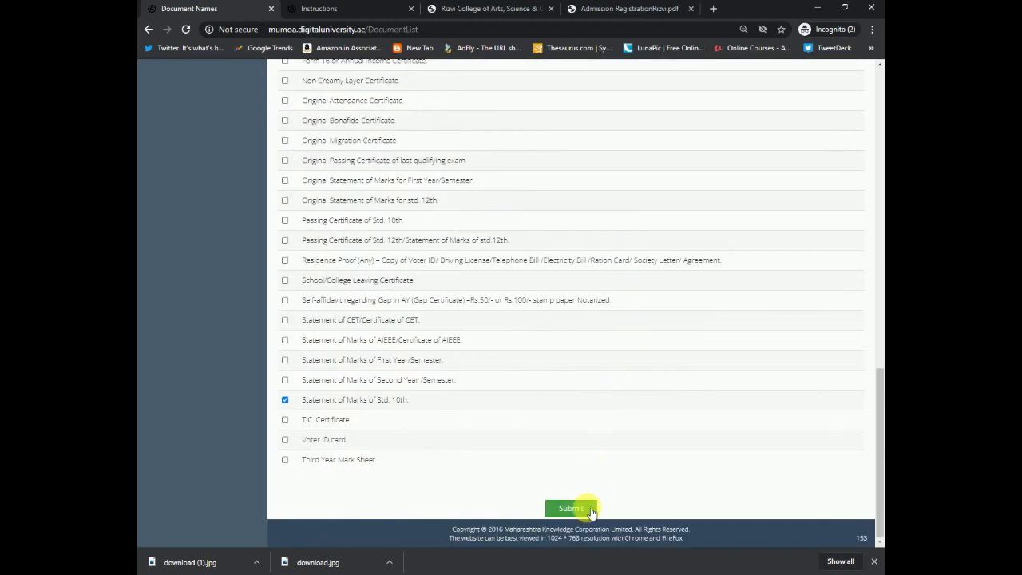
click(581, 506)
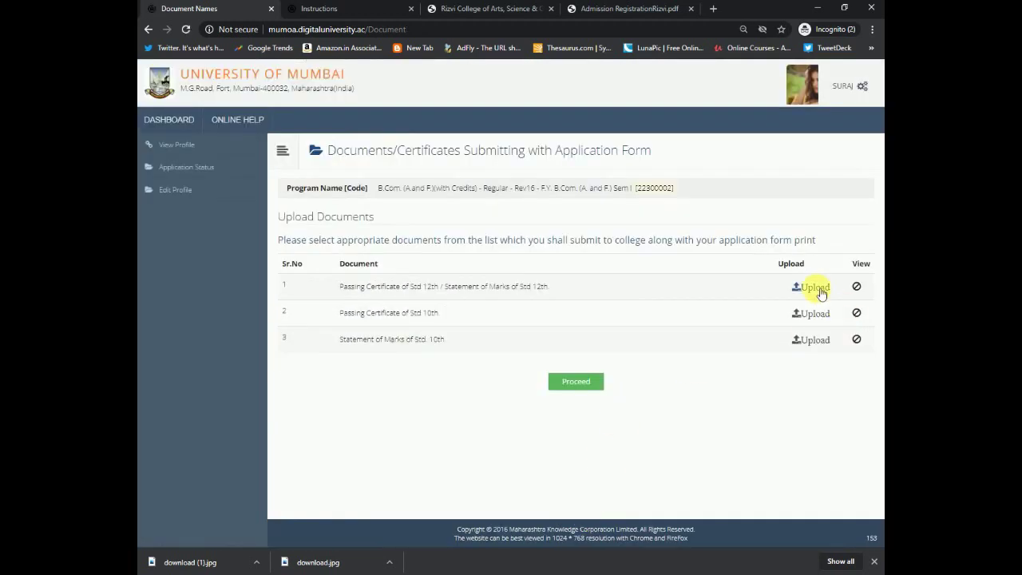
Step: Upload download (1).jpg for the Std 12th and Std 10th passing certificates
click(817, 288)
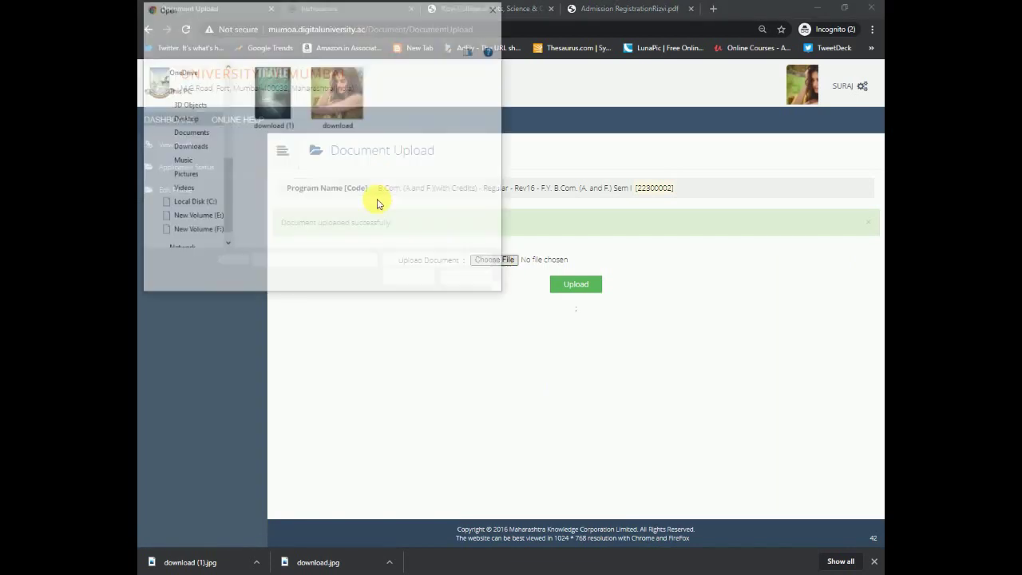
double_click(263, 94)
click(576, 284)
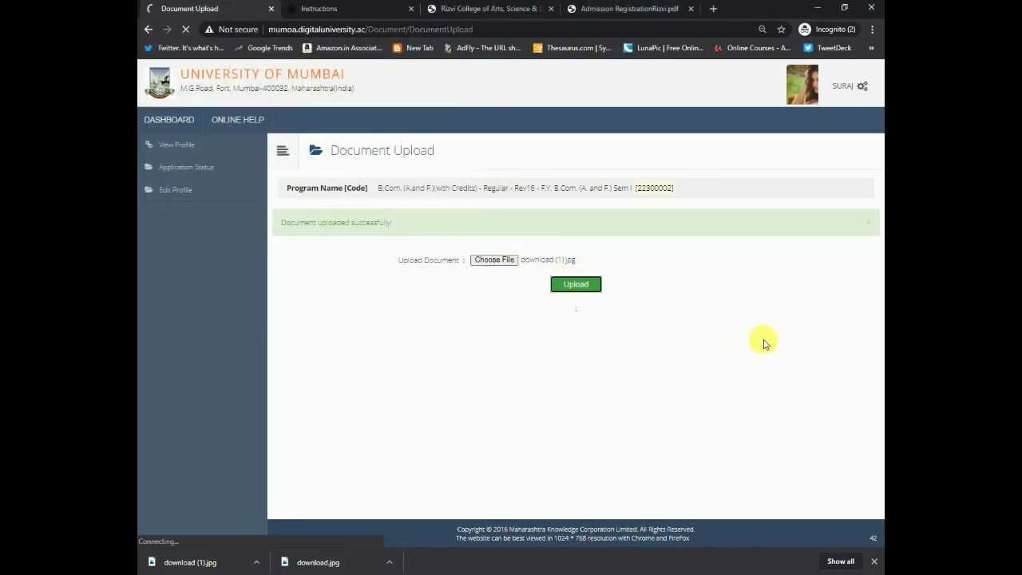
click(803, 313)
click(504, 262)
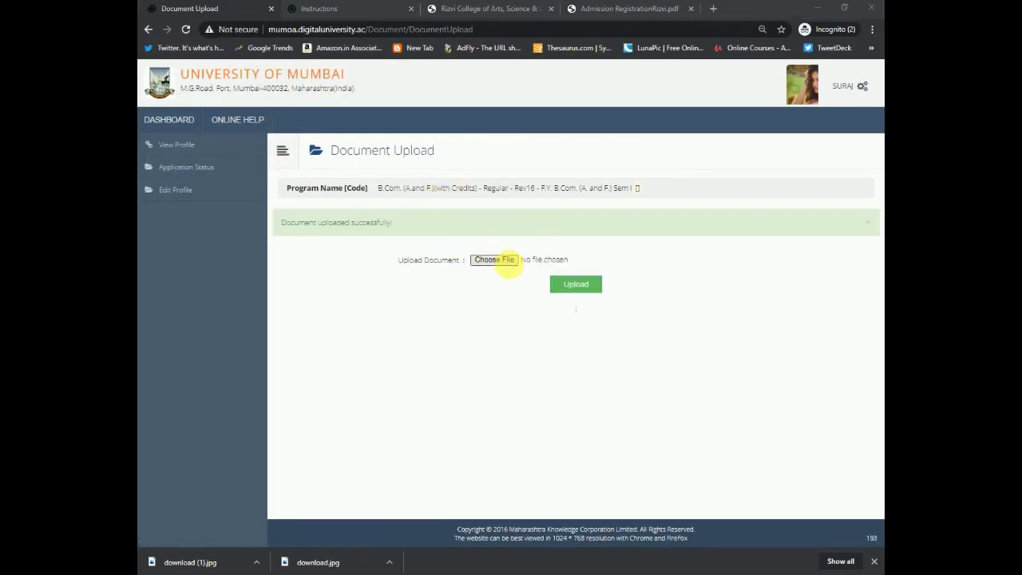
click(269, 94)
click(410, 278)
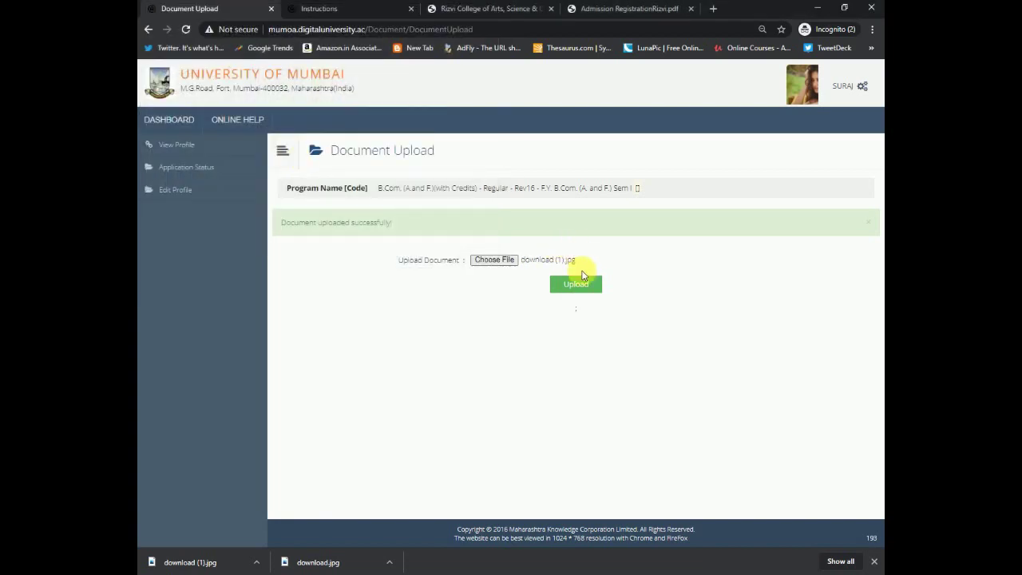
click(583, 284)
Step: Upload download (1).jpg for the Std. 10th statement of marks and proceed
click(803, 343)
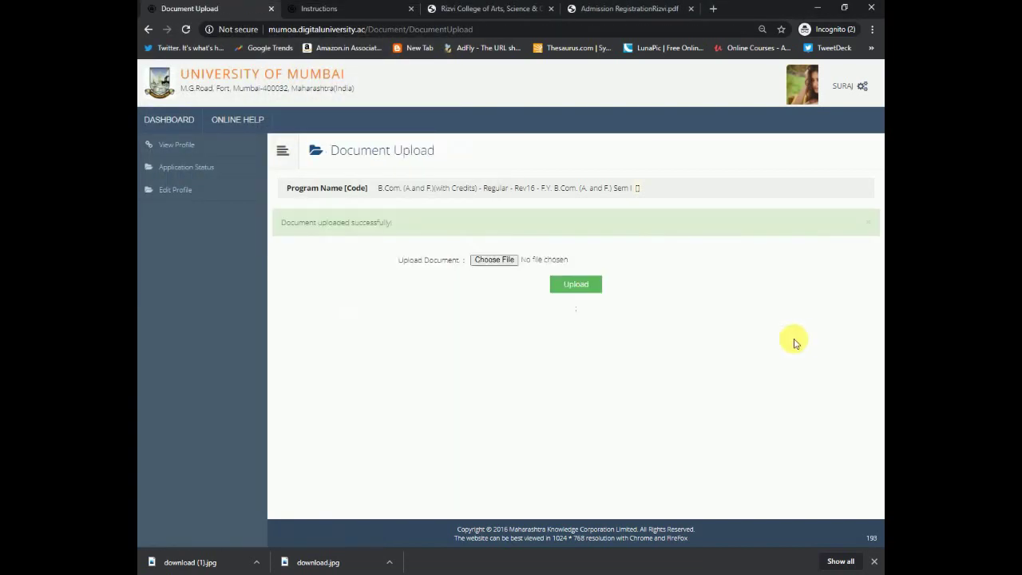
click(492, 260)
click(288, 126)
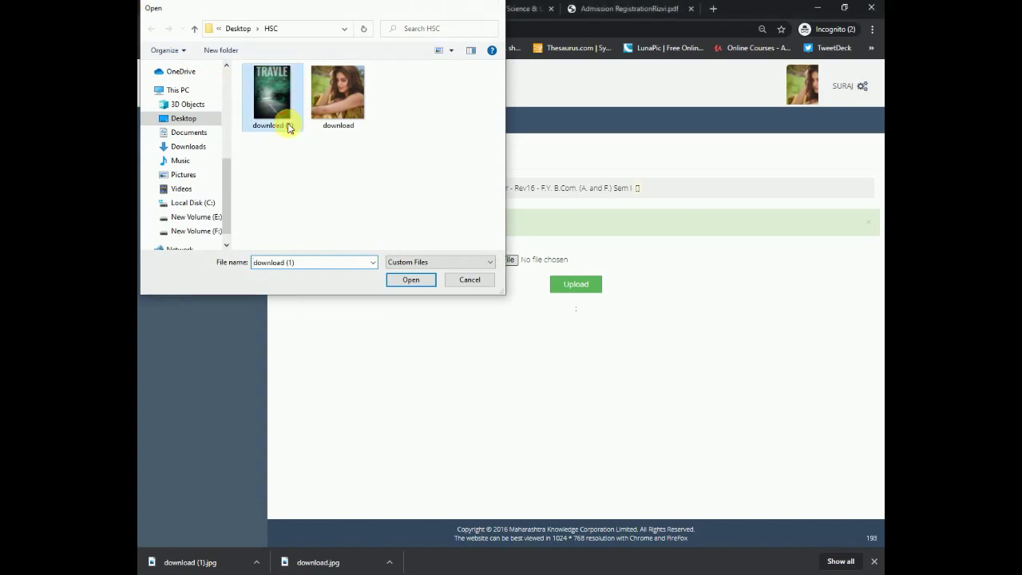
double_click(289, 128)
click(577, 284)
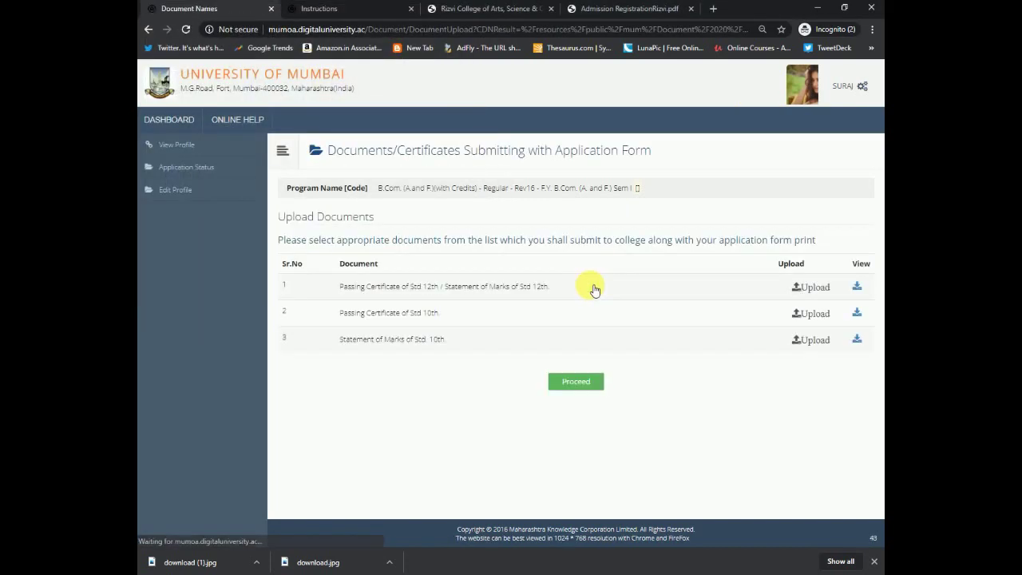
click(593, 384)
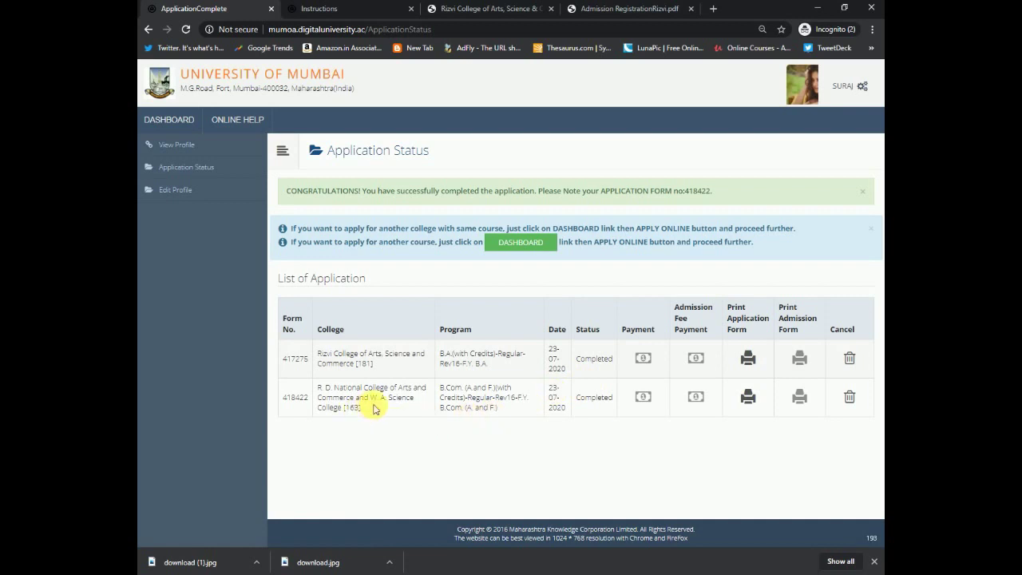
Step: Open and scroll through the printable R. D. National B.Com. (A.and F.) application form
click(748, 399)
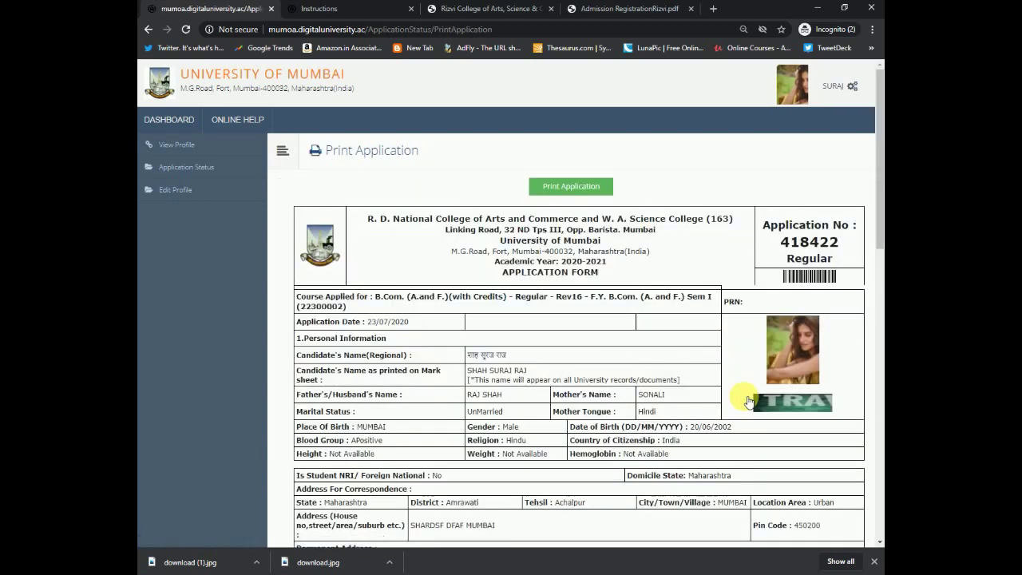
scroll(748, 399, down, 10)
scroll(748, 400, up, 9)
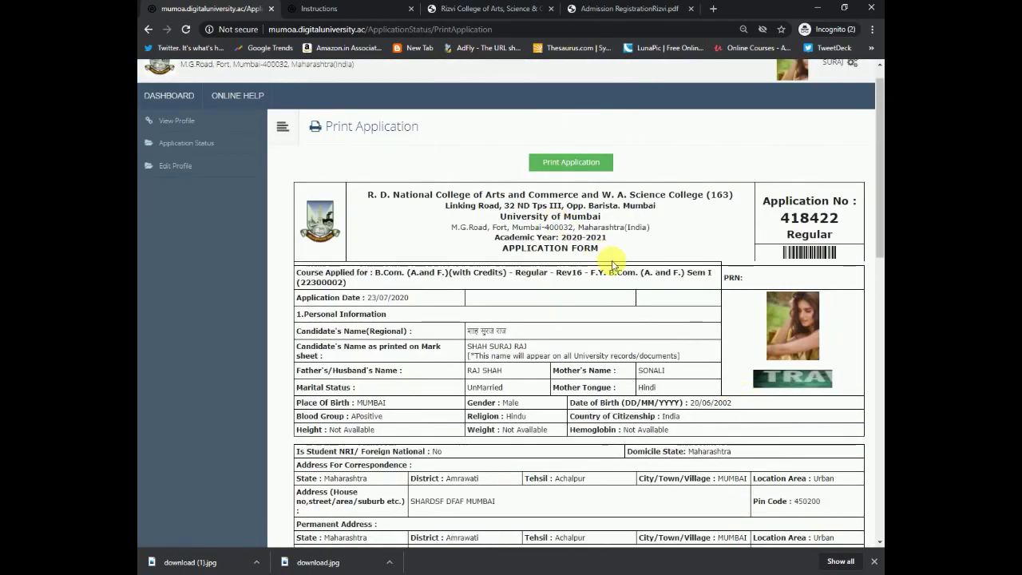
scroll(612, 263, down, 4)
scroll(613, 263, down, 5)
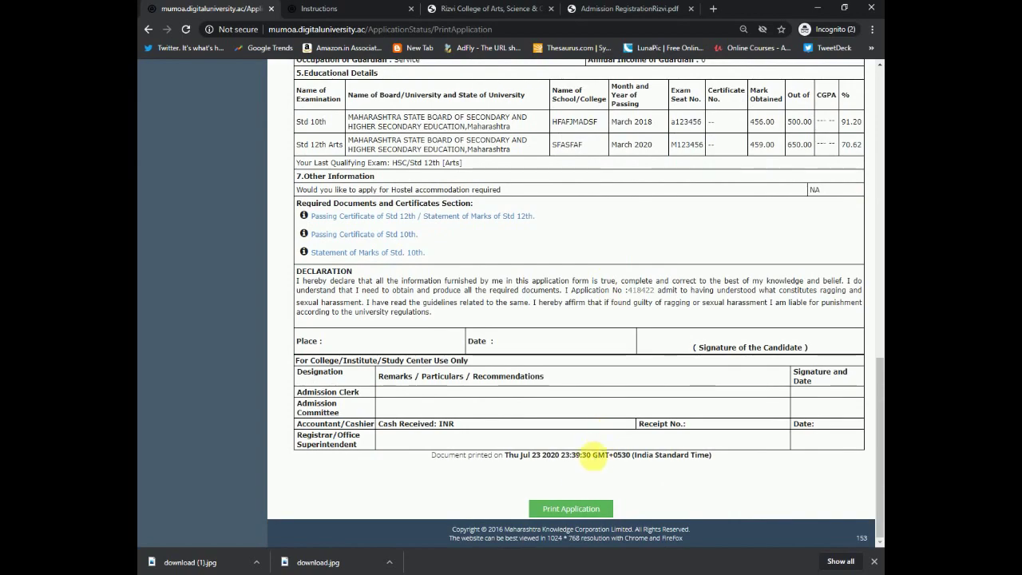
scroll(580, 447, up, 4)
scroll(581, 447, up, 8)
Step: Return via the Dashboard to Application Status, then switch to the Rizvi registration PDF
click(237, 155)
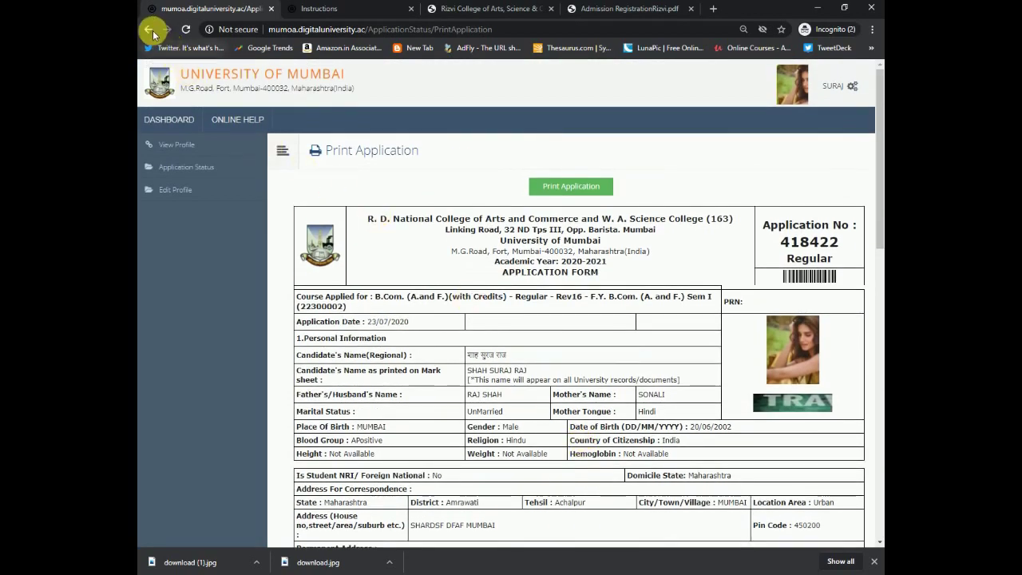
click(194, 146)
click(169, 116)
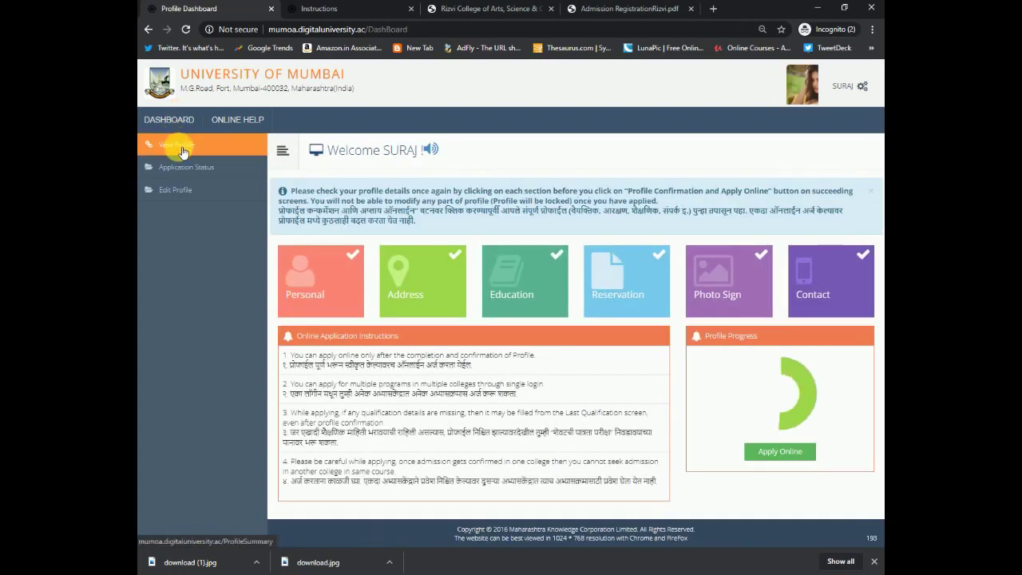
click(185, 170)
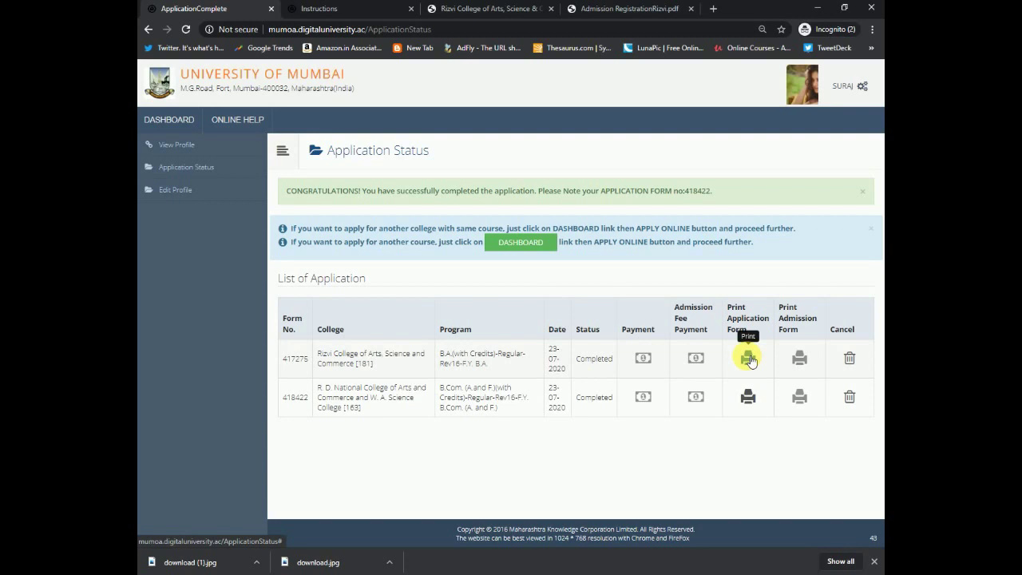
click(595, 8)
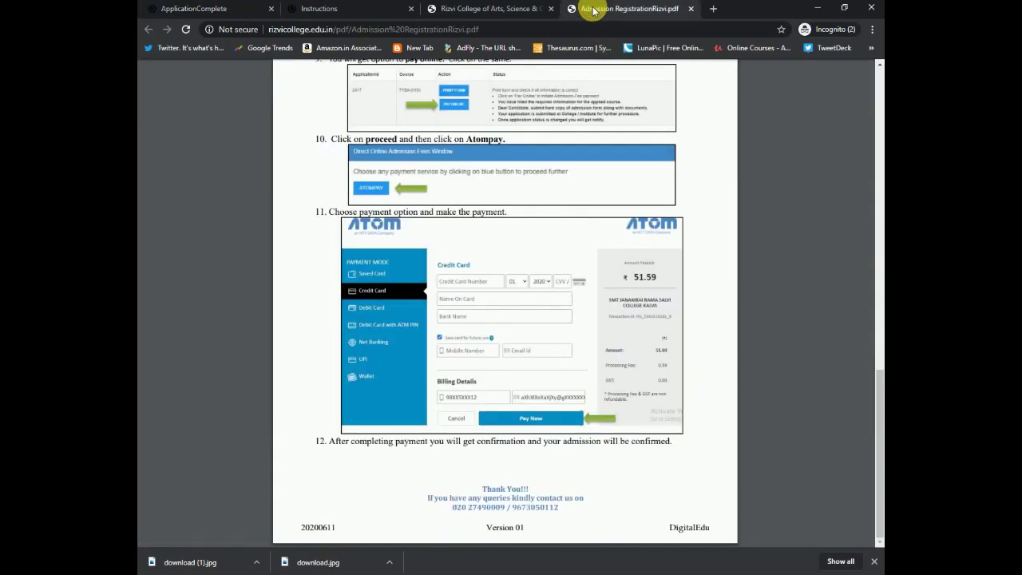
Step: Search for RD National College and open its official website, rdnational.ac.in
click(589, 29)
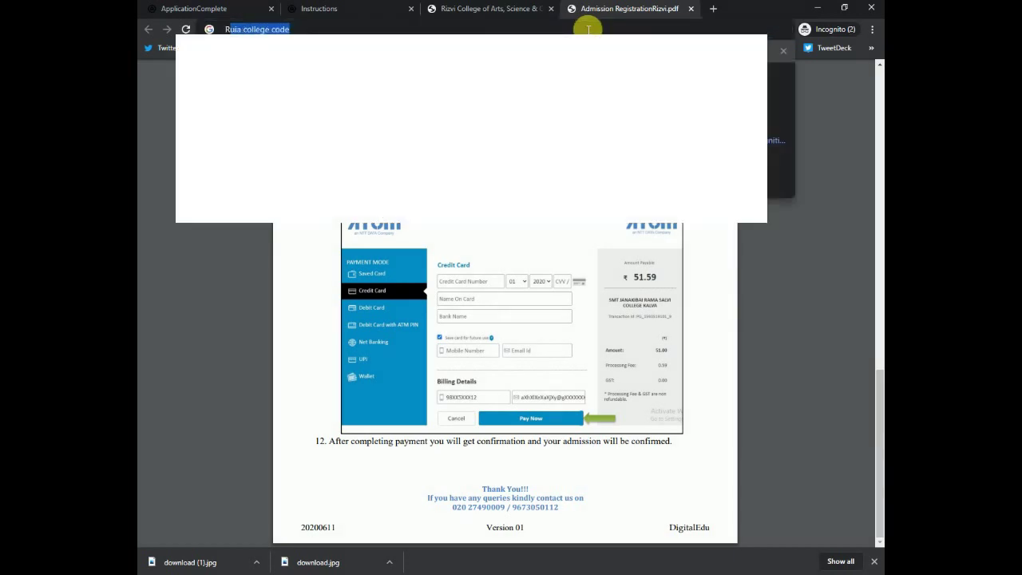
text(RN)
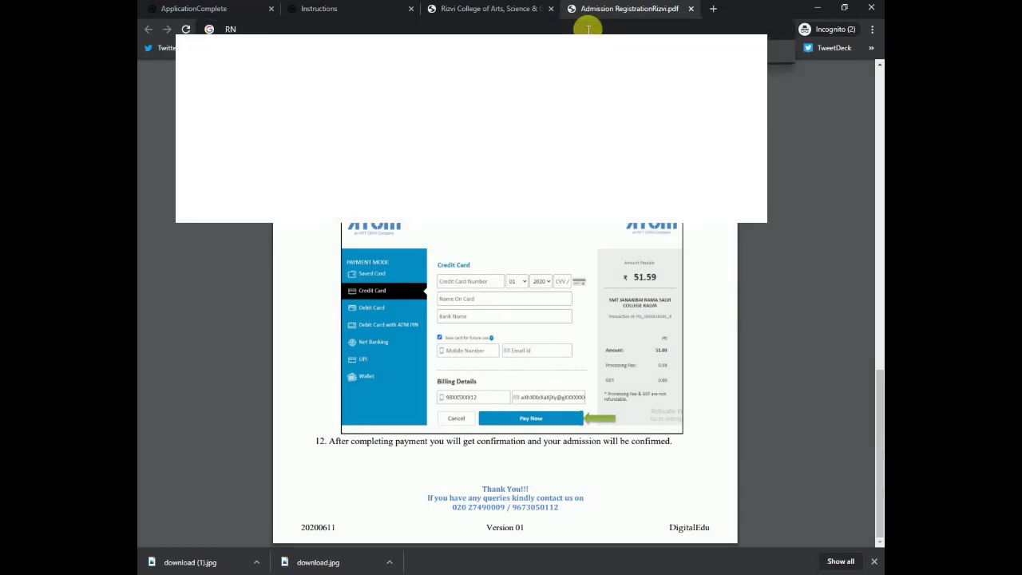
key(BackSpace)
text(D)
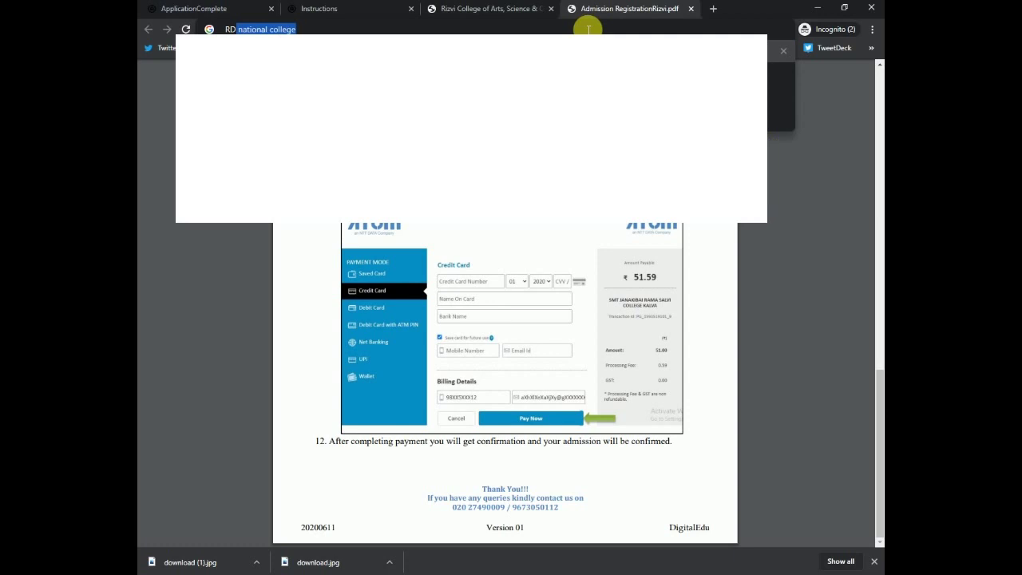
key(Return)
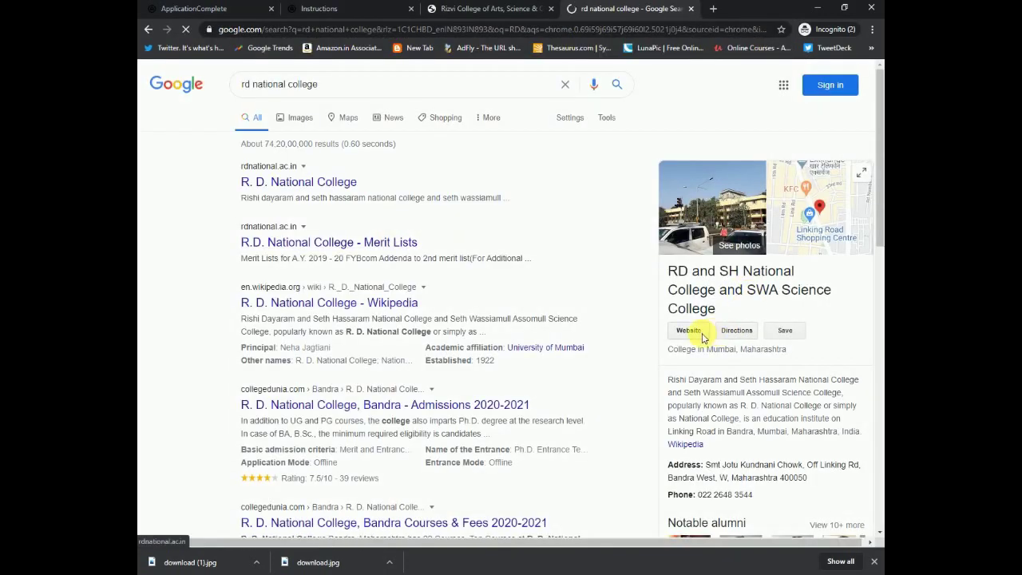
click(688, 311)
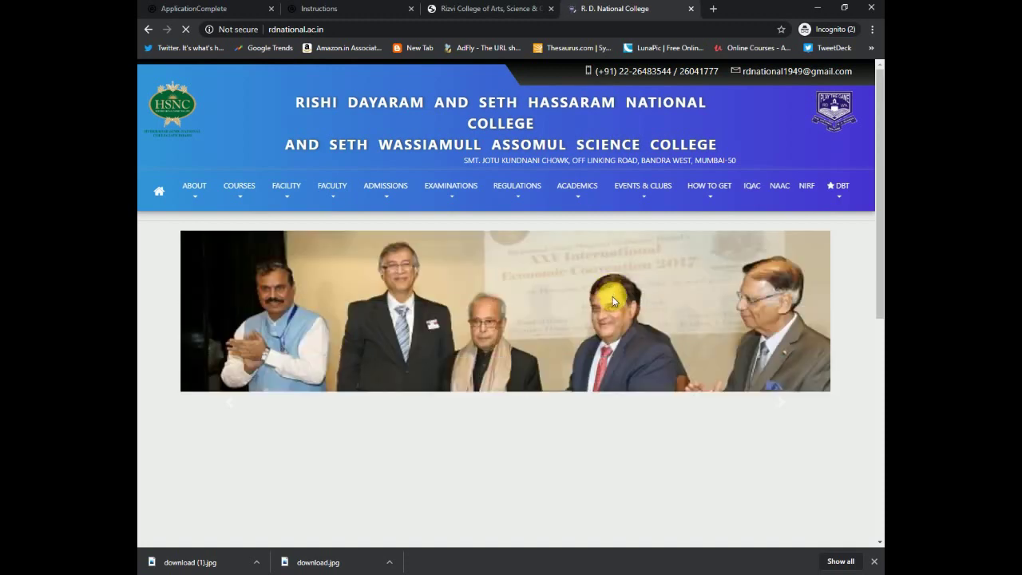
scroll(611, 296, down, 5)
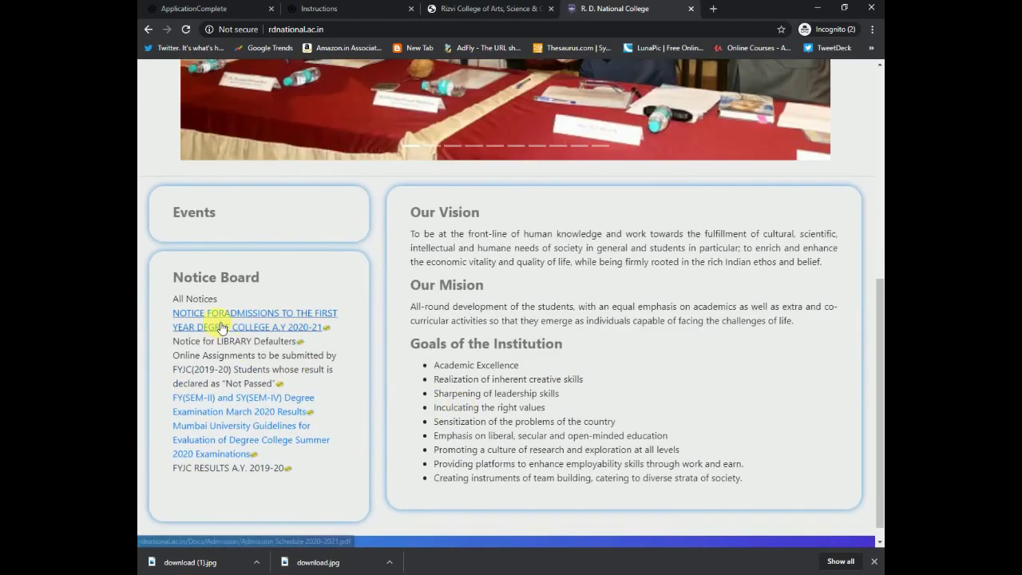
click(224, 327)
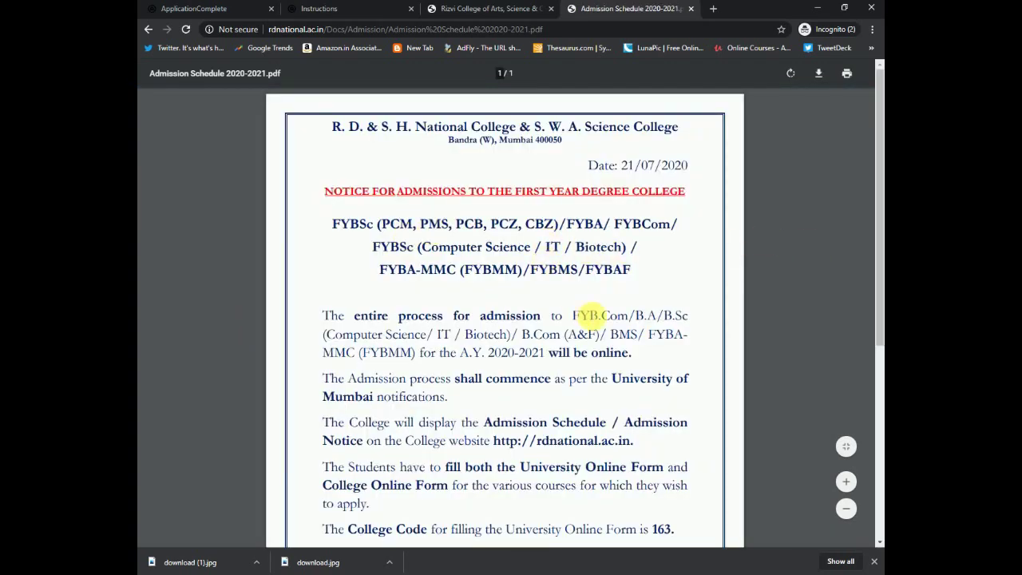
scroll(588, 311, down, 3)
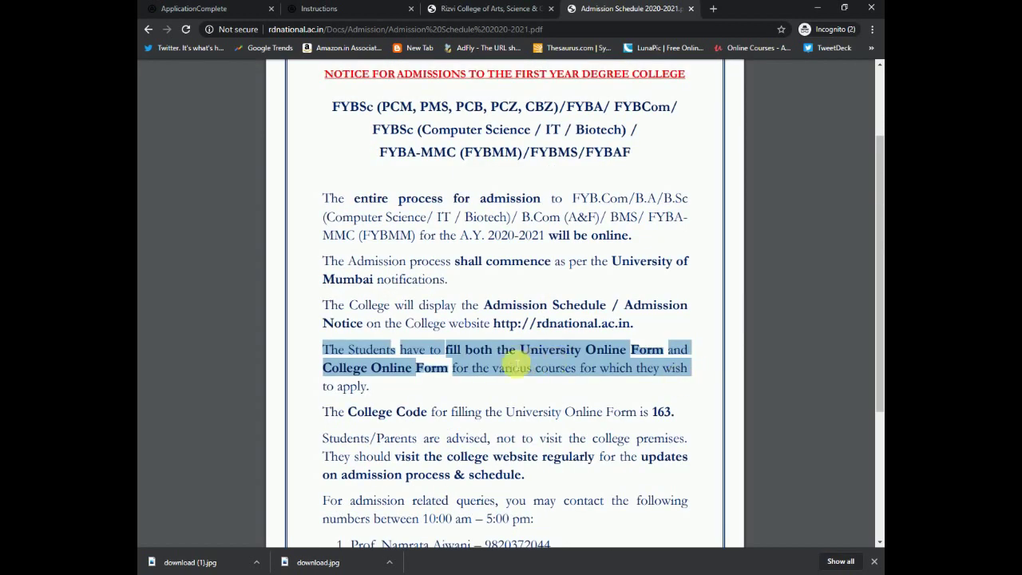
click(490, 381)
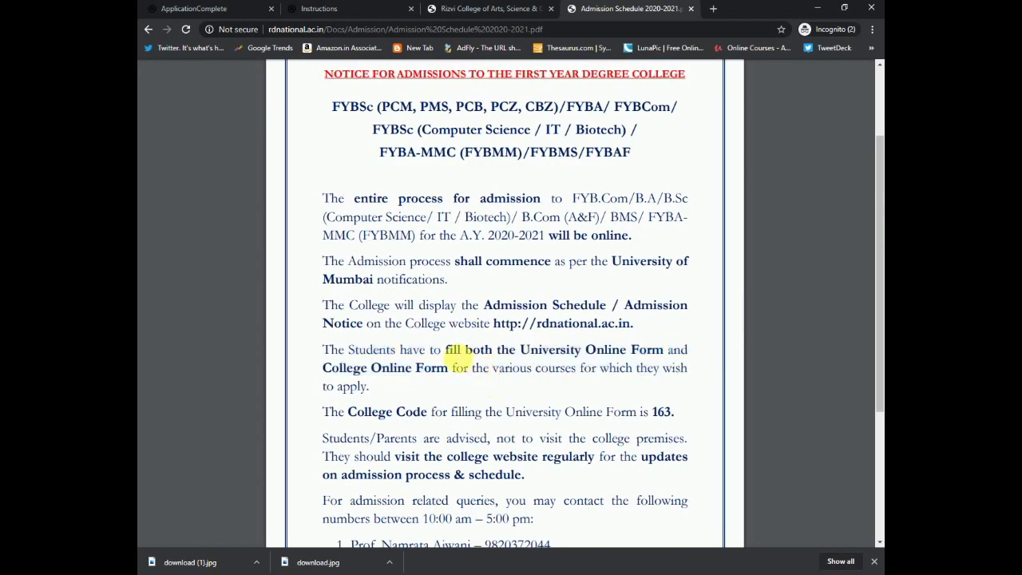
drag(445, 349, 673, 356)
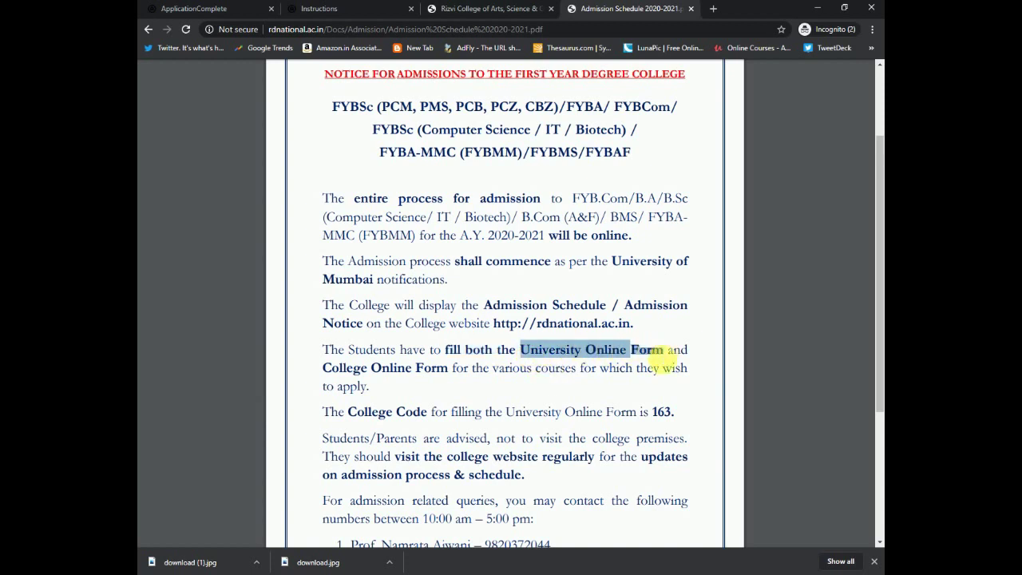
click(204, 10)
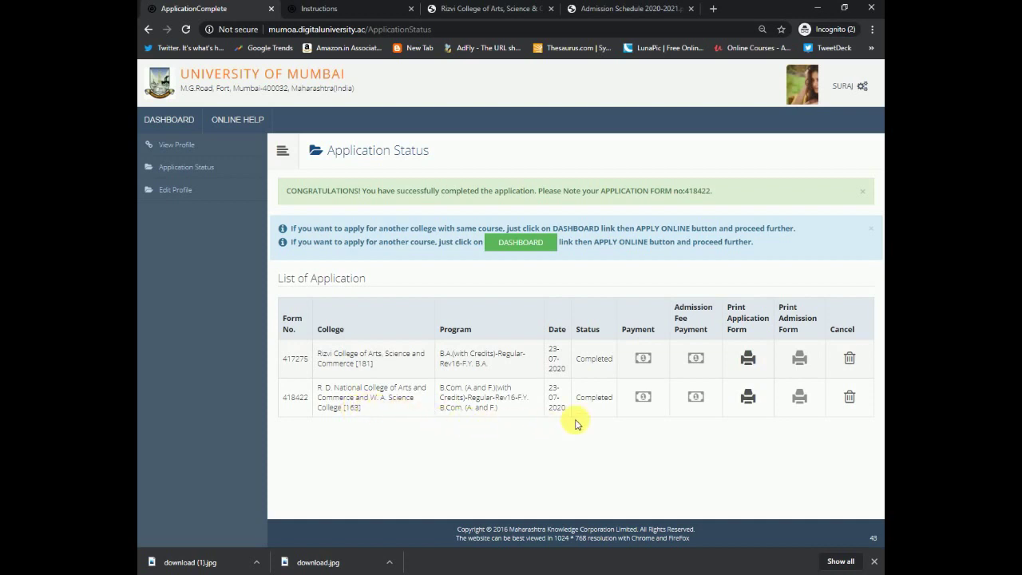
click(613, 9)
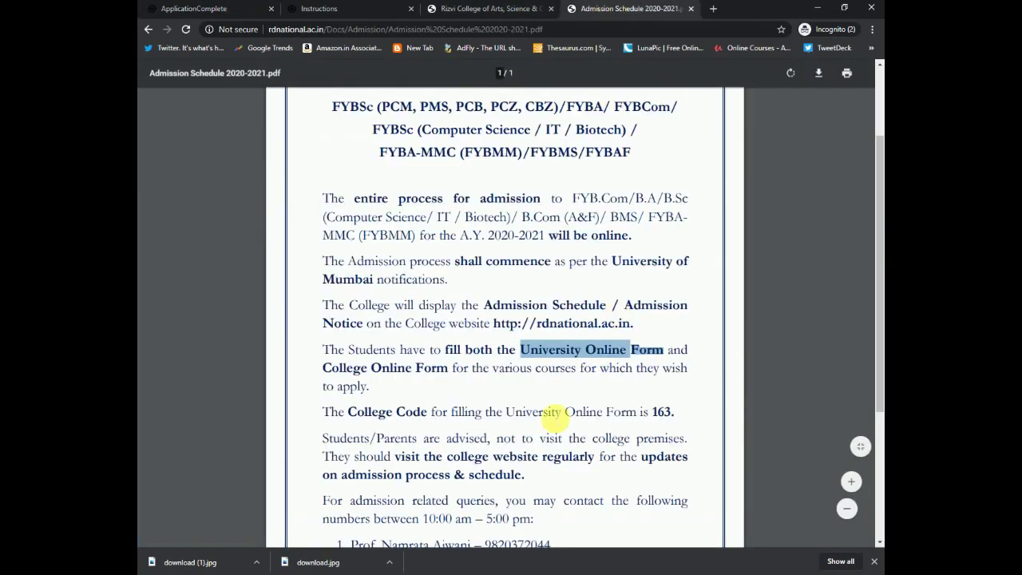
drag(323, 368, 449, 375)
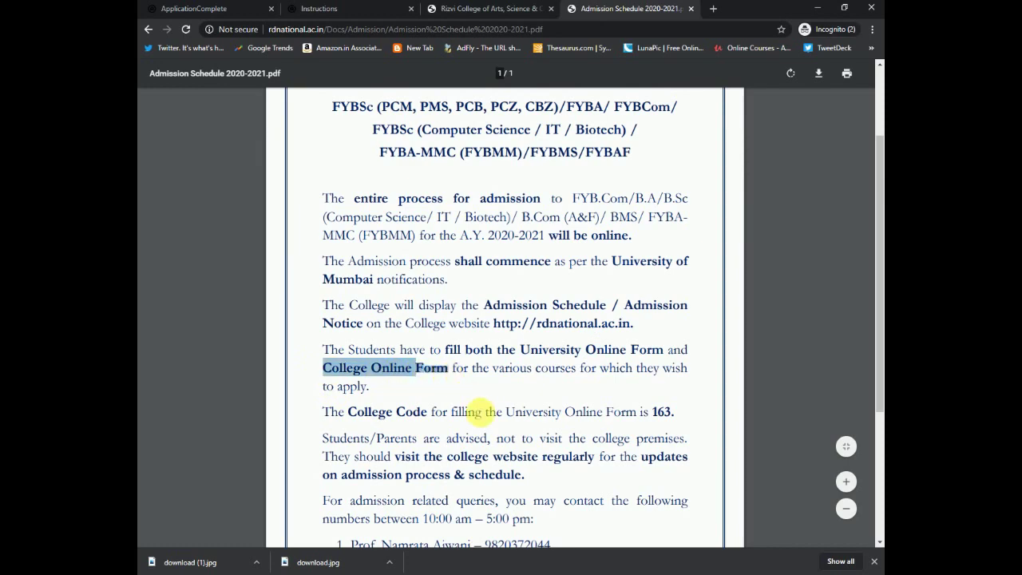
scroll(481, 410, up, 2)
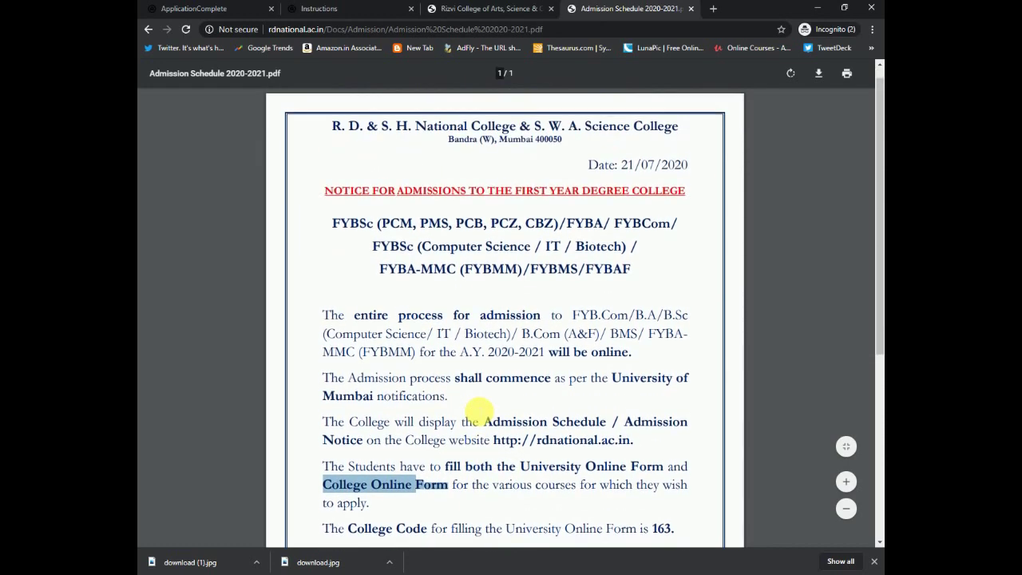
scroll(479, 408, down, 3)
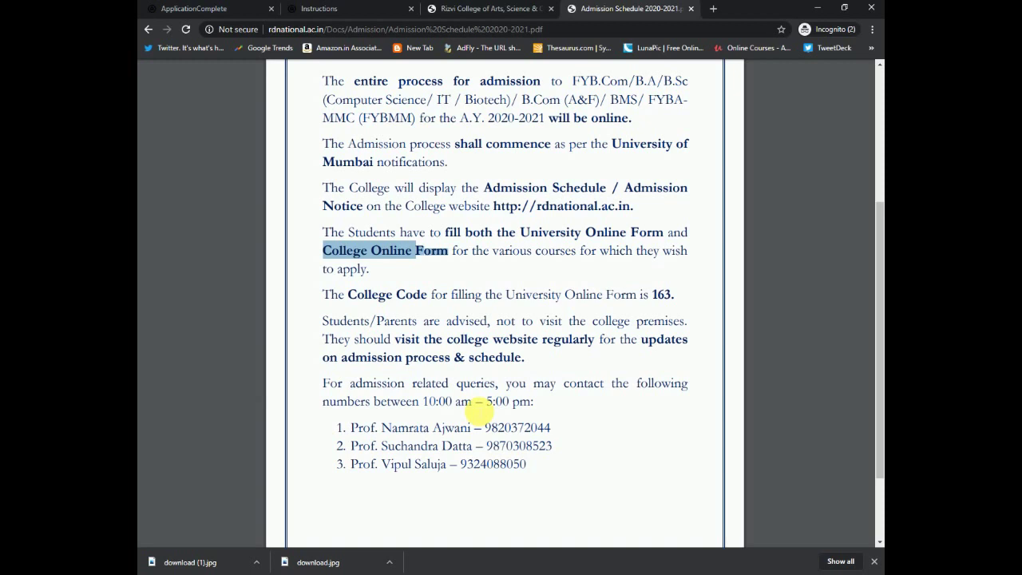
scroll(479, 412, up, 3)
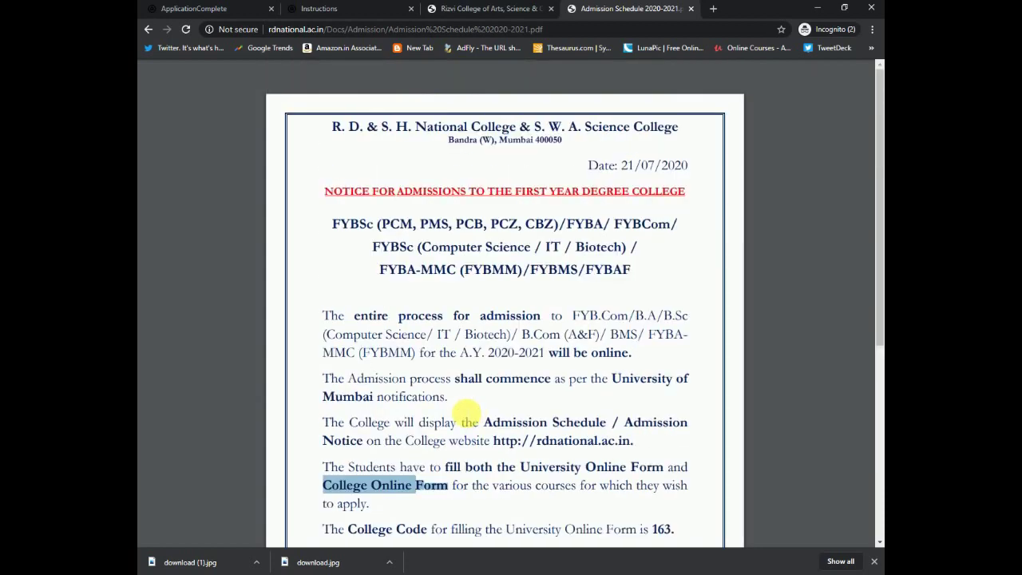
scroll(468, 412, down, 3)
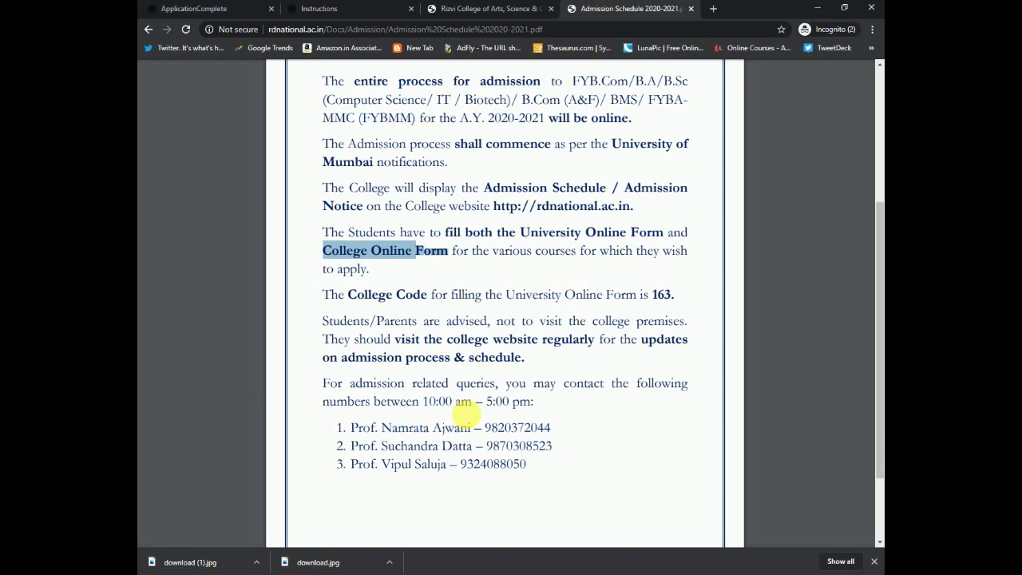
scroll(490, 354, up, 3)
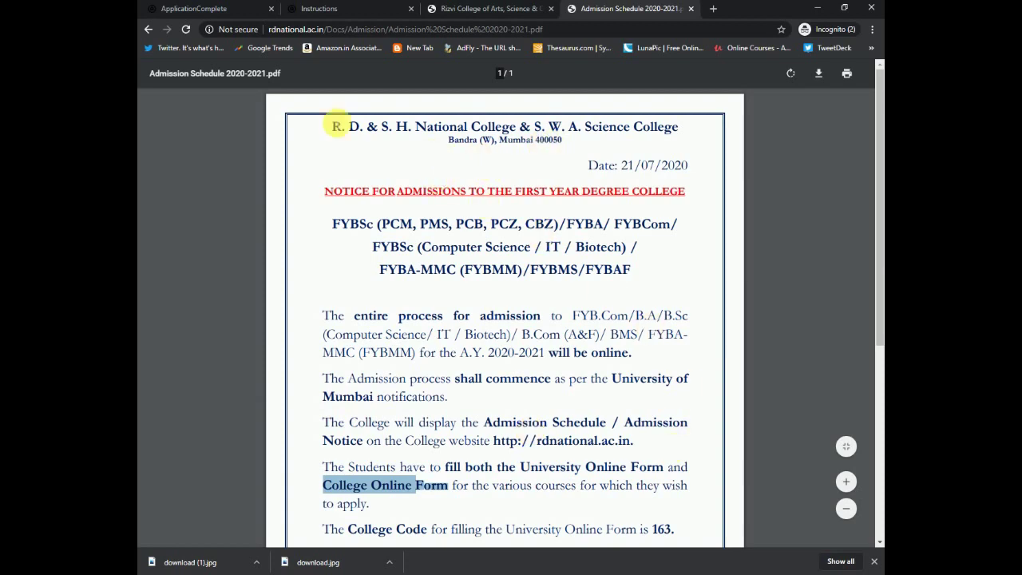
click(148, 31)
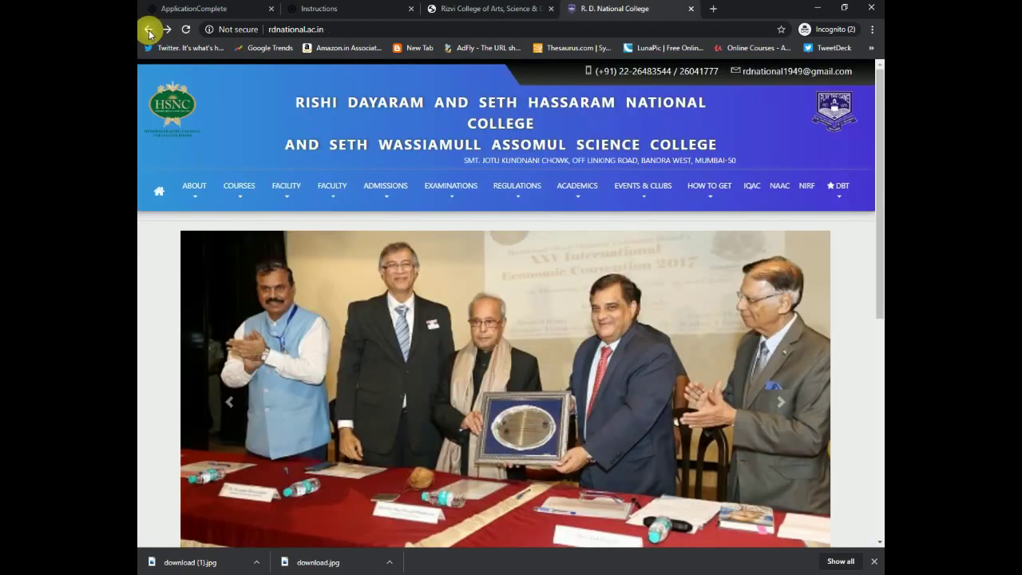